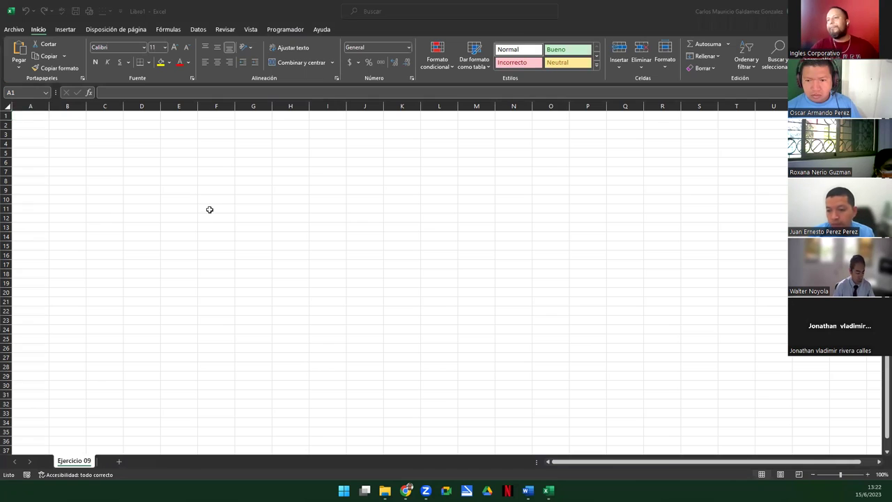
Zoom the empty Ejercicio 09 sheet from 100% to 175%
{"action": "scroll", "coordinate": [165, 229], "scroll_direction": "up", "scroll_amount": 1}
{"action": "scroll", "coordinate": [165, 229], "scroll_direction": "up", "scroll_amount": 2}
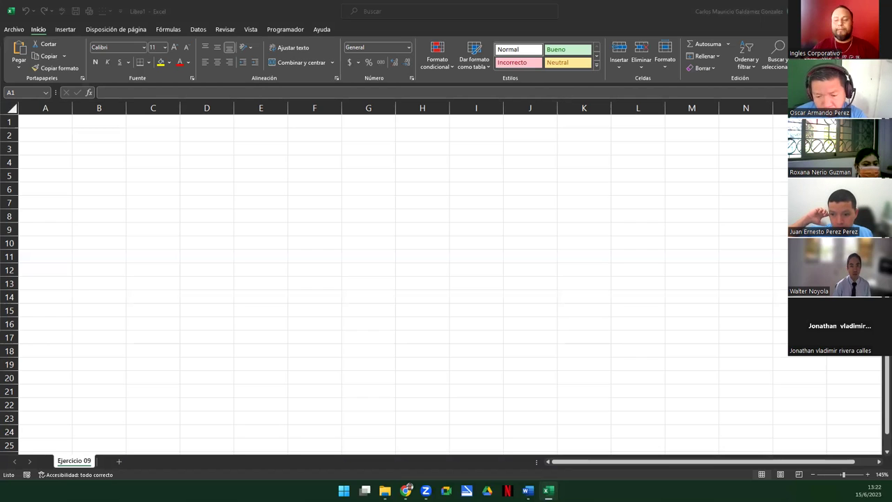
{"action": "left_click", "coordinate": [59, 121]}
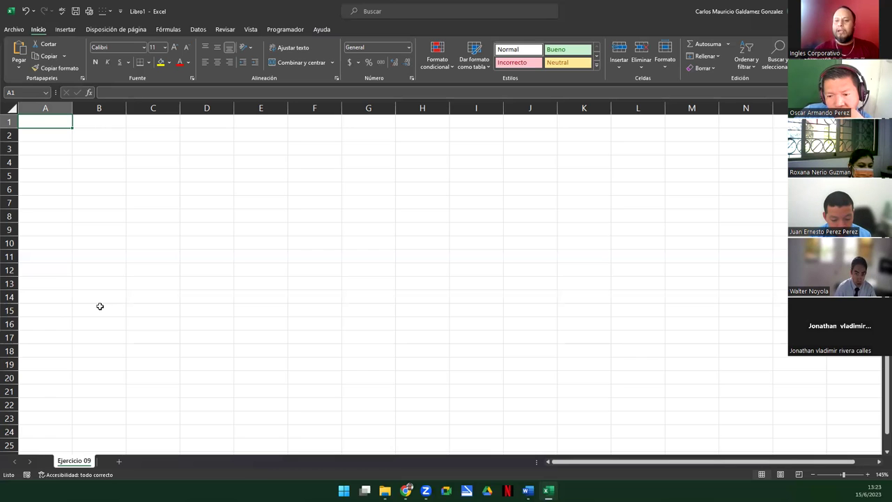
{"action": "scroll", "coordinate": [102, 268], "scroll_direction": "up", "scroll_amount": 2, "text": "ctrl"}
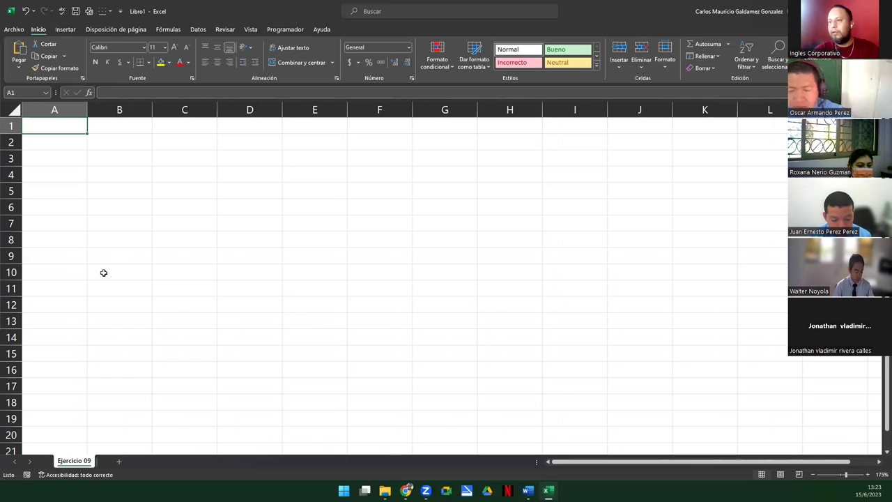
Enter the headers NIE, Nombres and Apellidos in A1:C1
{"action": "type", "text": "NIE"}
{"action": "key", "text": "Tab"}
{"action": "type", "text": "Nombres"}
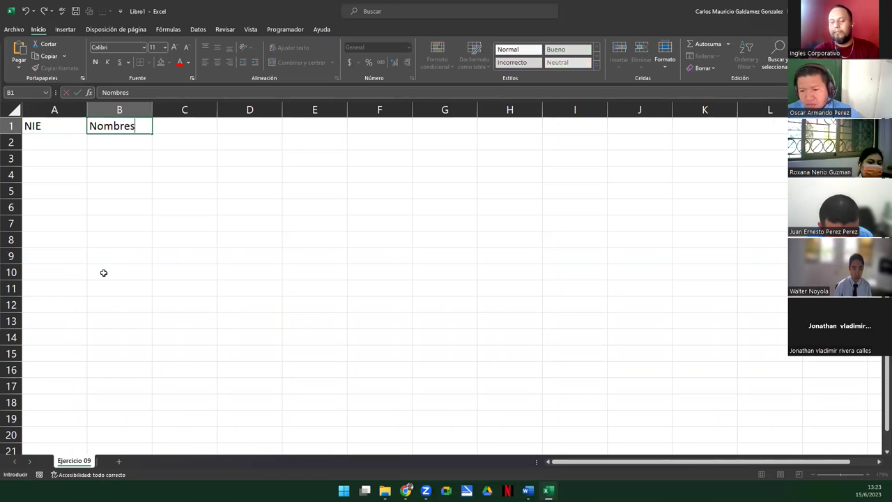
{"action": "key", "text": "Tab"}
{"action": "type", "text": "Apellidos"}
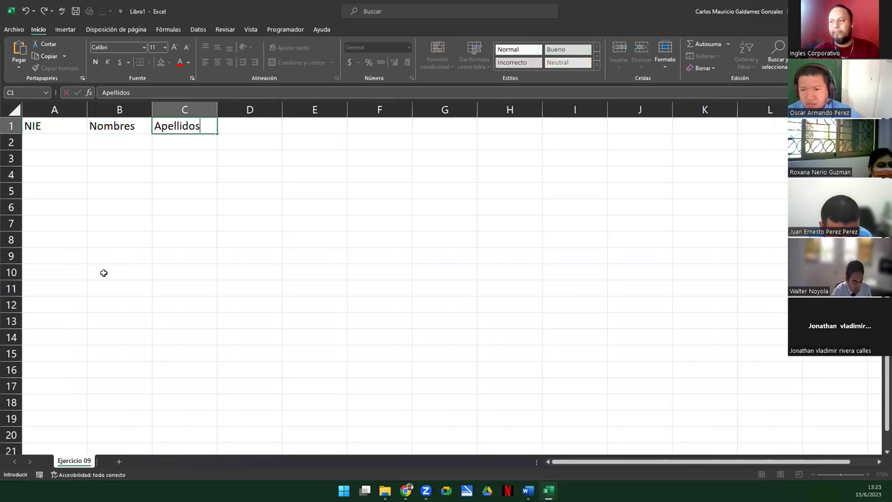
{"action": "key", "text": "Tab"}
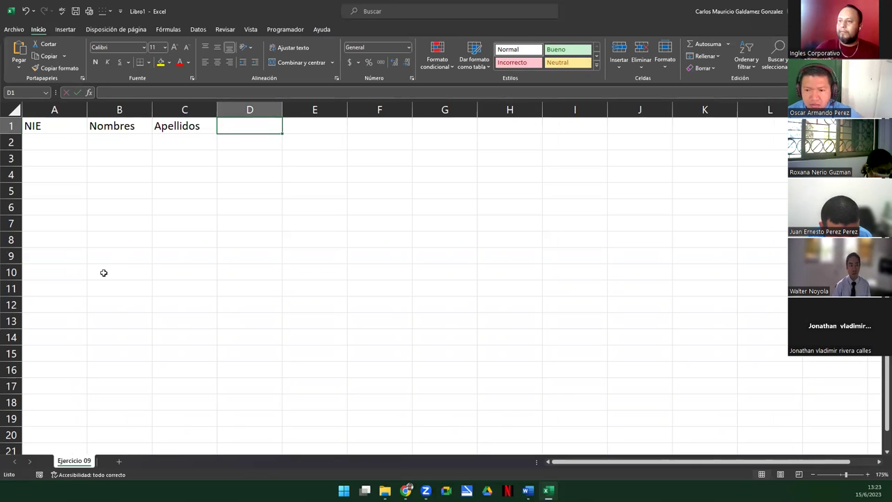
Insert a blank row above the headers and type 'Primer Trimestre' in D1
{"action": "right_click", "coordinate": [11, 126]}
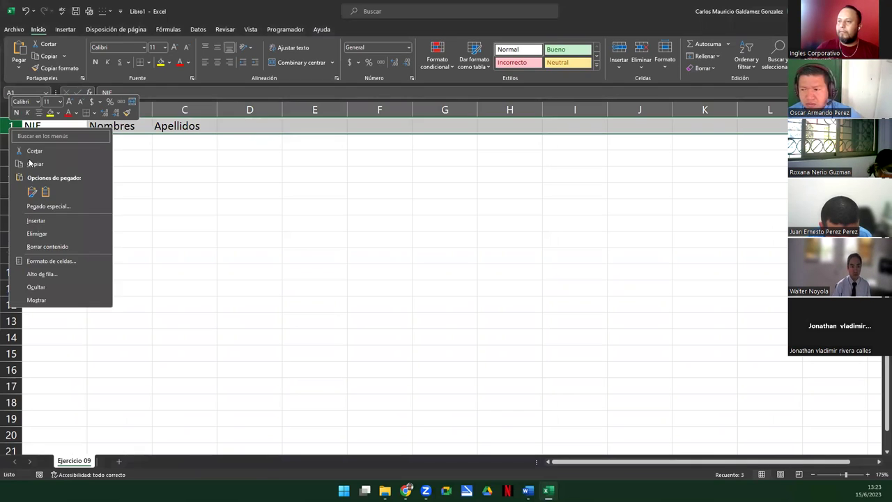
{"action": "left_click", "coordinate": [36, 221]}
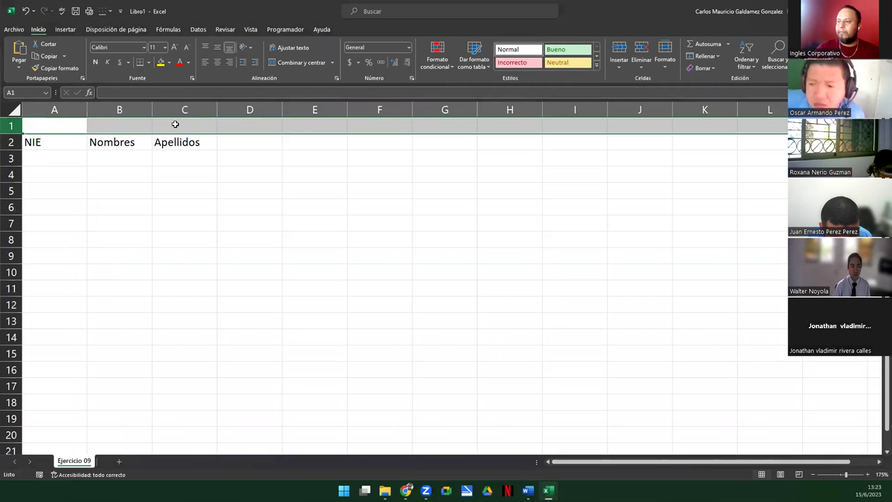
{"action": "left_click", "coordinate": [175, 124]}
{"action": "left_click", "coordinate": [244, 128]}
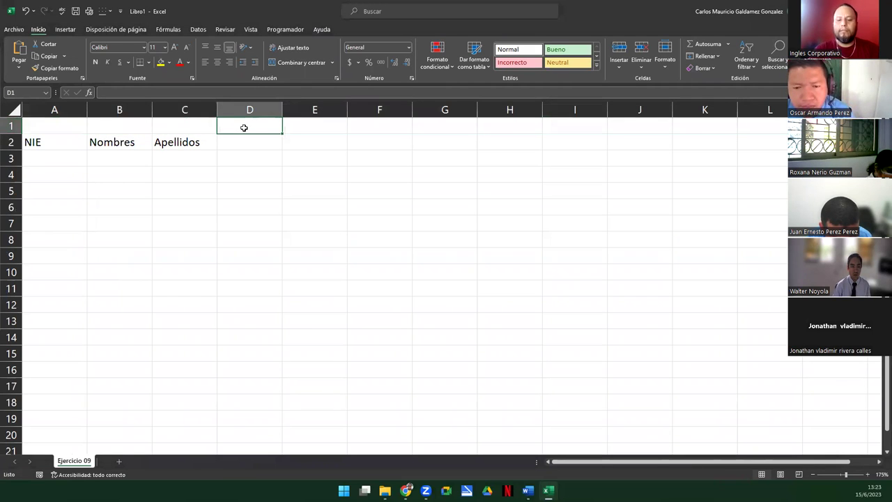
{"action": "type", "text": "Primer T"}
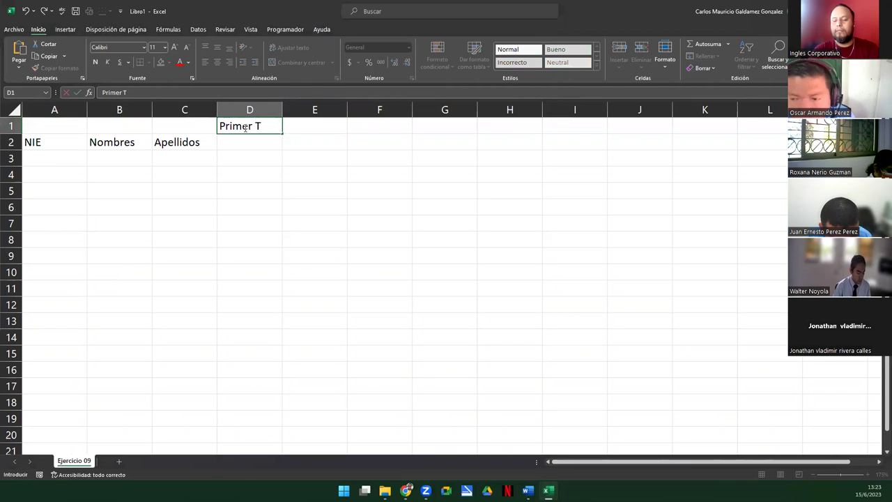
{"action": "type", "text": "rimestre"}
{"action": "key", "text": "Return"}
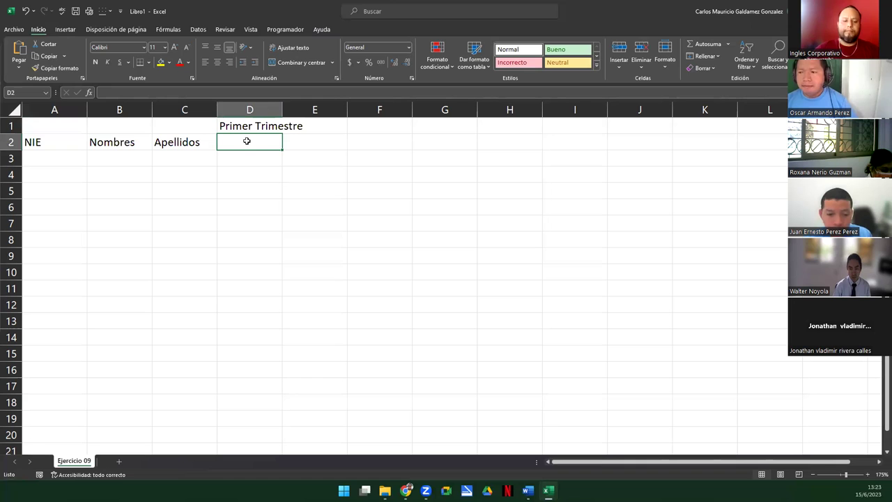
Enter Tarea 1, Cuestionario, Tarea 2, Trabajo, Prueba Objetiva and Nota Final in D2:I2
{"action": "type", "text": "Tarea 1"}
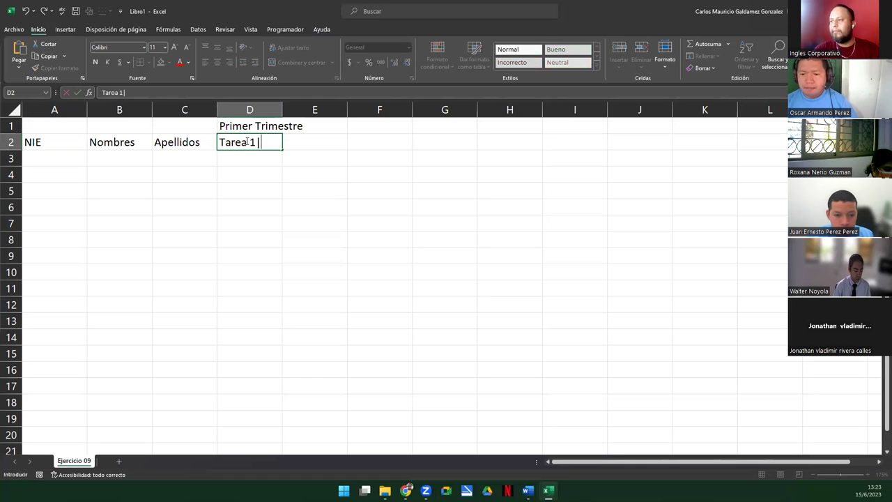
{"action": "key", "text": "Tab"}
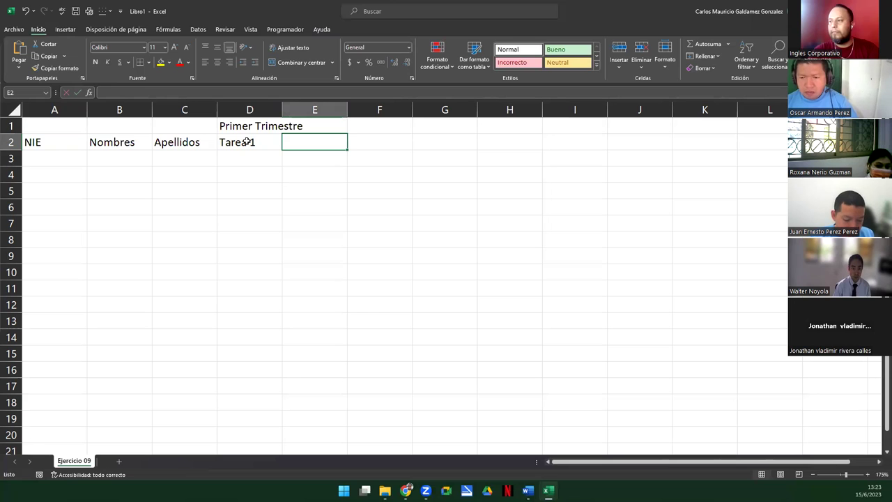
{"action": "type", "text": "Cuestionario"}
{"action": "key", "text": "Tab"}
{"action": "type", "text": "Tarea"}
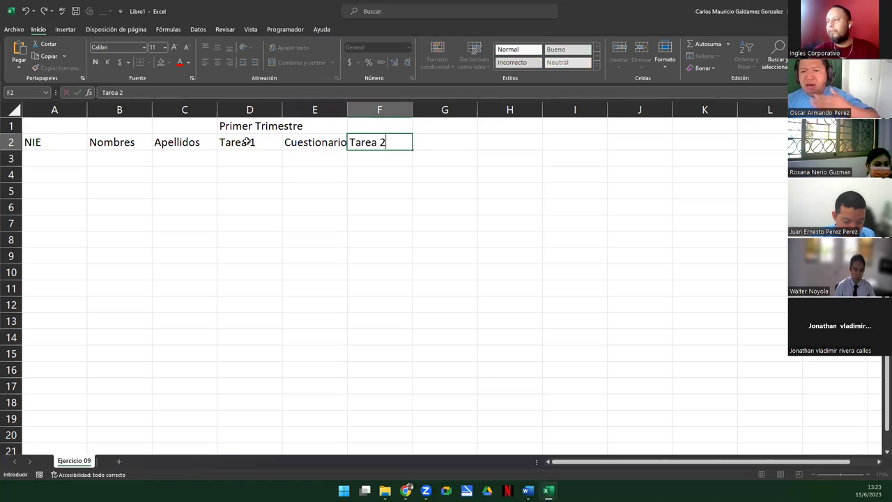
{"action": "key", "text": "Tab"}
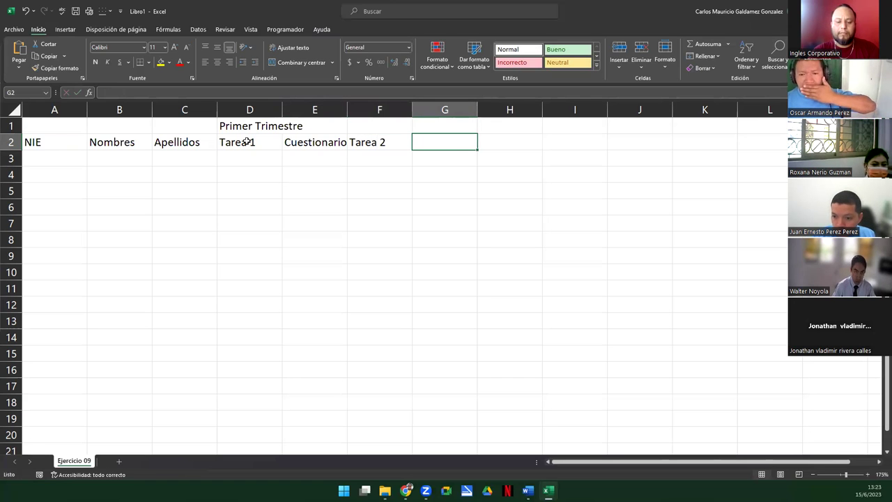
{"action": "type", "text": "Trabajo"}
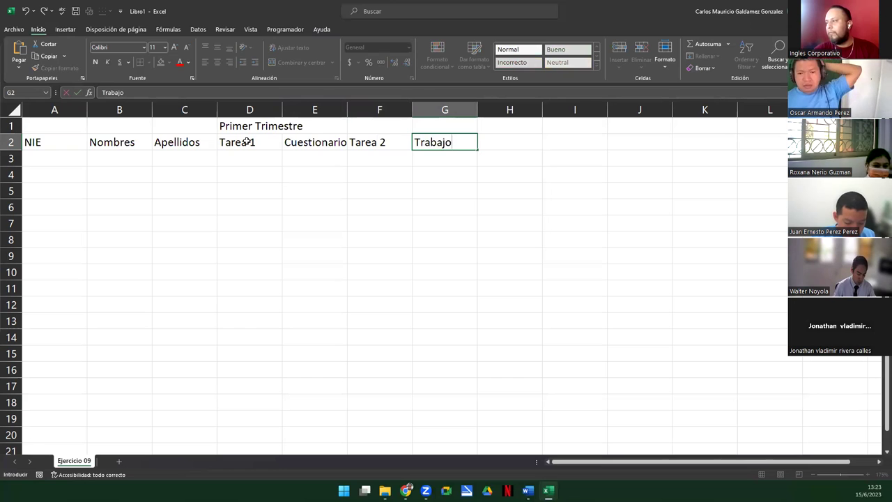
{"action": "key", "text": "Tab"}
{"action": "type", "text": "Prueba Objetiva"}
{"action": "key", "text": "Tab"}
{"action": "type", "text": "Nota Final"}
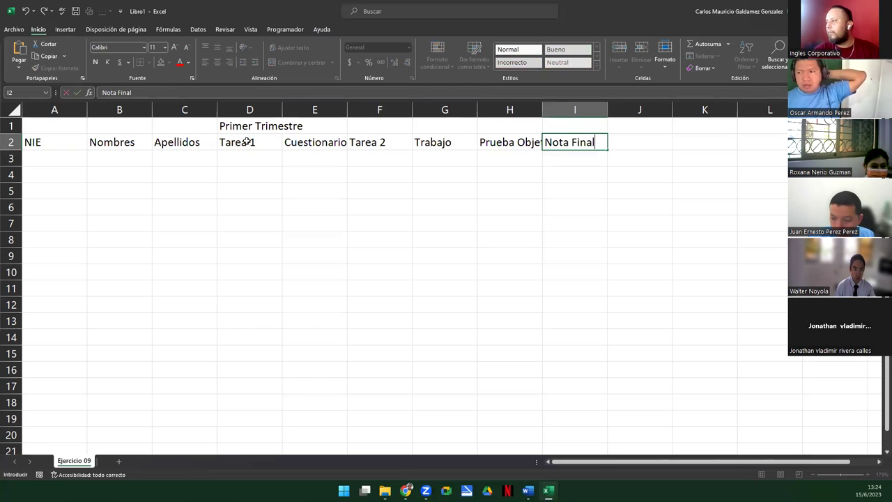
{"action": "key", "text": "Return"}
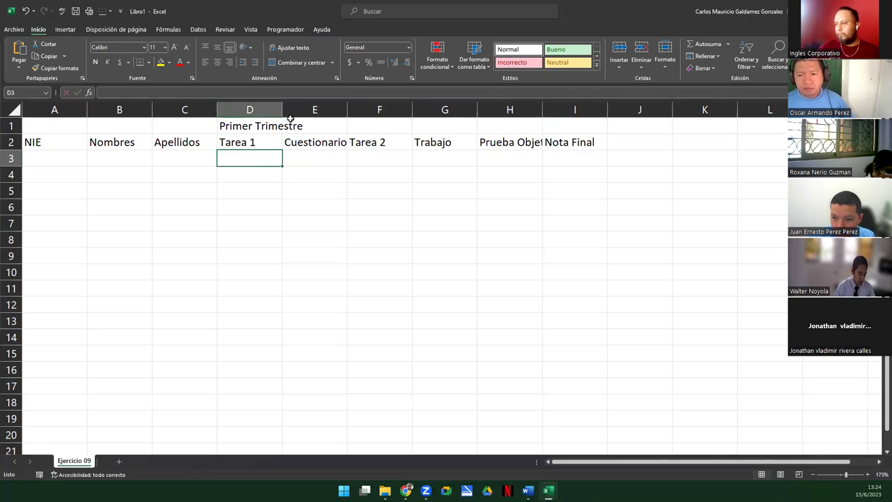
Widen column E slightly and merge and centre 'Primer Trimestre' across D1:I1
{"action": "left_click_drag", "start_coordinate": [345, 111], "coordinate": [349, 111]}
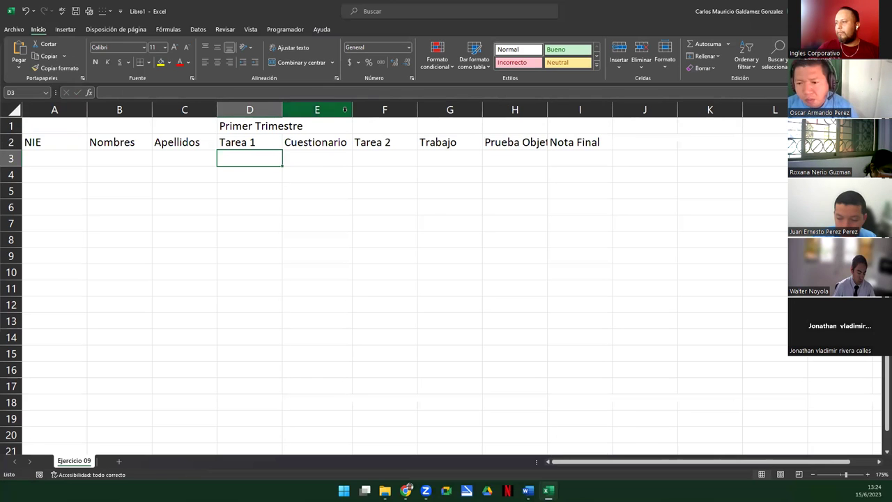
{"action": "left_click_drag", "start_coordinate": [248, 125], "coordinate": [562, 123]}
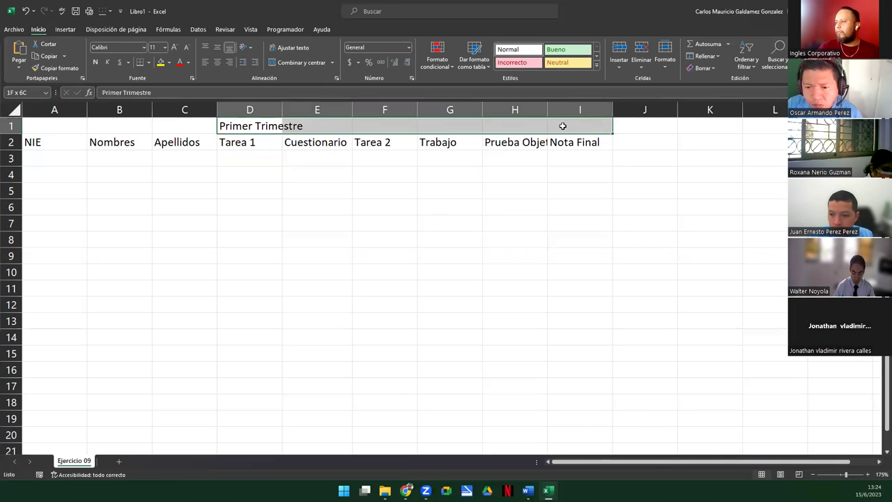
{"action": "left_click", "coordinate": [282, 64]}
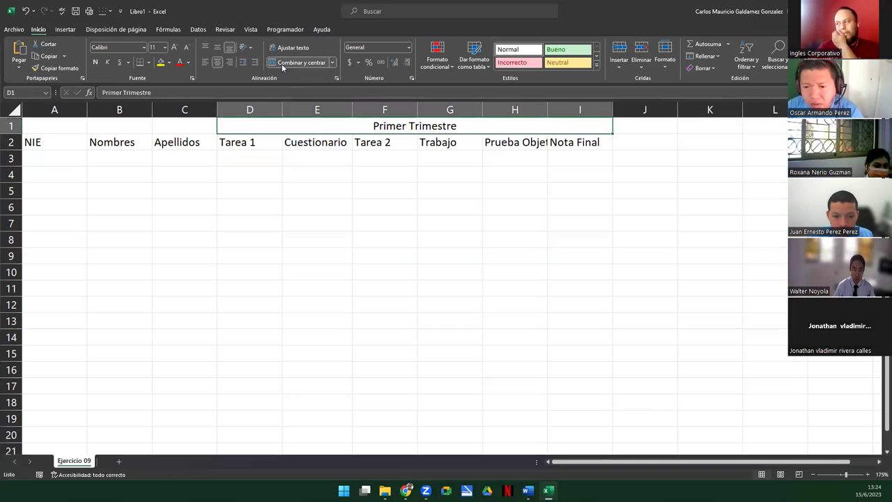
Rotate the D2:H2 assessment headers to read upward
{"action": "left_click", "coordinate": [260, 141]}
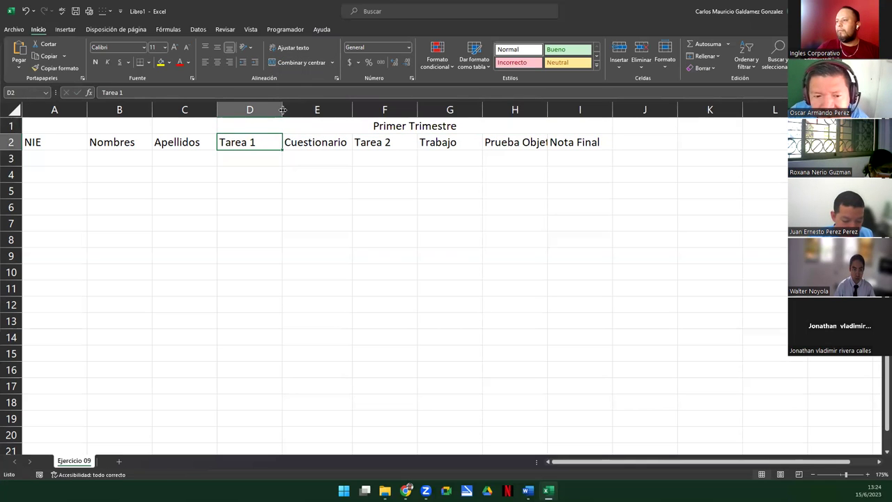
{"action": "left_click_drag", "start_coordinate": [242, 143], "coordinate": [541, 147]}
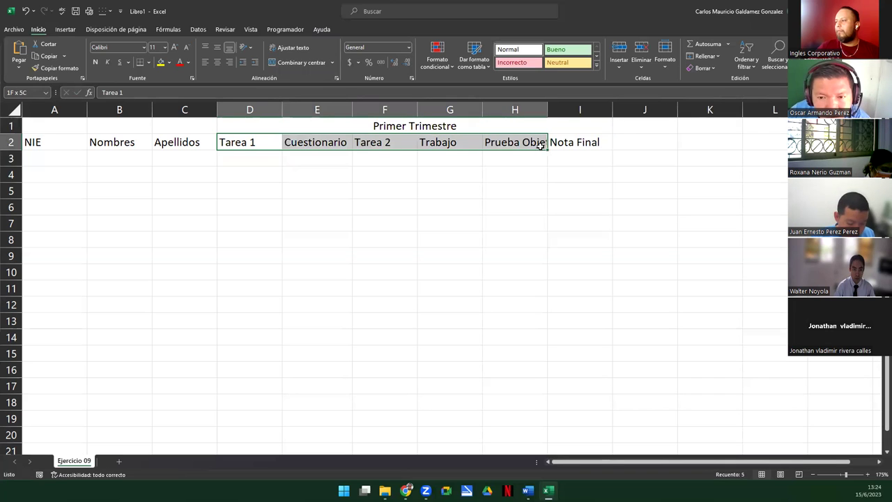
{"action": "left_click", "coordinate": [247, 48]}
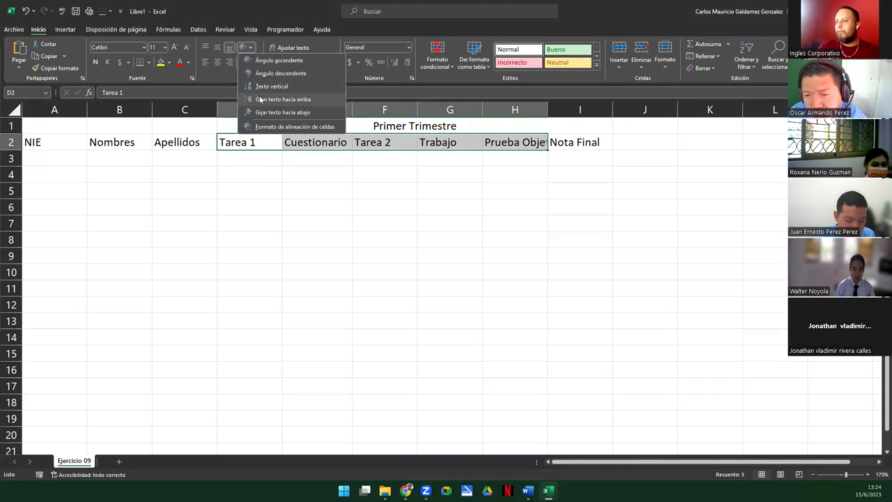
{"action": "left_click", "coordinate": [260, 99]}
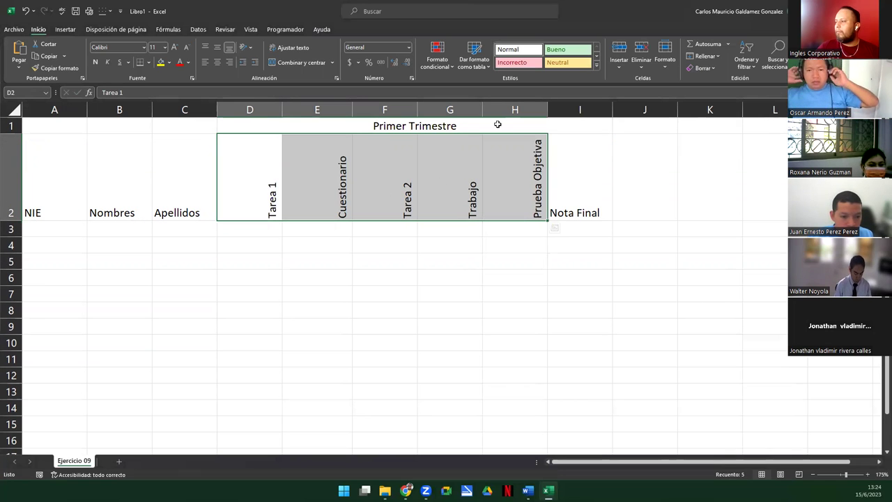
{"action": "left_click", "coordinate": [247, 226]}
Enter a 10.0 test score in D3, show it with one decimal, and autofit column D
{"action": "type", "text": "10.0"}
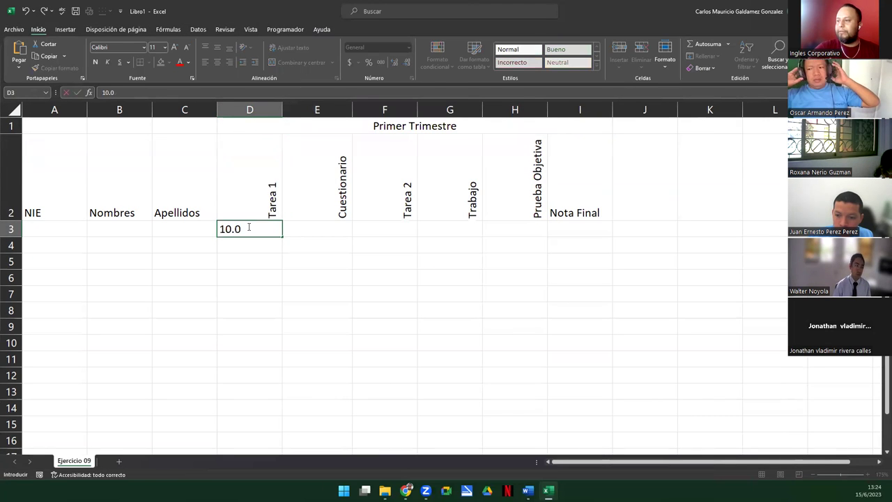
{"action": "key", "text": "Return"}
{"action": "left_click", "coordinate": [247, 226]}
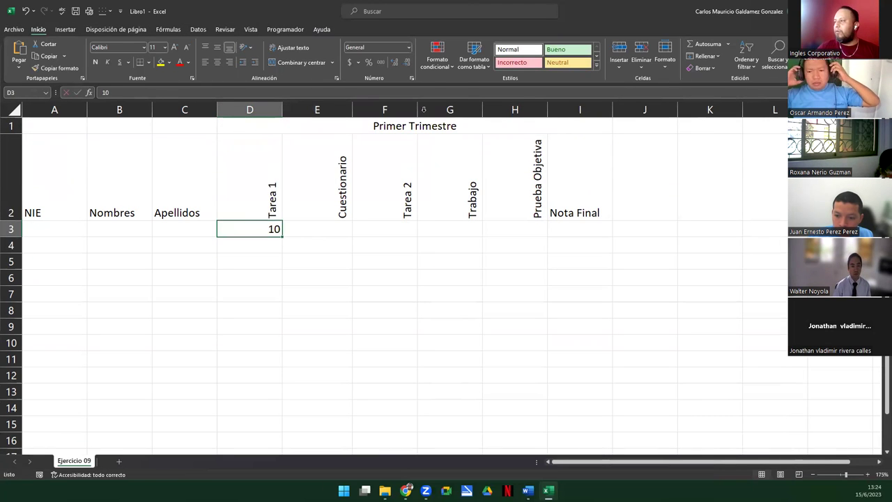
{"action": "left_click", "coordinate": [395, 62]}
{"action": "left_click", "coordinate": [395, 62]}
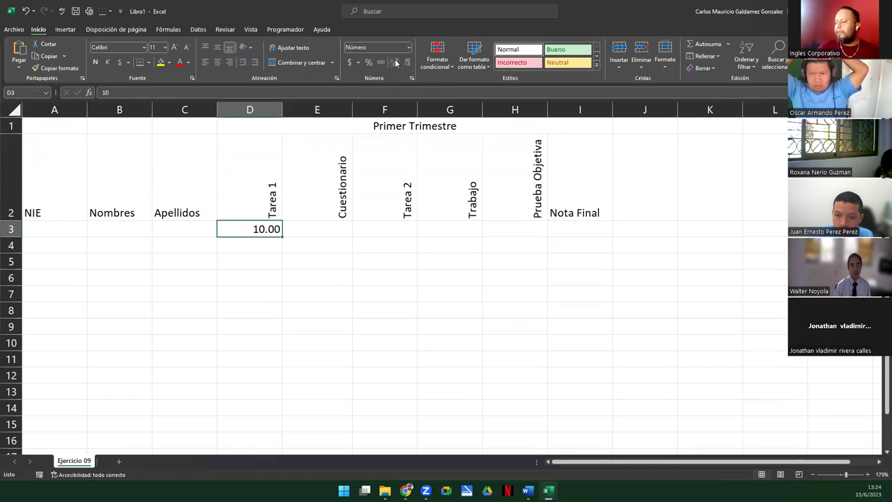
{"action": "left_click", "coordinate": [404, 63]}
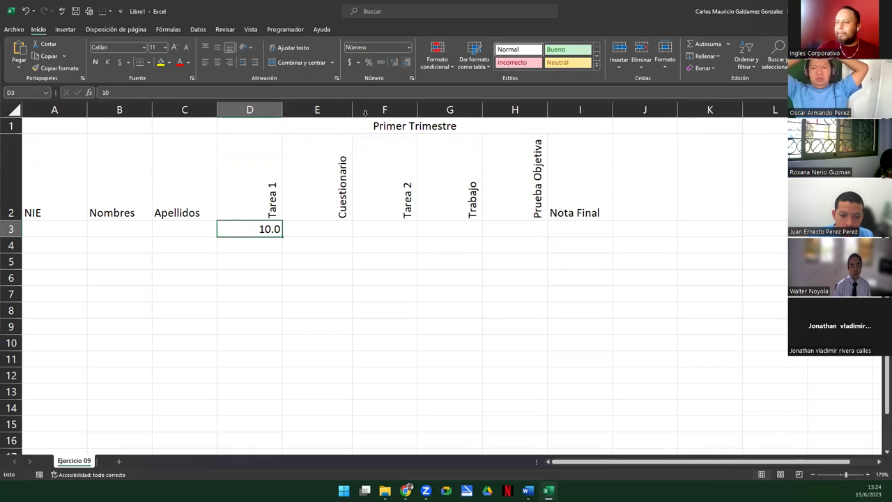
{"action": "double_click", "coordinate": [283, 109]}
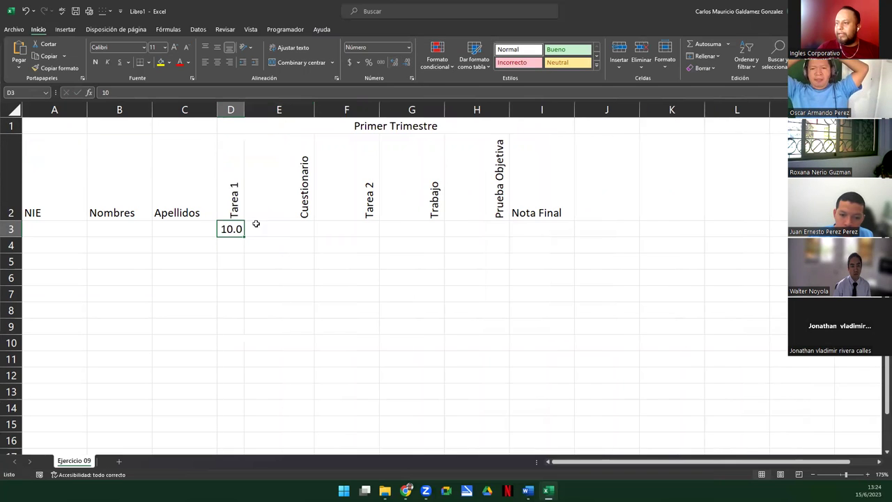
Set columns D through H to a width of 4
{"action": "left_click", "coordinate": [243, 110]}
{"action": "left_click_drag", "start_coordinate": [242, 109], "coordinate": [457, 111]}
{"action": "right_click", "coordinate": [457, 113]}
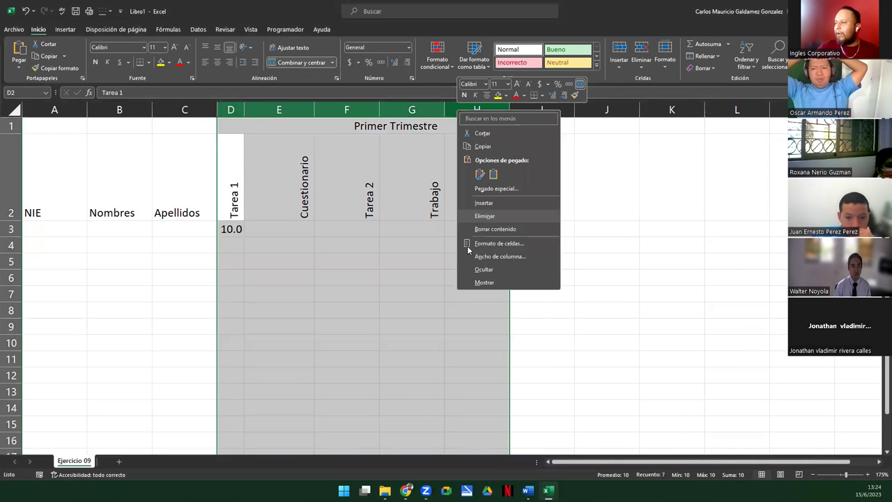
{"action": "left_click", "coordinate": [500, 258]}
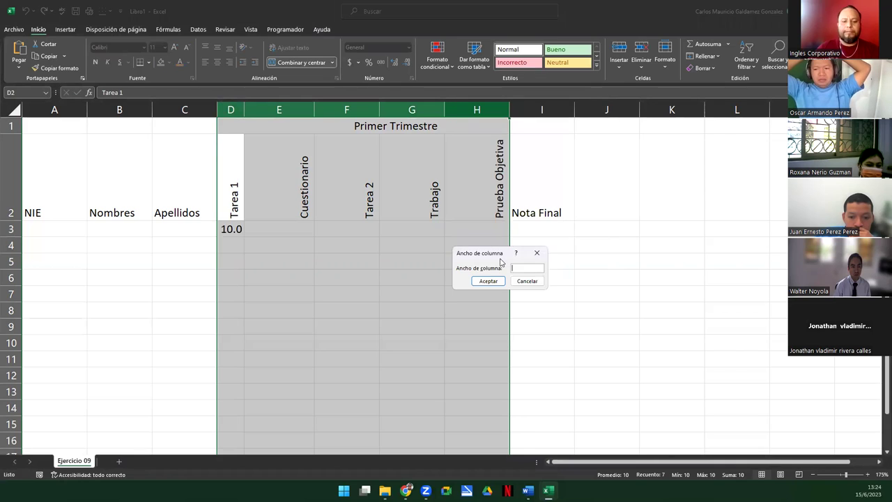
{"action": "type", "text": "4"}
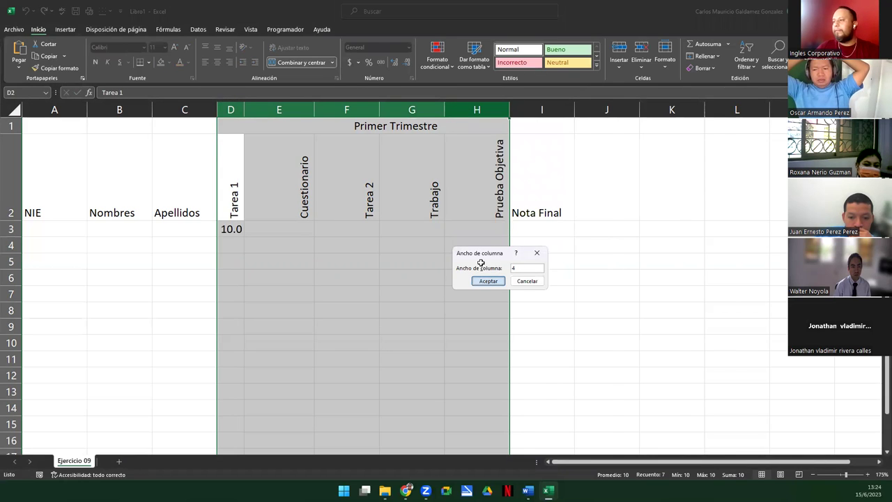
{"action": "key", "text": "Return"}
{"action": "left_click", "coordinate": [257, 229]}
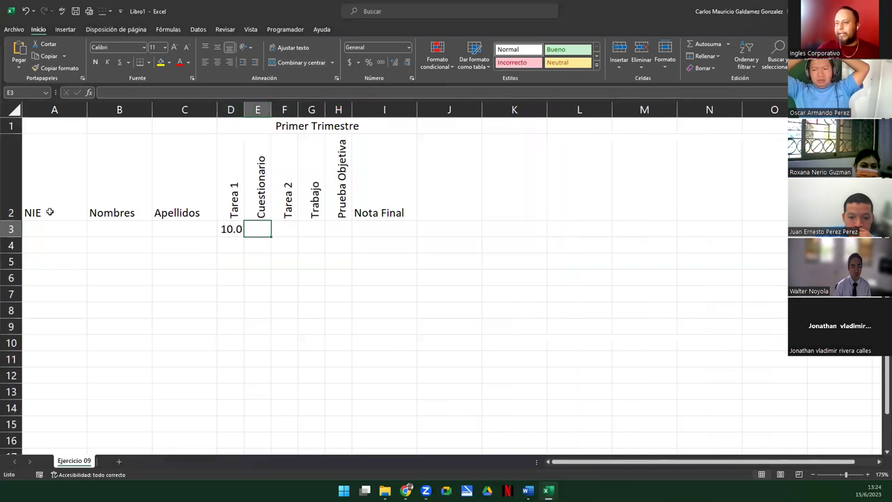
Centre the NIE, Nombres, Apellidos headings and horizontally centre the rotated assessment headings
{"action": "left_click_drag", "start_coordinate": [45, 193], "coordinate": [177, 191]}
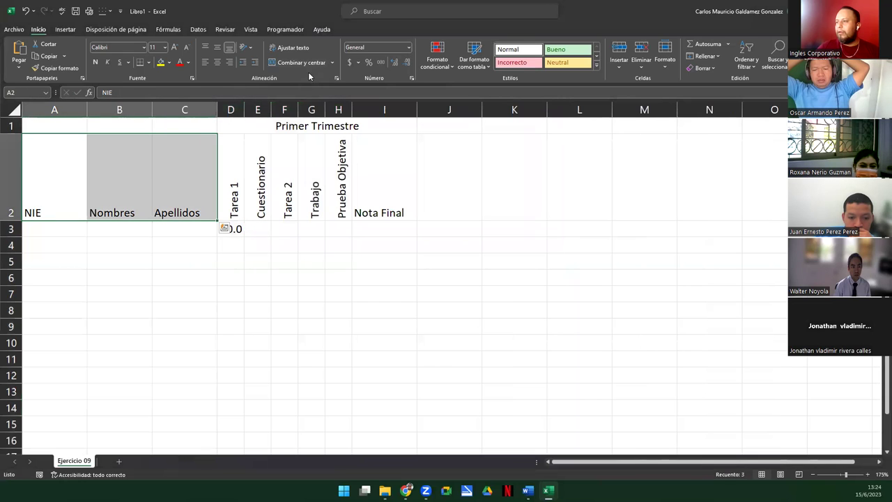
{"action": "left_click", "coordinate": [218, 62]}
{"action": "left_click", "coordinate": [218, 46]}
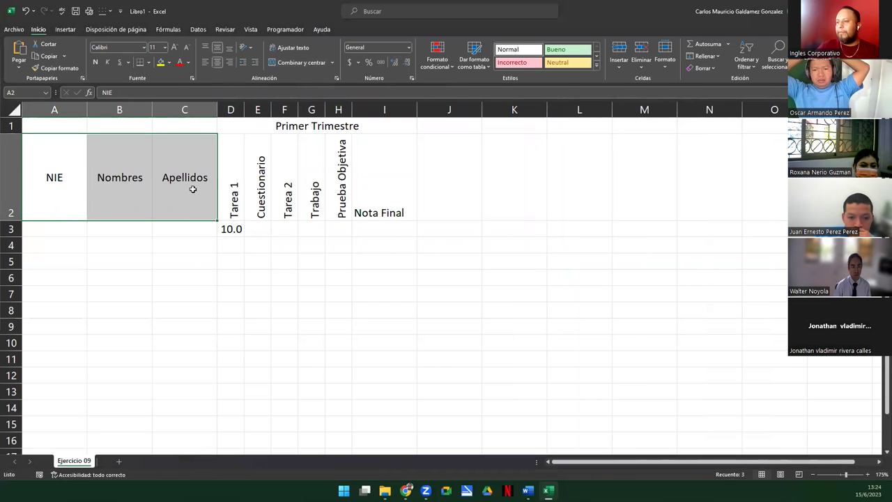
{"action": "left_click_drag", "start_coordinate": [233, 179], "coordinate": [331, 193]}
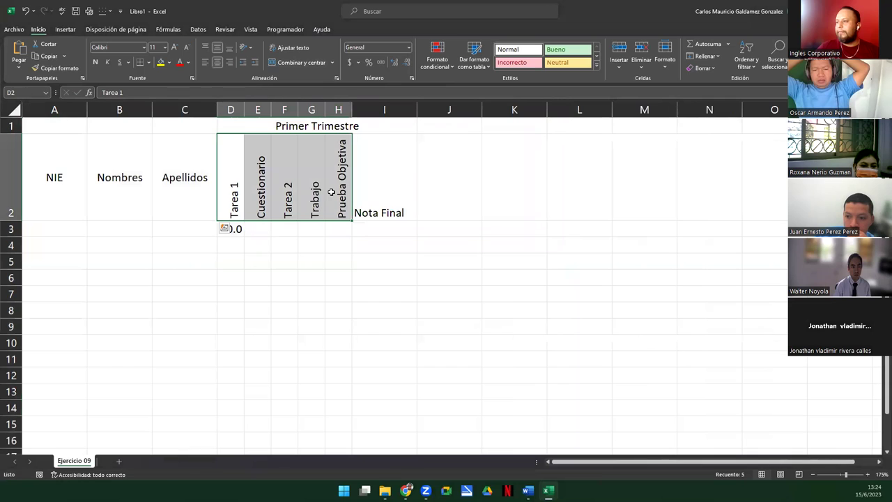
{"action": "left_click", "coordinate": [218, 62]}
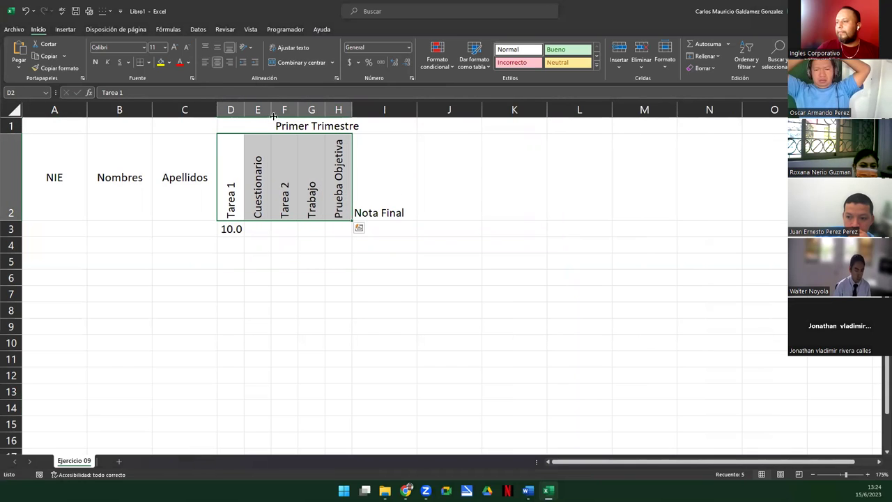
{"action": "left_click", "coordinate": [217, 47]}
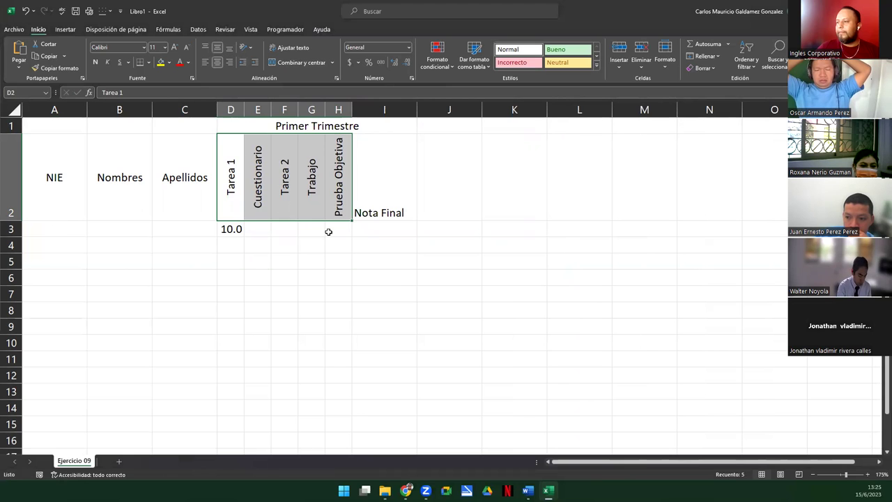
{"action": "key", "text": "ctrl+z"}
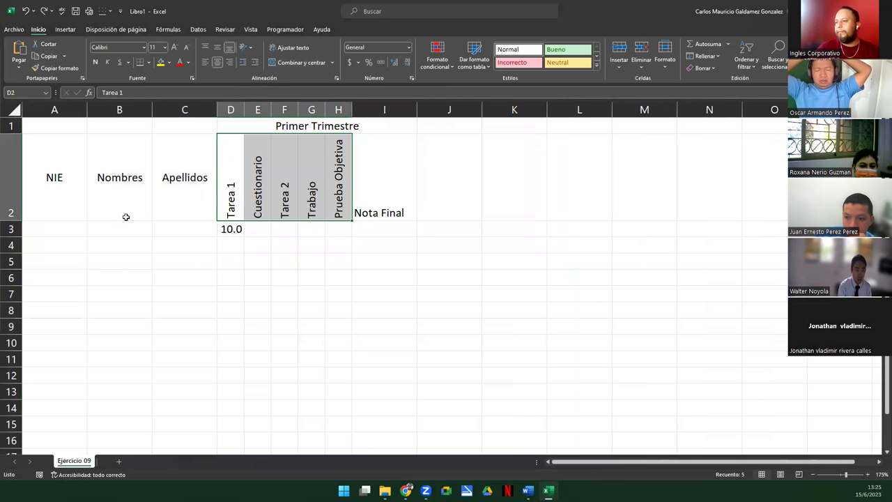
Narrow column I slightly and delete the 10.0 test score from D3
{"action": "left_click", "coordinate": [377, 205]}
{"action": "left_click_drag", "start_coordinate": [416, 106], "coordinate": [410, 106]}
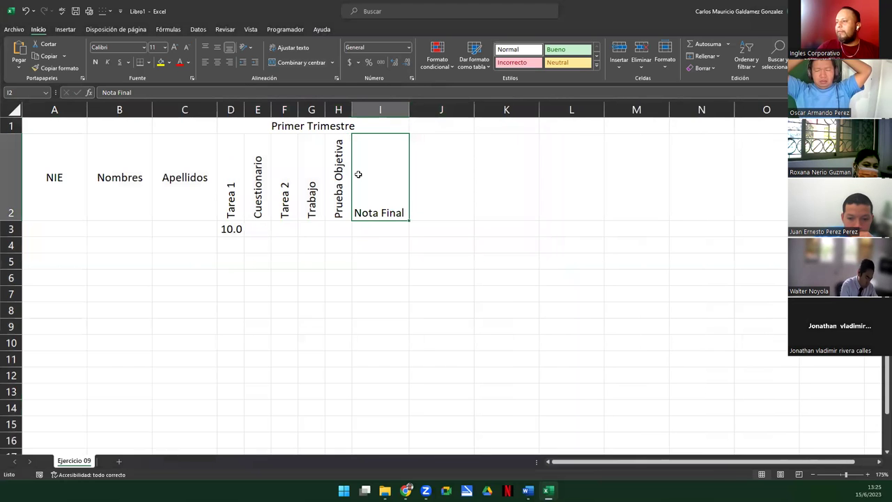
{"action": "left_click", "coordinate": [229, 231]}
{"action": "key", "text": "Delete"}
{"action": "left_click", "coordinate": [80, 191]}
{"action": "left_click_drag", "start_coordinate": [115, 192], "coordinate": [375, 381]}
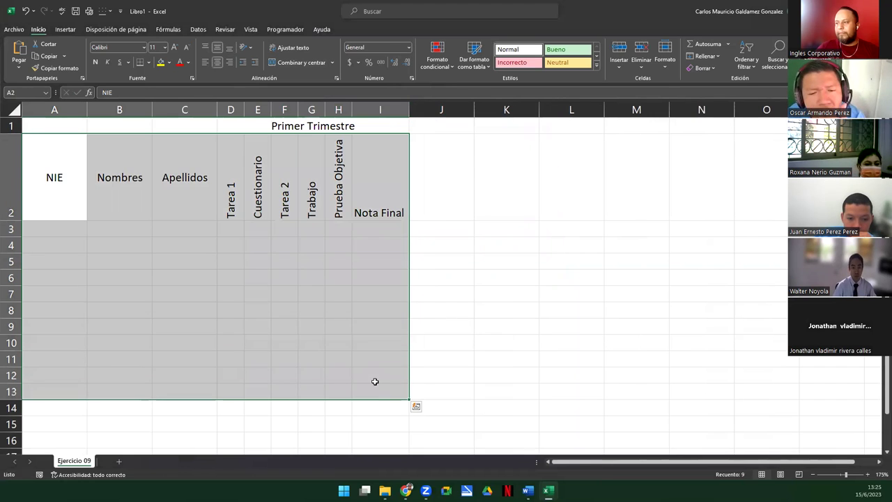
{"action": "left_click", "coordinate": [339, 353]}
Wrap the Tarea 1 to Prueba Objetiva headings and reapply the upward text rotation
{"action": "left_click_drag", "start_coordinate": [227, 180], "coordinate": [330, 195]}
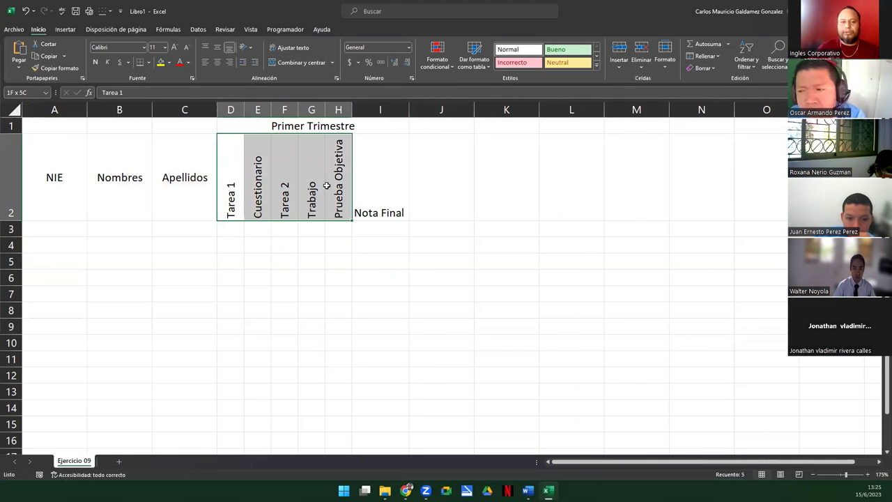
{"action": "left_click", "coordinate": [294, 50]}
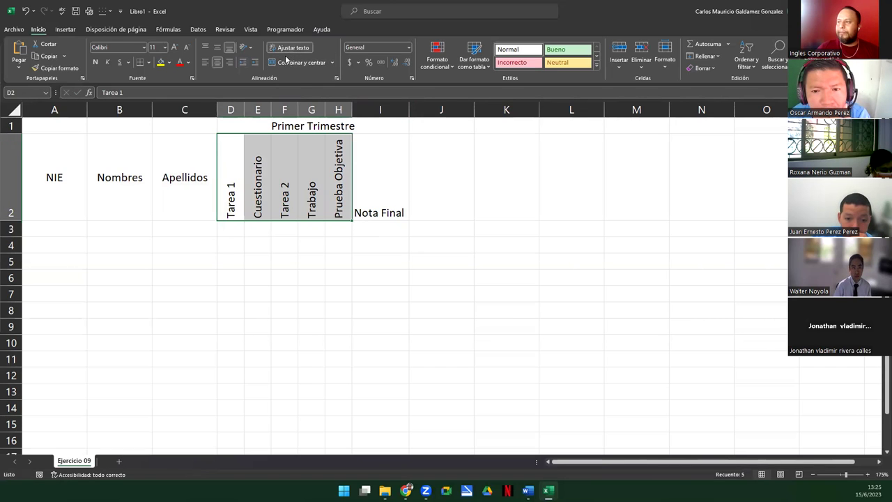
{"action": "left_click", "coordinate": [249, 51]}
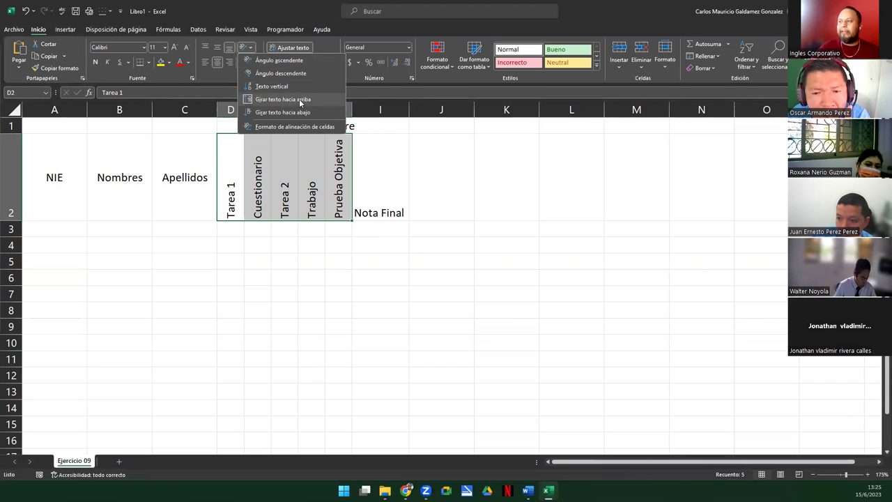
{"action": "left_click", "coordinate": [308, 99]}
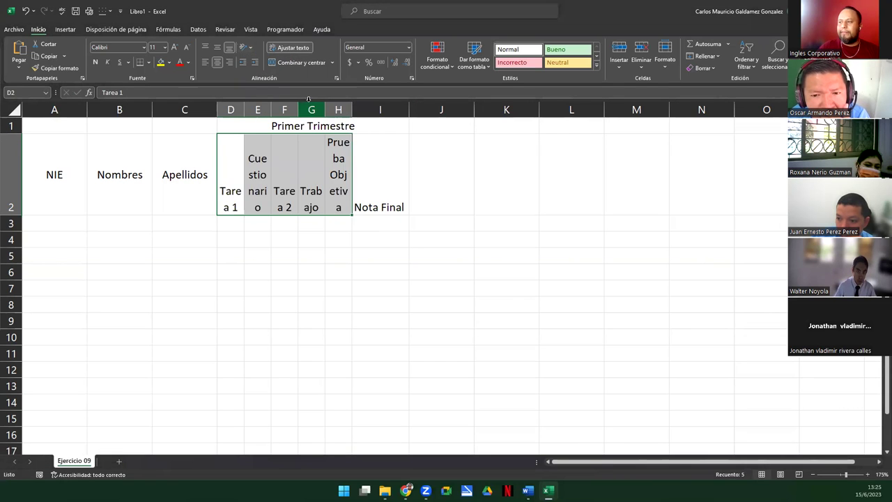
{"action": "left_click", "coordinate": [245, 48]}
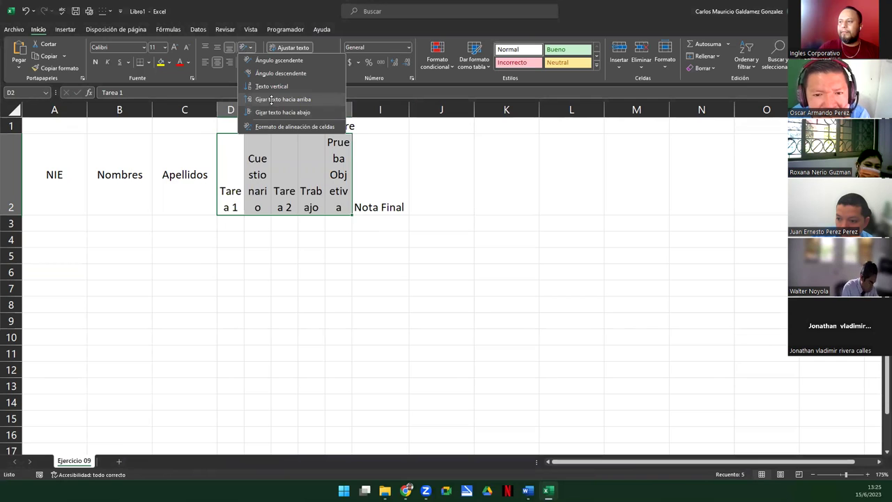
{"action": "left_click", "coordinate": [272, 99]}
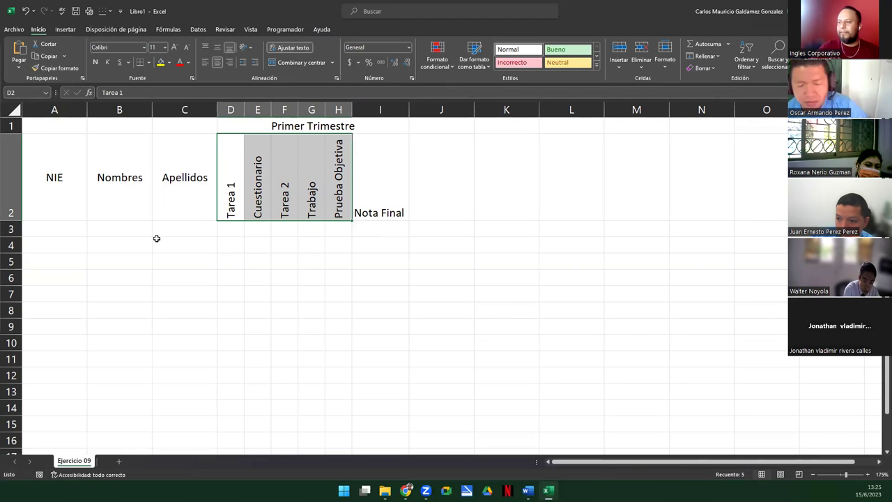
Bottom-align the NIE, Nombres and Apellidos headings in A2:C2
{"action": "left_click_drag", "start_coordinate": [58, 199], "coordinate": [195, 195]}
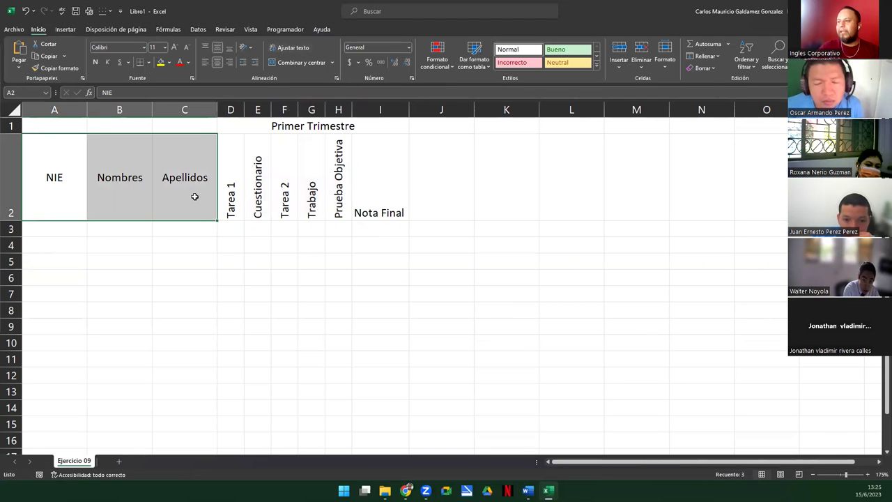
{"action": "left_click", "coordinate": [229, 47]}
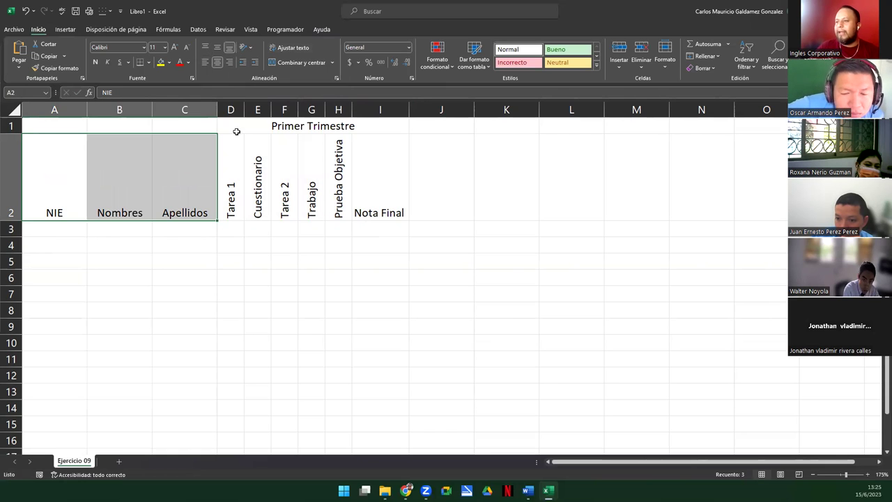
{"action": "left_click", "coordinate": [91, 200]}
{"action": "left_click_drag", "start_coordinate": [53, 193], "coordinate": [376, 262]}
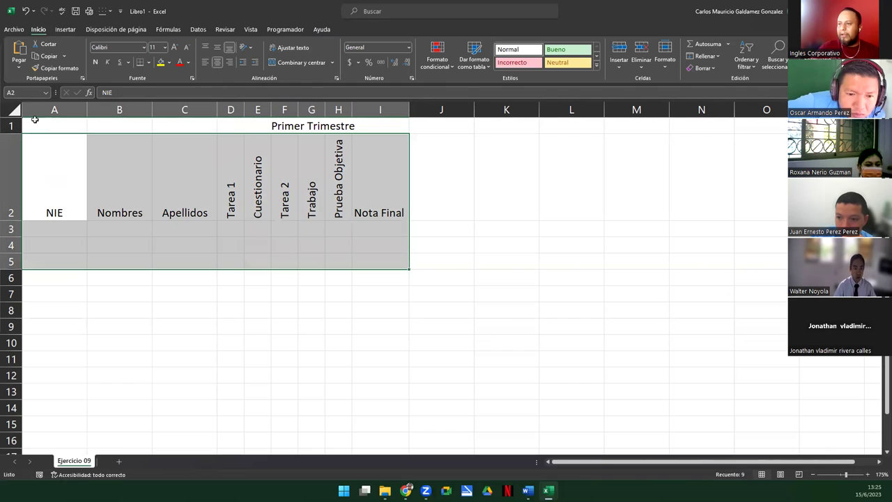
{"action": "left_click", "coordinate": [36, 113]}
Insert a new column A headed '#' and number the students 1 to 10 in A3:A12
{"action": "right_click", "coordinate": [36, 112]}
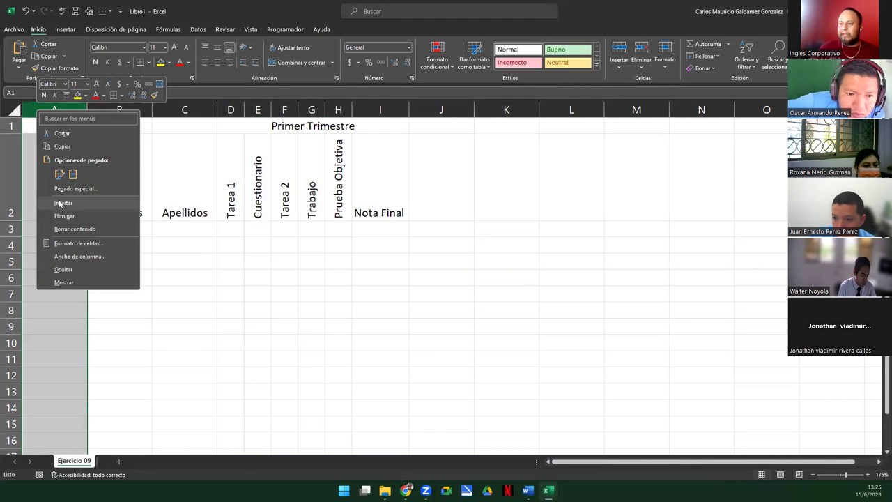
{"action": "left_click", "coordinate": [59, 204]}
{"action": "left_click", "coordinate": [41, 211]}
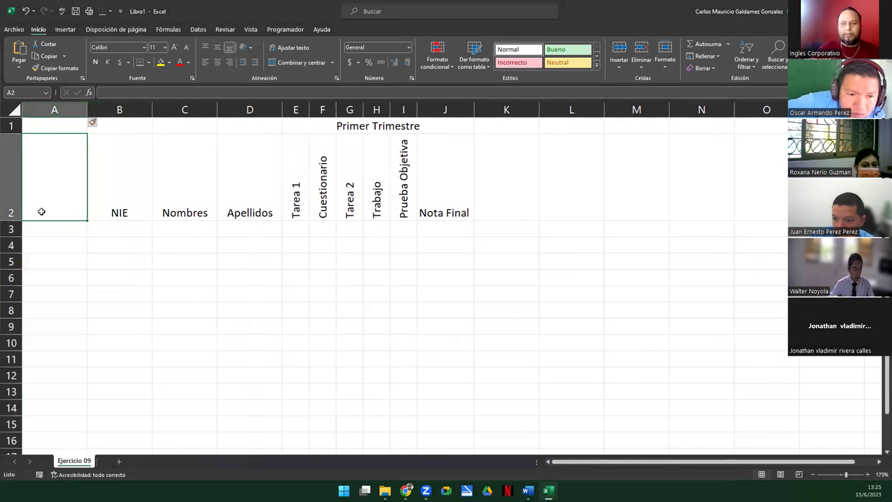
{"action": "type", "text": "#"}
{"action": "left_click", "coordinate": [53, 230]}
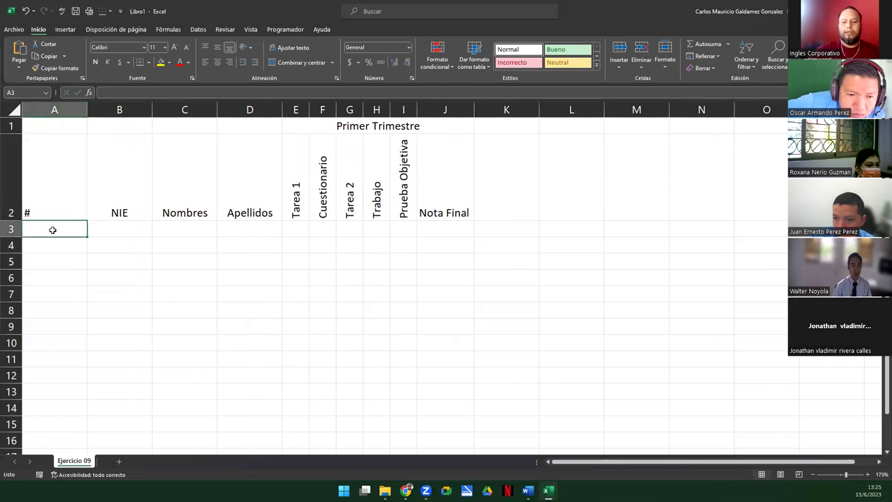
{"action": "type", "text": "1"}
{"action": "key", "text": "Return"}
{"action": "type", "text": "2"}
{"action": "key", "text": "Return"}
{"action": "left_click", "coordinate": [53, 230]}
{"action": "key", "text": "shift+Down"}
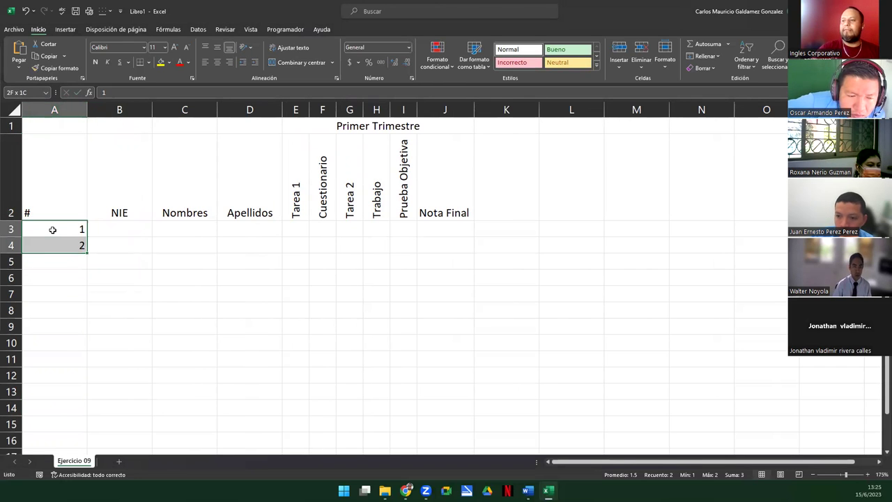
{"action": "left_click_drag", "start_coordinate": [87, 253], "coordinate": [69, 376]}
{"action": "left_click_drag", "start_coordinate": [65, 179], "coordinate": [448, 368]}
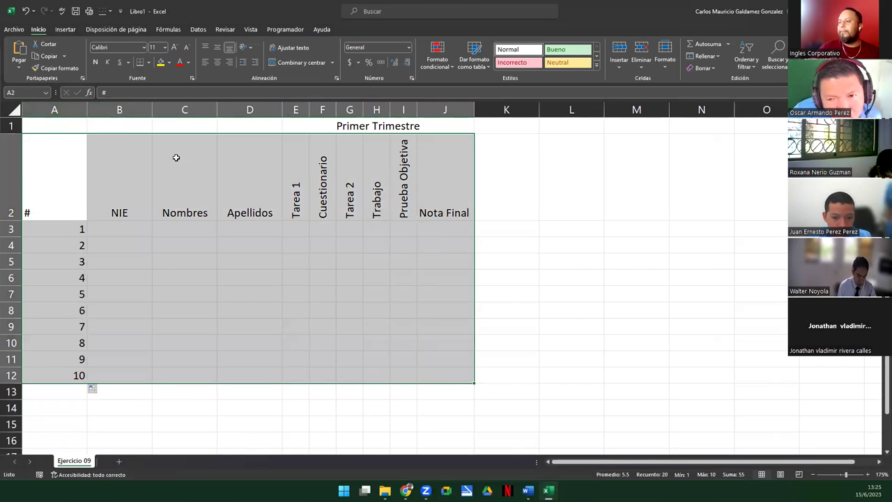
Put all borders on the A2:J12 grade table and autofit column A
{"action": "left_click", "coordinate": [148, 63]}
{"action": "left_click", "coordinate": [168, 157]}
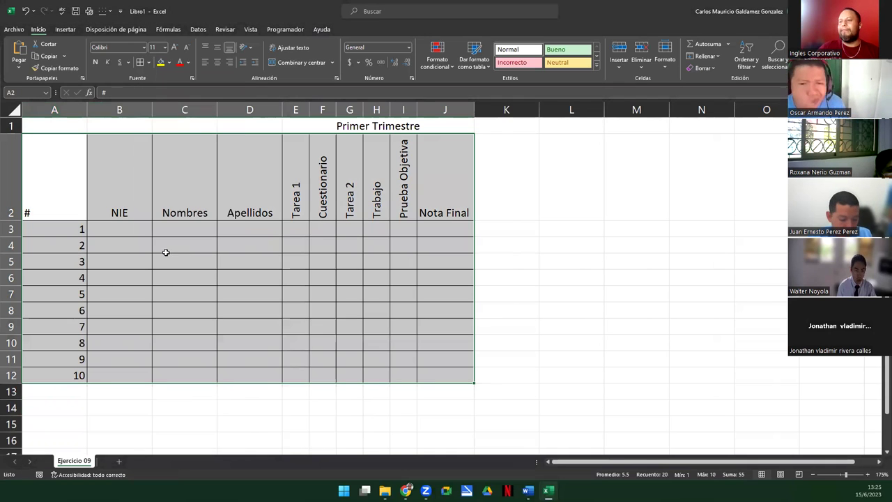
{"action": "double_click", "coordinate": [87, 109]}
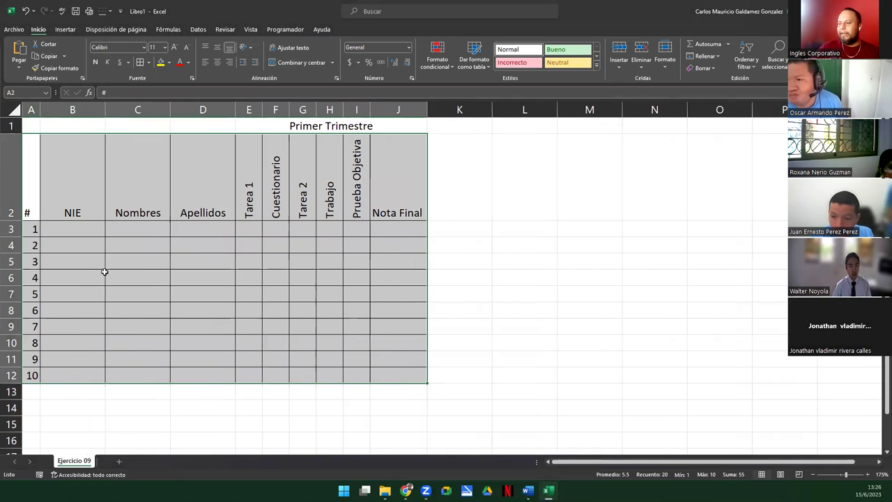
{"action": "left_click", "coordinate": [104, 273]}
Set the Nombres and Apellidos columns C:D to width 20
{"action": "left_click_drag", "start_coordinate": [170, 111], "coordinate": [202, 112]}
{"action": "right_click", "coordinate": [199, 112]}
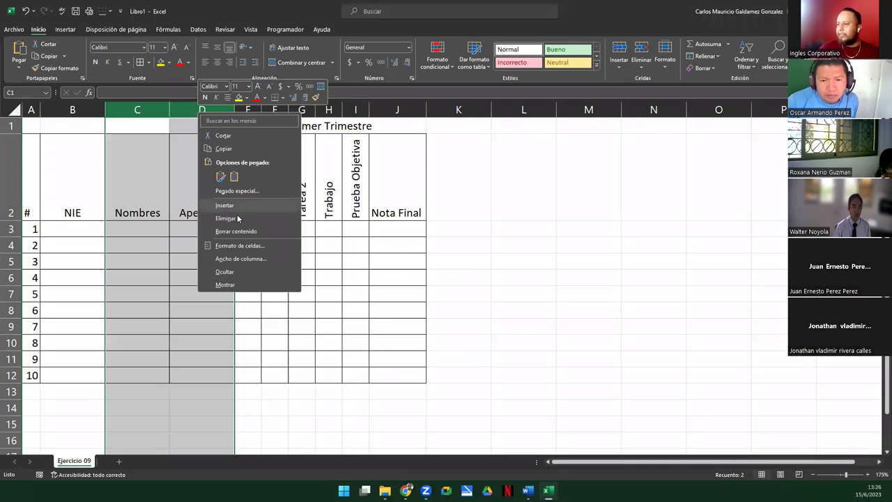
{"action": "left_click", "coordinate": [237, 258]}
{"action": "type", "text": "15"}
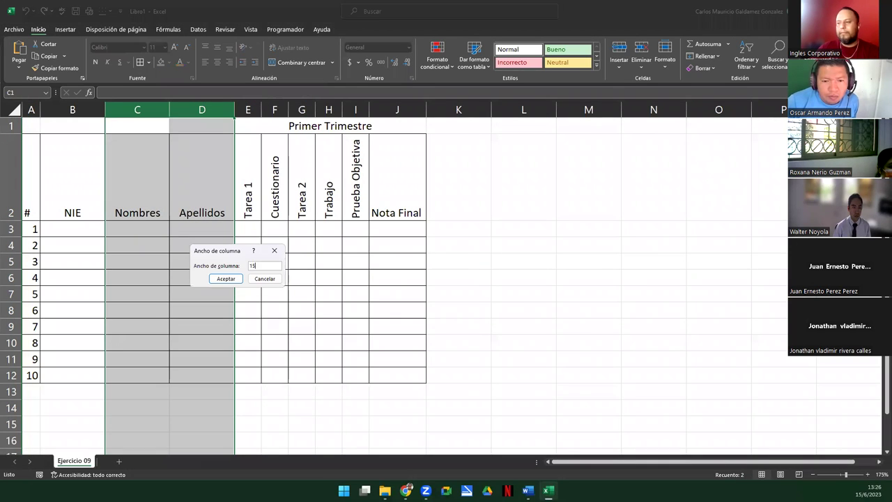
{"action": "key", "text": "Return"}
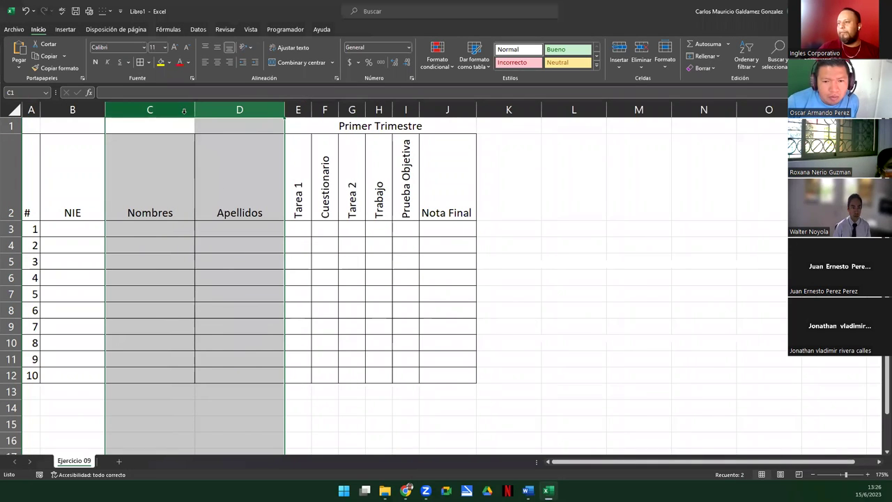
{"action": "right_click", "coordinate": [186, 114]}
{"action": "left_click", "coordinate": [235, 262]}
{"action": "type", "text": "20"}
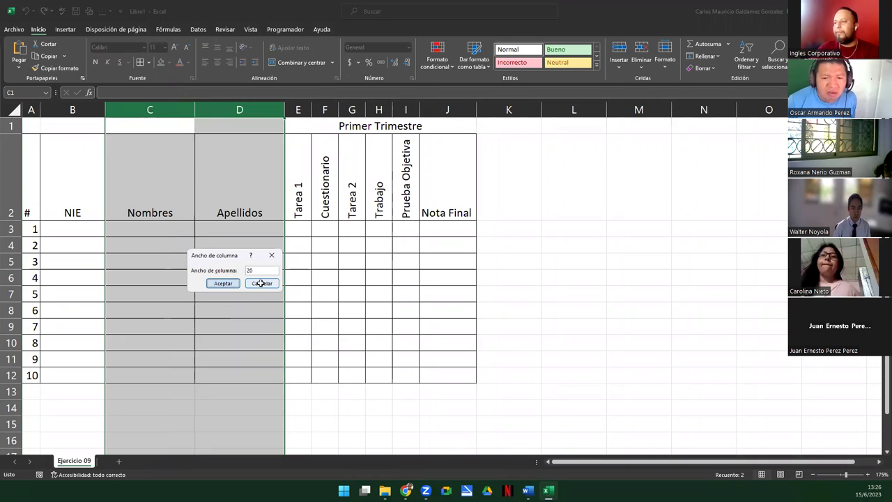
{"action": "key", "text": "Return"}
{"action": "left_click", "coordinate": [174, 247]}
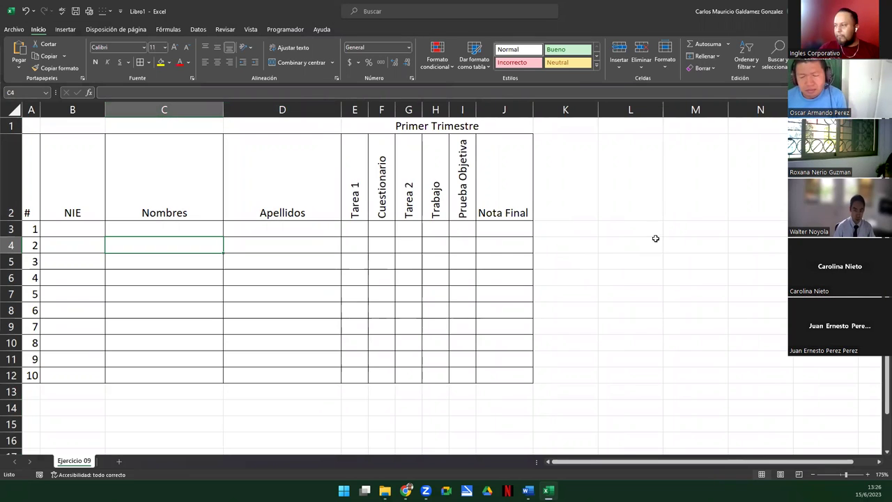
Merge L3:M3 and title it 'Tabla de Datos'
{"action": "left_click_drag", "start_coordinate": [630, 229], "coordinate": [675, 223]}
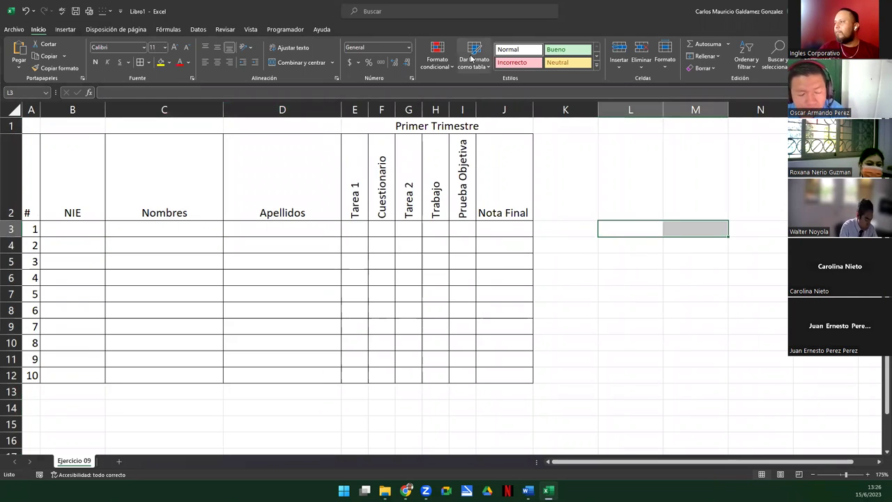
{"action": "left_click", "coordinate": [281, 64]}
{"action": "type", "text": "Tabla"}
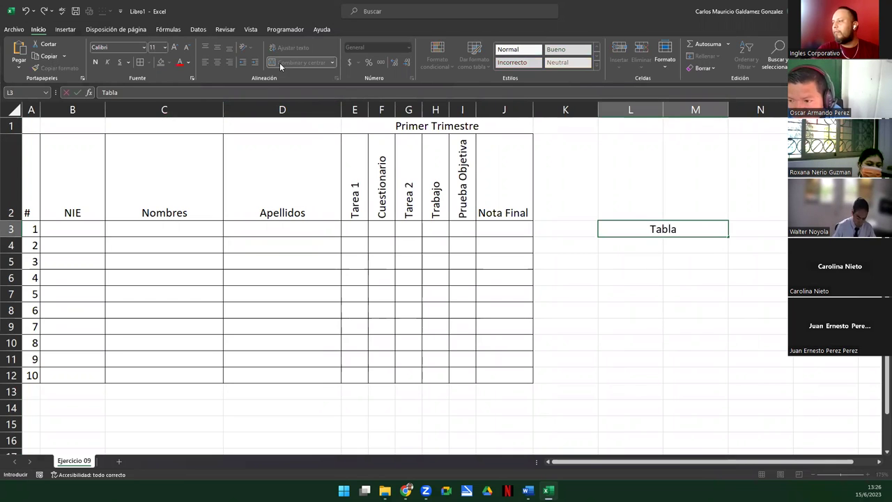
{"action": "type", "text": " de Datos"}
{"action": "key", "text": "Return"}
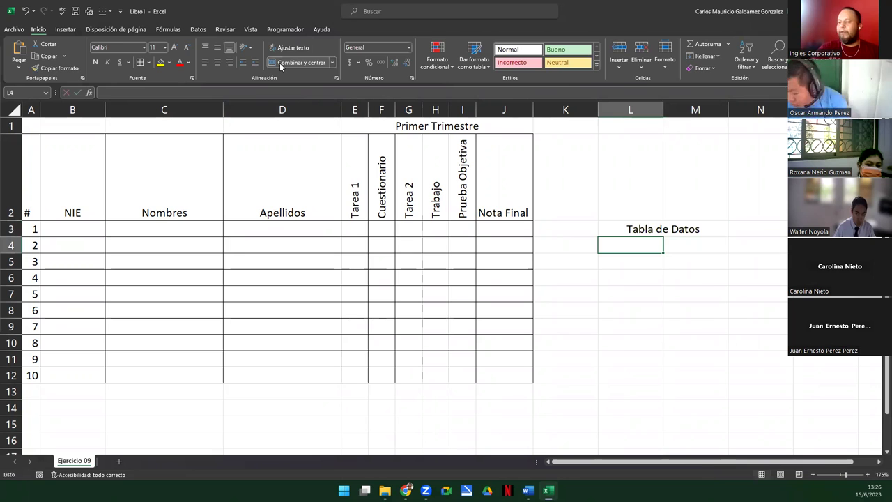
List Tareas, Trabajo, Cuestionario and P.O in L4:L7 and widen column L slightly
{"action": "type", "text": "Tareas"}
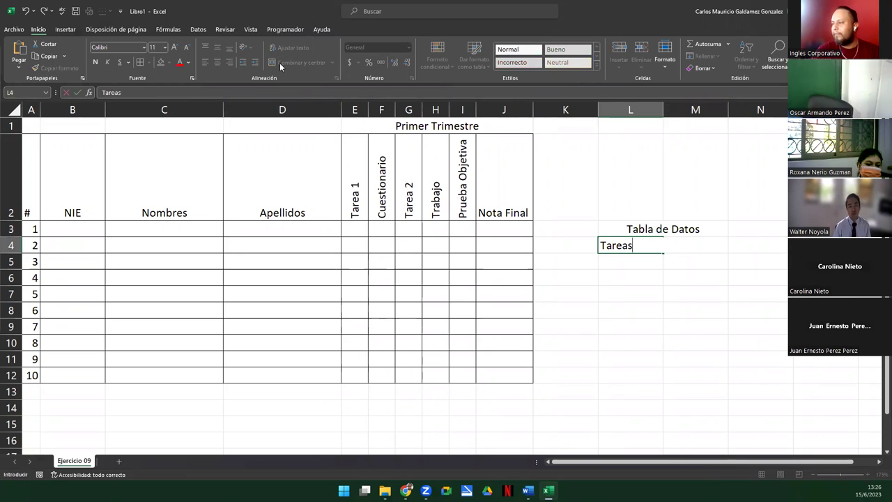
{"action": "key", "text": "Return"}
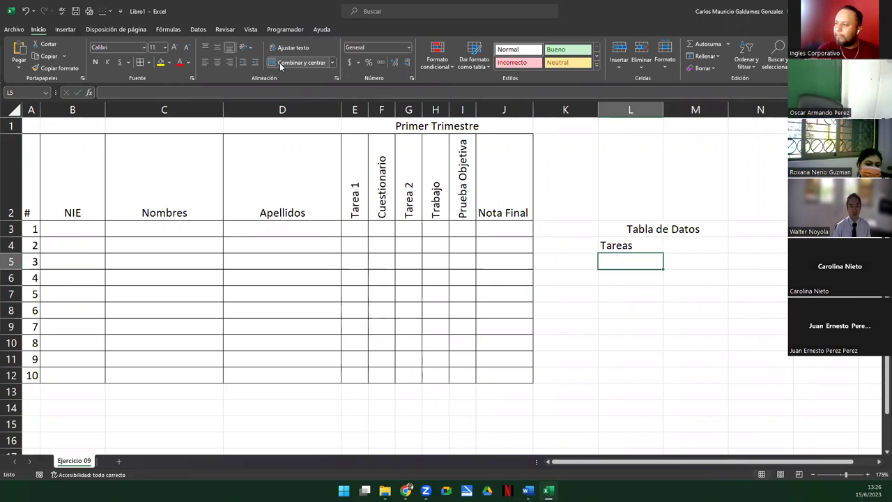
{"action": "type", "text": "Trabajo"}
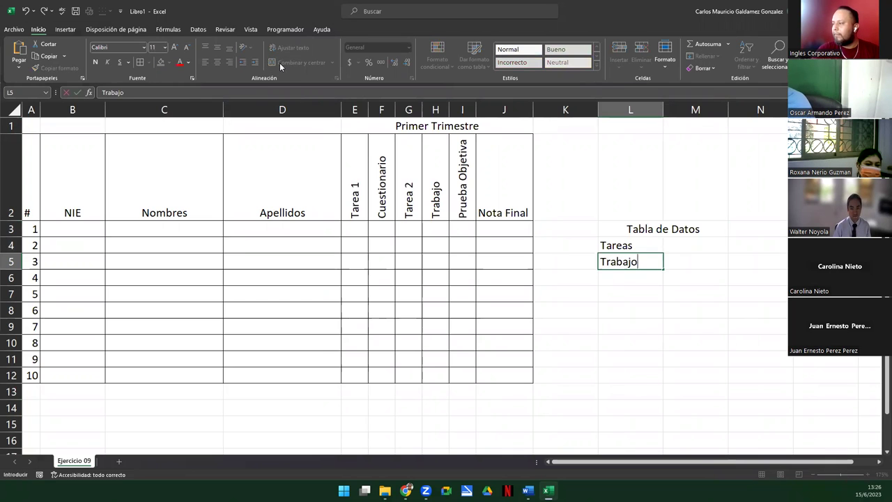
{"action": "key", "text": "Return"}
{"action": "type", "text": "Cuesti"}
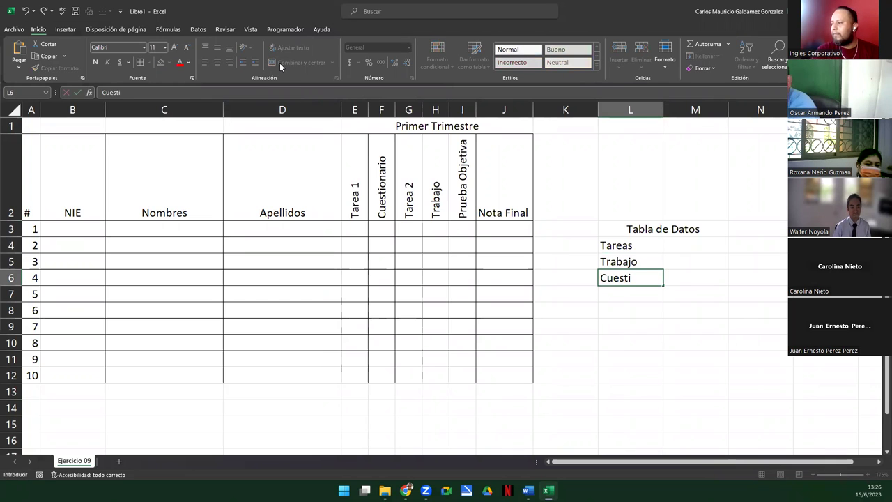
{"action": "type", "text": "onario"}
{"action": "key", "text": "Return"}
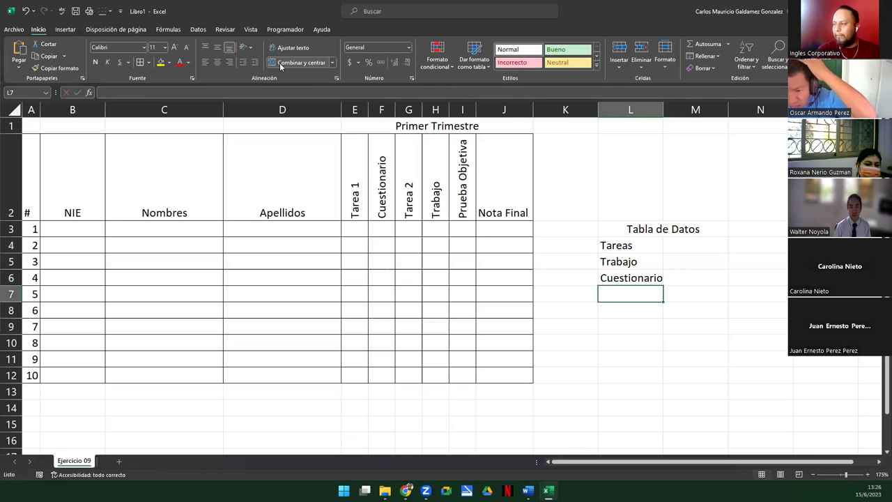
{"action": "type", "text": "P.O"}
{"action": "key", "text": "Return"}
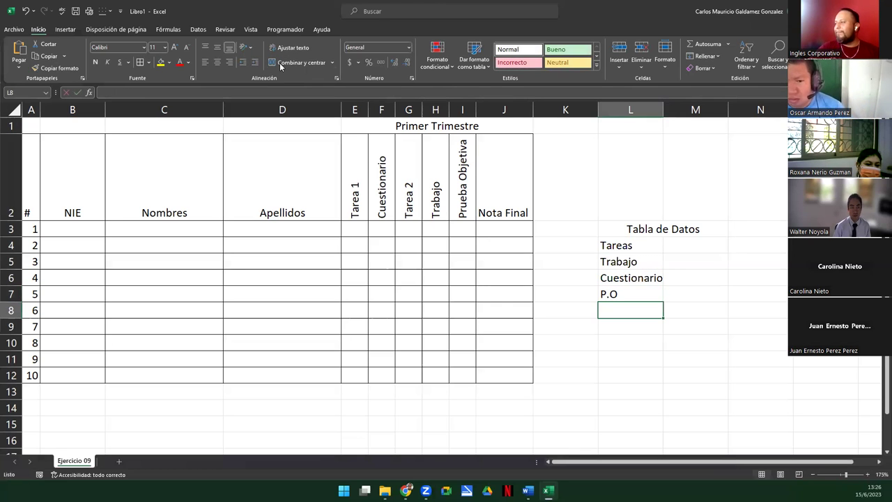
{"action": "left_click_drag", "start_coordinate": [664, 109], "coordinate": [668, 109]}
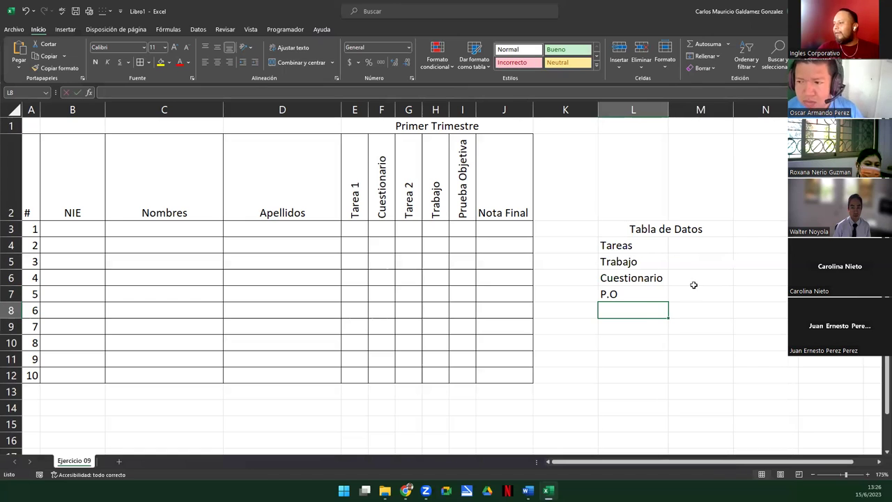
Label L8 'TOTAL' and start a sum formula of the M4:M6 weights in M8
{"action": "left_click", "coordinate": [687, 309]}
{"action": "left_click", "coordinate": [657, 310]}
{"action": "type", "text": "TOTAL"}
{"action": "key", "text": "Tab"}
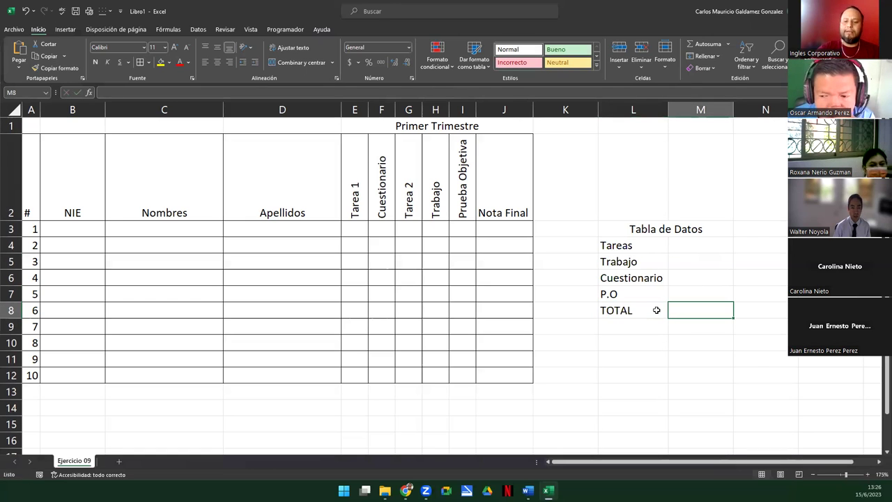
{"action": "type", "text": "="}
{"action": "key", "text": "Up"}
{"action": "key", "text": "Up"}
{"action": "key", "text": "Up"}
{"action": "key", "text": "Up"}
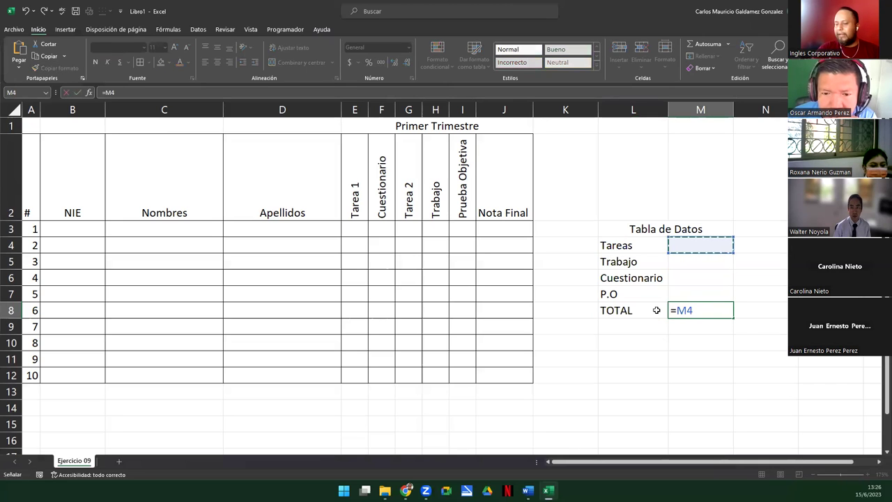
{"action": "type", "text": "+"}
{"action": "key", "text": "Down"}
{"action": "key", "text": "Up"}
{"action": "key", "text": "Up"}
{"action": "key", "text": "Up"}
{"action": "key", "text": "Up"}
{"action": "type", "text": "+"}
{"action": "key", "text": "Up"}
{"action": "key", "text": "Up"}
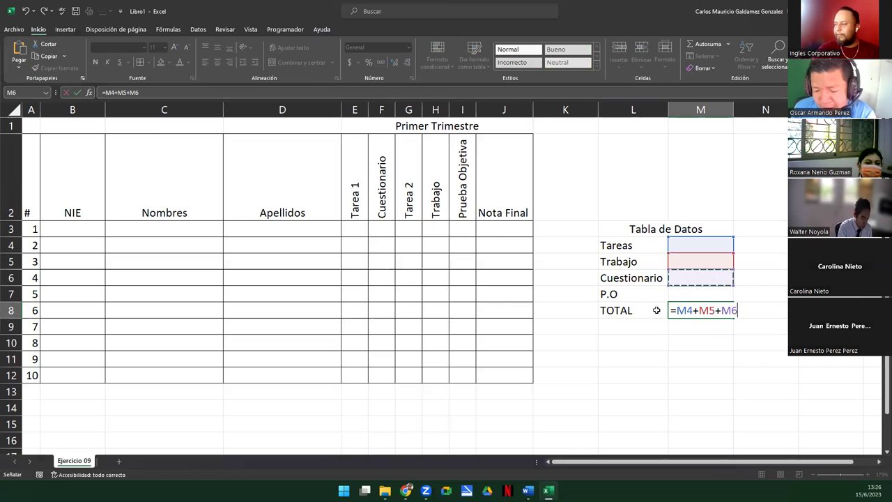
{"action": "type", "text": "+"}
{"action": "key", "text": "Up"}
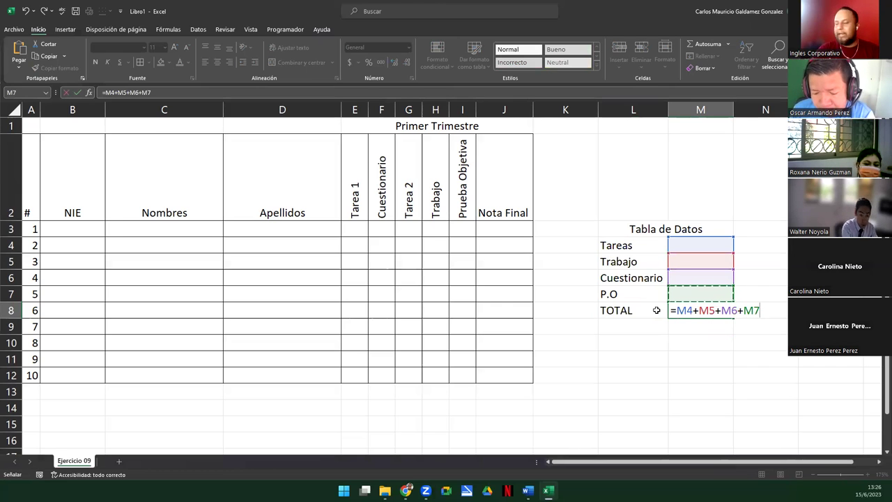
Discard the TOTAL row and give the L3:M7 Tabla de Datos block all borders
{"action": "key", "text": "Escape"}
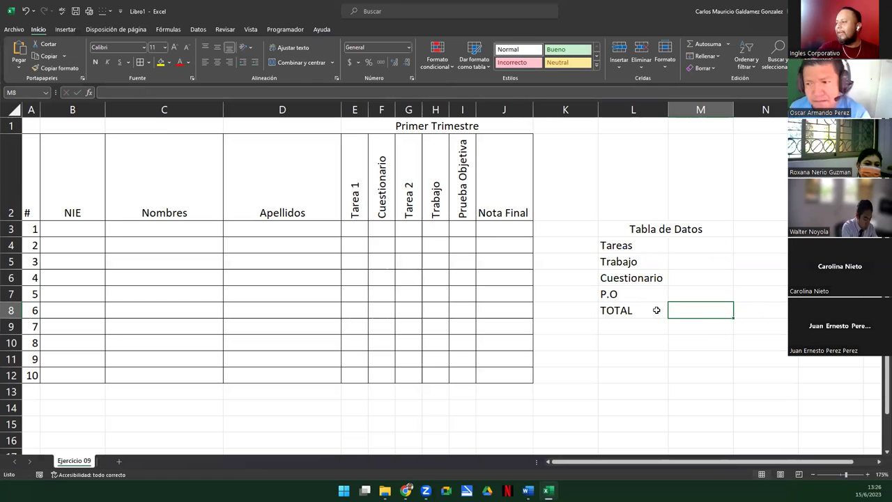
{"action": "left_click", "coordinate": [656, 310]}
{"action": "key", "text": "Delete"}
{"action": "left_click_drag", "start_coordinate": [645, 230], "coordinate": [661, 290]}
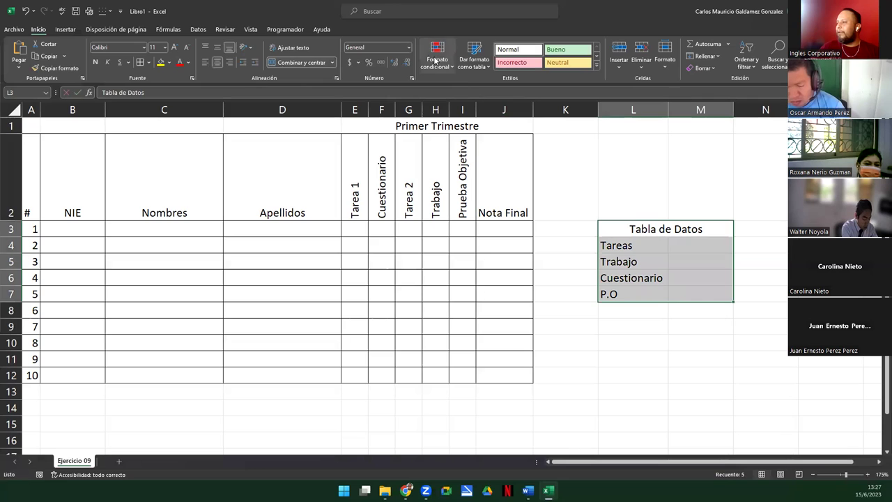
{"action": "left_click", "coordinate": [140, 62]}
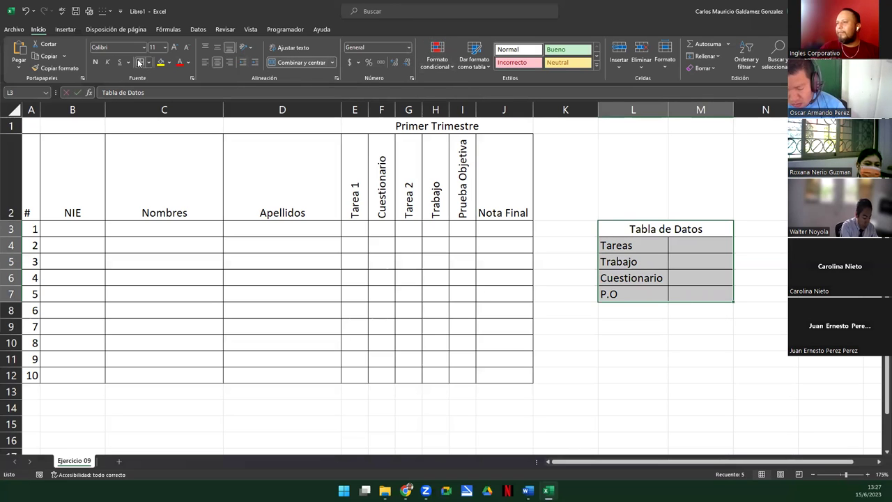
Enter 25% as the P.O weight in cell M7 of the Tabla de Datos
{"action": "left_click", "coordinate": [630, 325]}
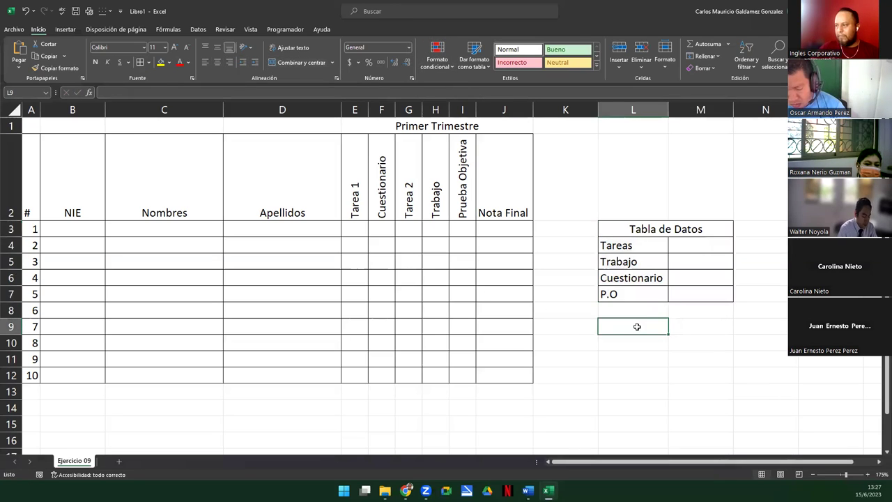
{"action": "left_click", "coordinate": [687, 294]}
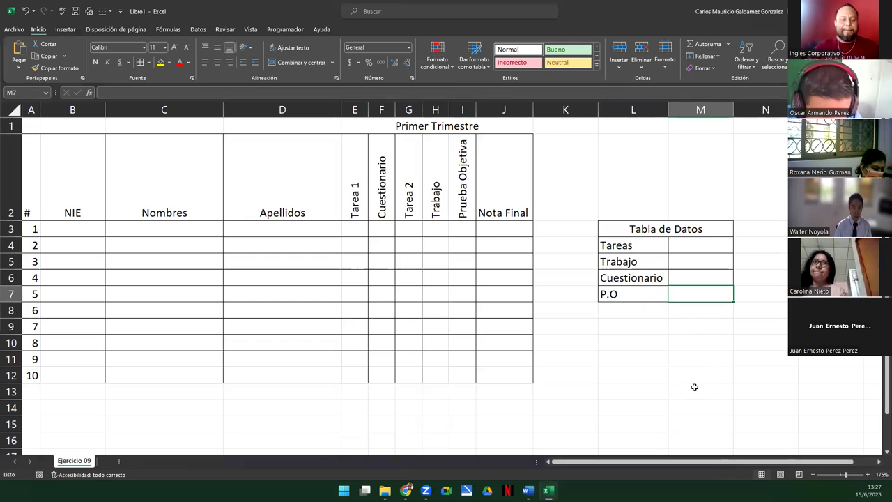
{"action": "type", "text": "25%"}
{"action": "key", "text": "Return"}
{"action": "key", "text": "Up"}
{"action": "key", "text": "Up"}
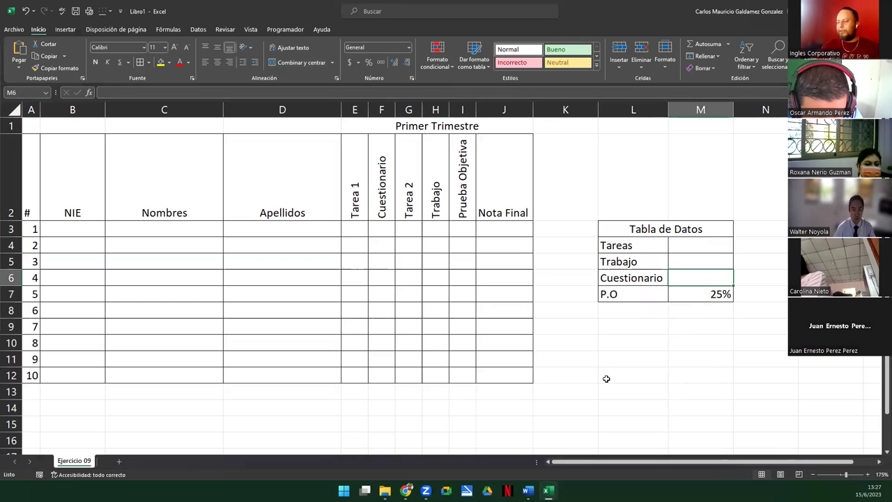
{"action": "left_click", "coordinate": [677, 297]}
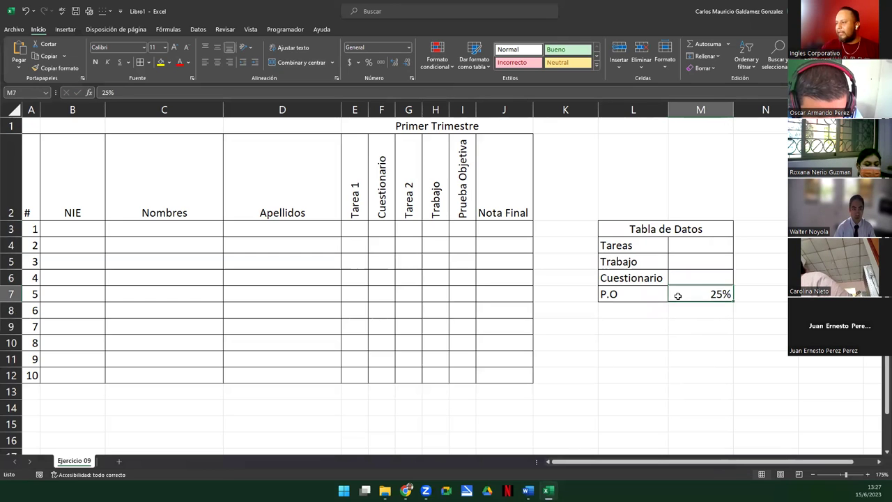
Set the Tareas weight in M4 to 10%
{"action": "left_click", "coordinate": [685, 245]}
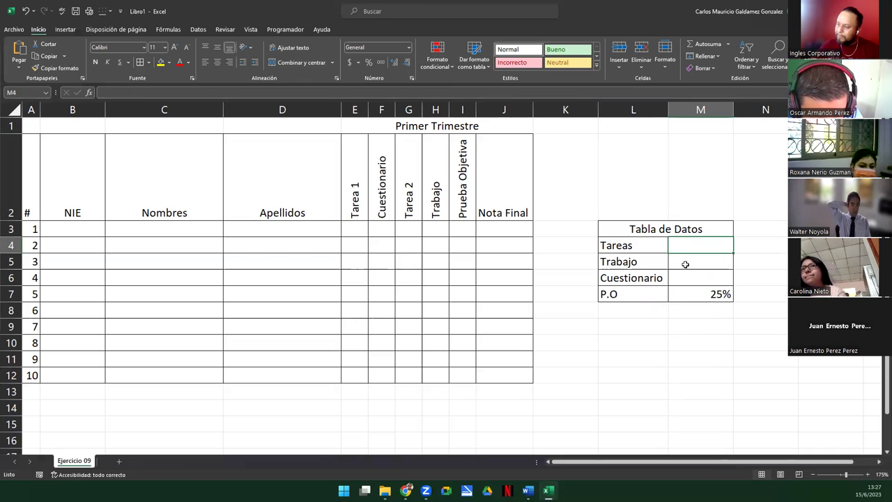
{"action": "type", "text": "10%"}
{"action": "key", "text": "Return"}
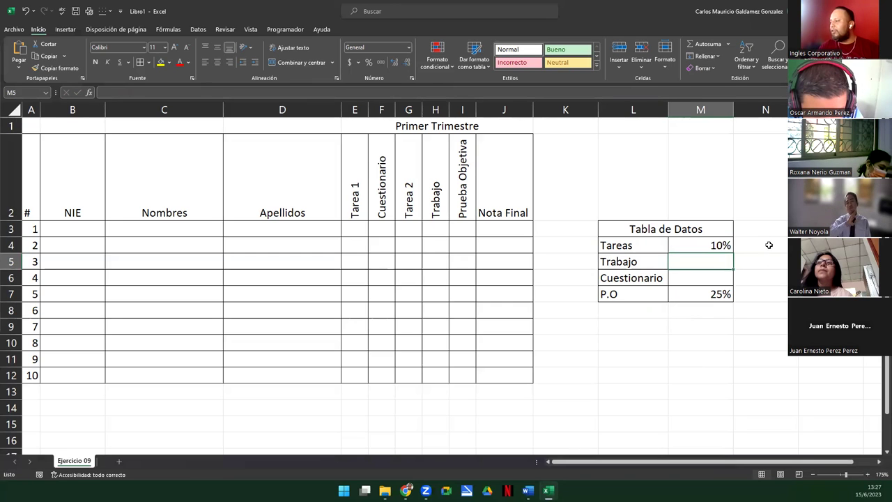
{"action": "left_click", "coordinate": [766, 245]}
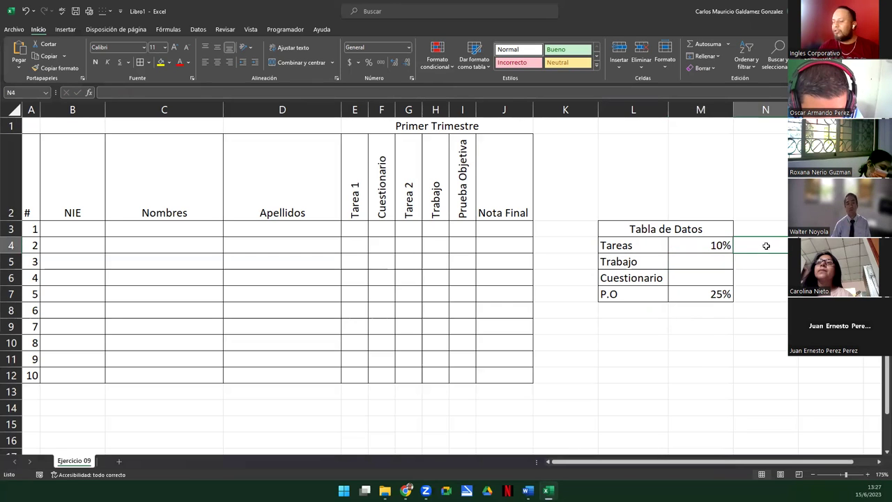
Cancel a stray entry in N7 and label cell N8 TOTAL
{"action": "left_click", "coordinate": [765, 296]}
{"action": "type", "text": "1"}
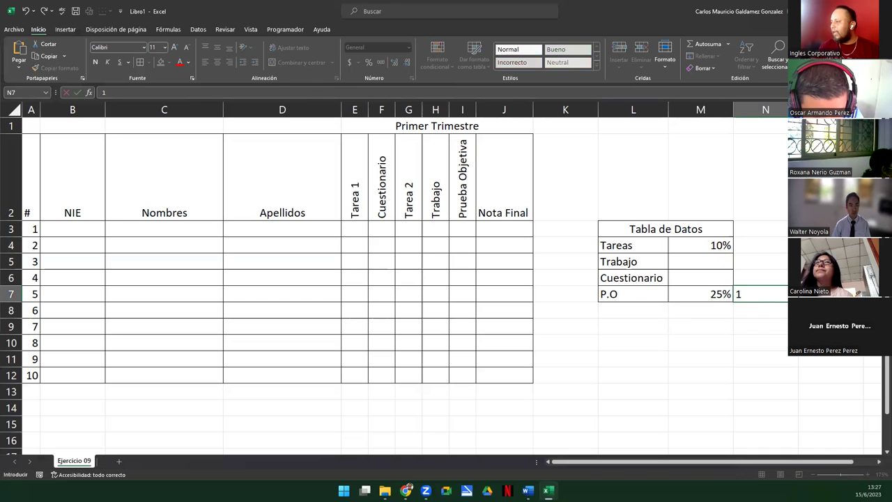
{"action": "key", "text": "Escape"}
{"action": "left_click", "coordinate": [815, 245]}
{"action": "left_click", "coordinate": [771, 309]}
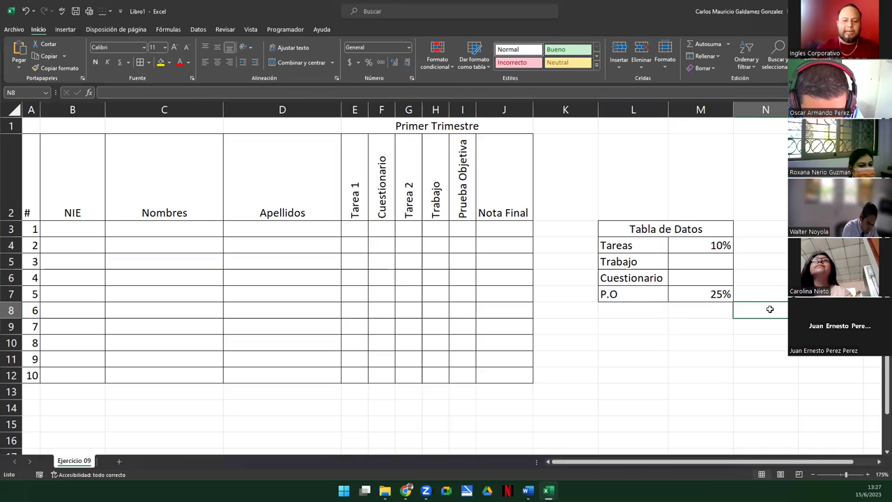
{"action": "type", "text": "TOTAL"}
{"action": "key", "text": "Tab"}
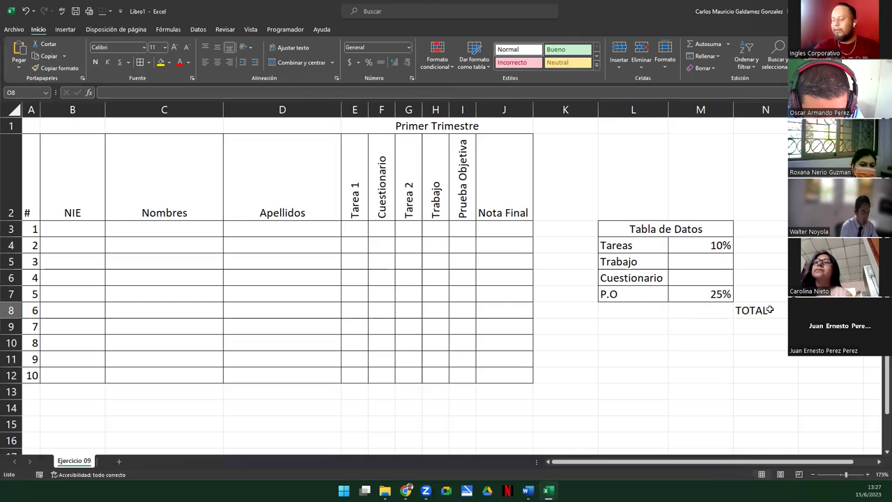
Enter the trial sum formula =O4+O5+O7 in O8
{"action": "type", "text": "="}
{"action": "key", "text": "Up"}
{"action": "type", "text": "+"}
{"action": "key", "text": "Up"}
{"action": "key", "text": "Up"}
{"action": "type", "text": "+"}
{"action": "key", "text": "Up"}
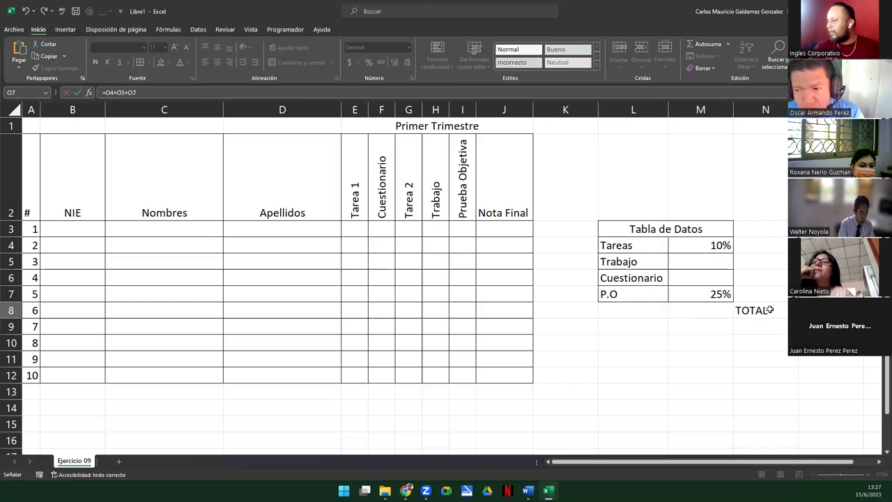
{"action": "key", "text": "Return"}
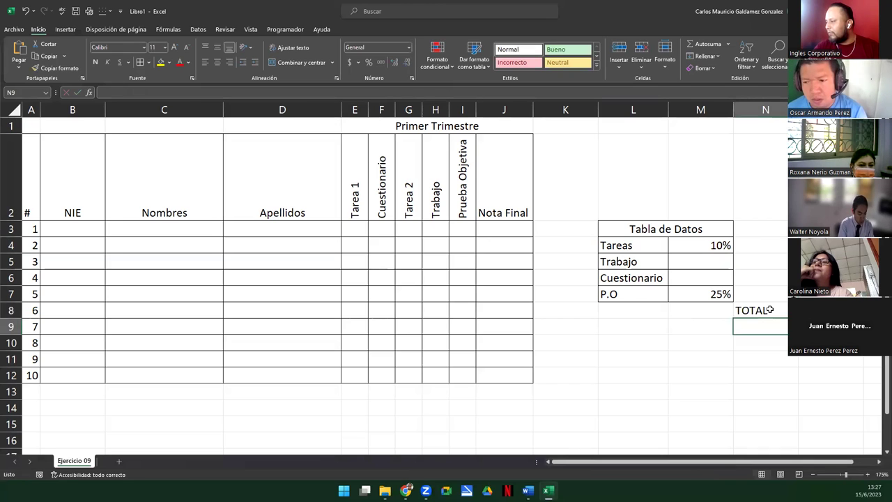
Enter the weight-times-score formula =M4*N4 in O4
{"action": "key", "text": "Up"}
{"action": "key", "text": "Up"}
{"action": "key", "text": "Up"}
{"action": "key", "text": "Up"}
{"action": "key", "text": "Up"}
{"action": "type", "text": "="}
{"action": "key", "text": "Left"}
{"action": "key", "text": "Left"}
{"action": "type", "text": "*"}
{"action": "key", "text": "Left"}
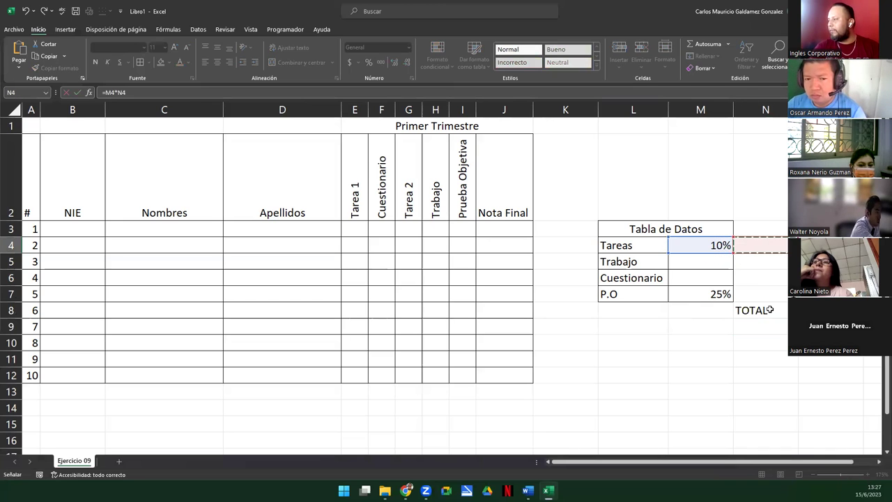
{"action": "key", "text": "Return"}
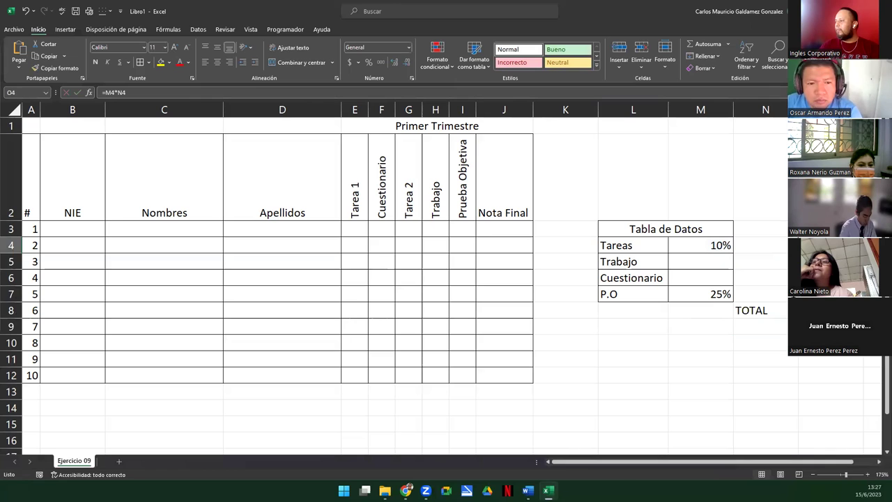
Apply Percent Style to O4:O8 and select O4:O7 to check their sum
{"action": "key", "text": "shift+Down"}
{"action": "key", "text": "shift+Down"}
{"action": "key", "text": "shift+Down"}
{"action": "key", "text": "shift+Down"}
{"action": "left_click", "coordinate": [359, 63]}
{"action": "left_click", "coordinate": [369, 64]}
{"action": "left_click", "coordinate": [830, 245]}
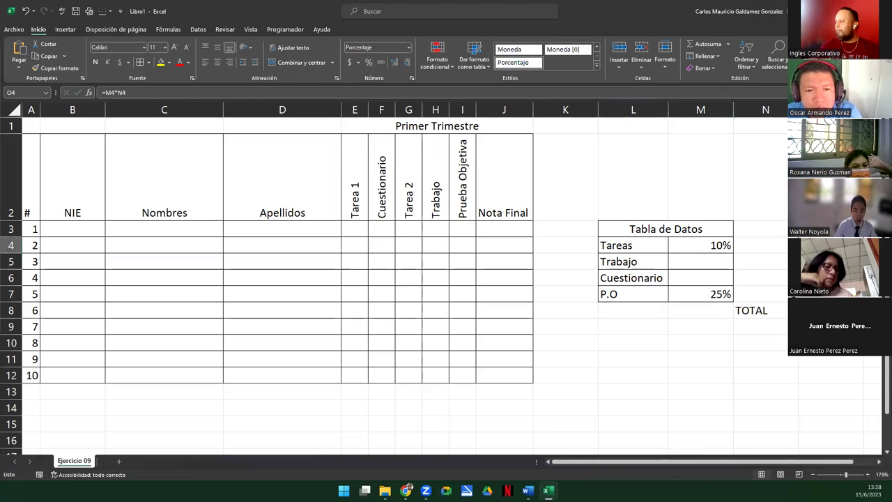
{"action": "key", "text": "shift+Down"}
{"action": "key", "text": "shift+Down"}
{"action": "key", "text": "shift+Down"}
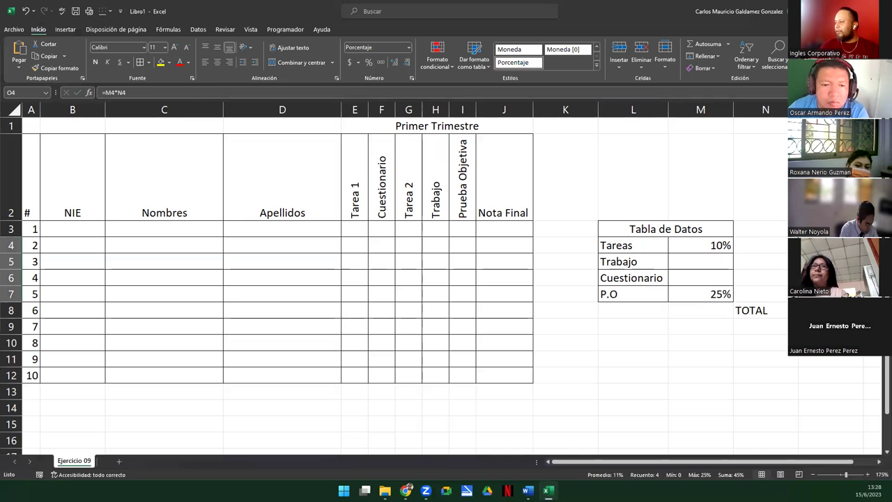
{"action": "left_click", "coordinate": [700, 264]}
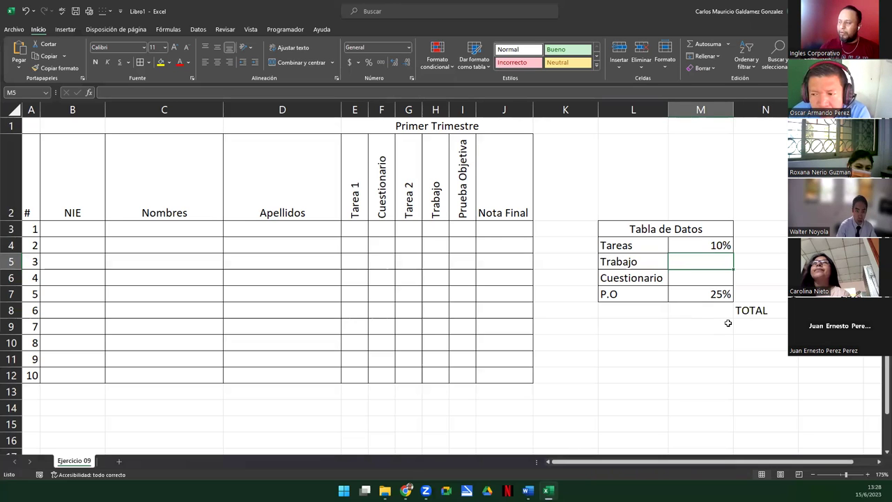
Put 1 in N6 and set the Trabajo weight in M5 to 15%
{"action": "left_click", "coordinate": [766, 260]}
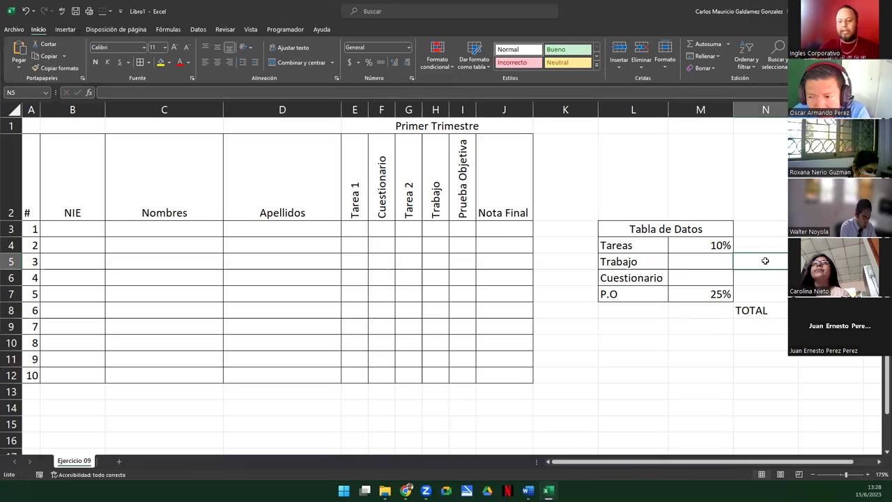
{"action": "left_click", "coordinate": [765, 273]}
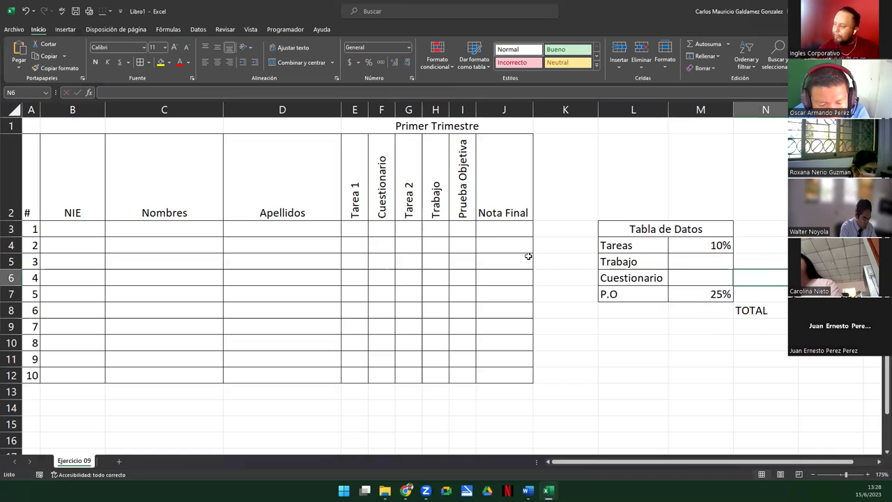
{"action": "type", "text": "1"}
{"action": "key", "text": "Return"}
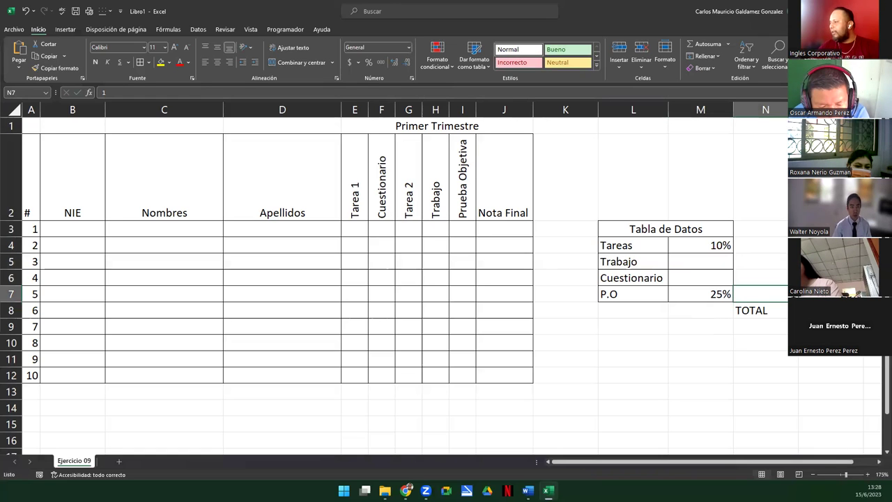
{"action": "left_click", "coordinate": [691, 262]}
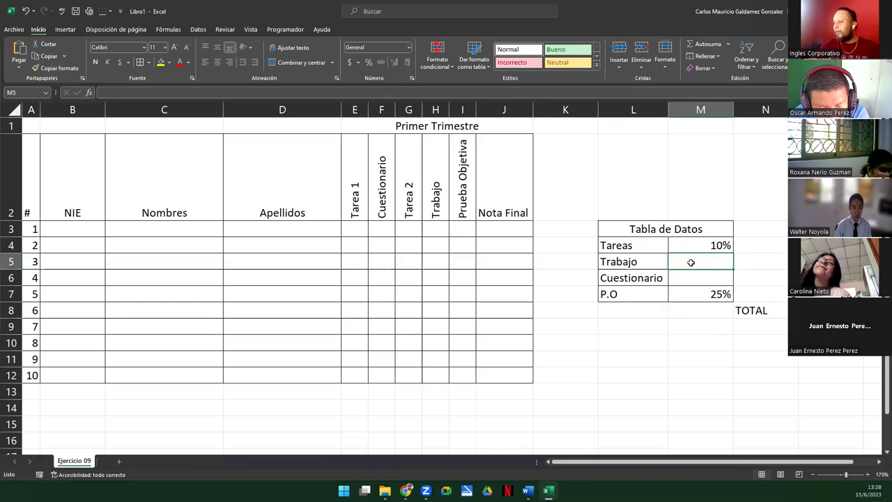
{"action": "type", "text": "15"}
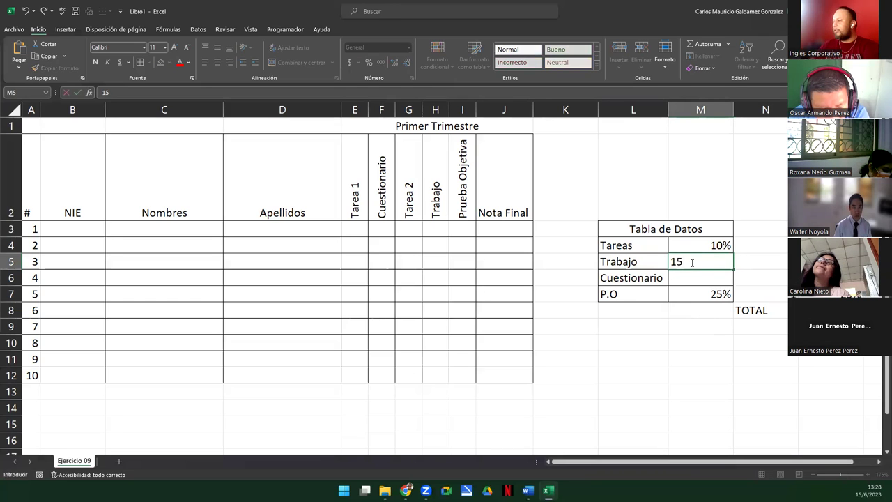
{"action": "key", "text": "Return"}
{"action": "left_click", "coordinate": [696, 263]}
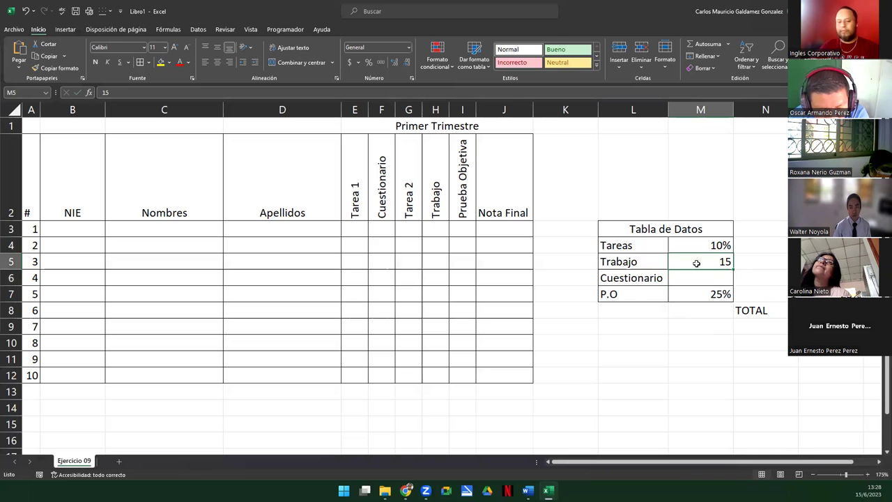
{"action": "double_click", "coordinate": [696, 263]}
{"action": "type", "text": "%"}
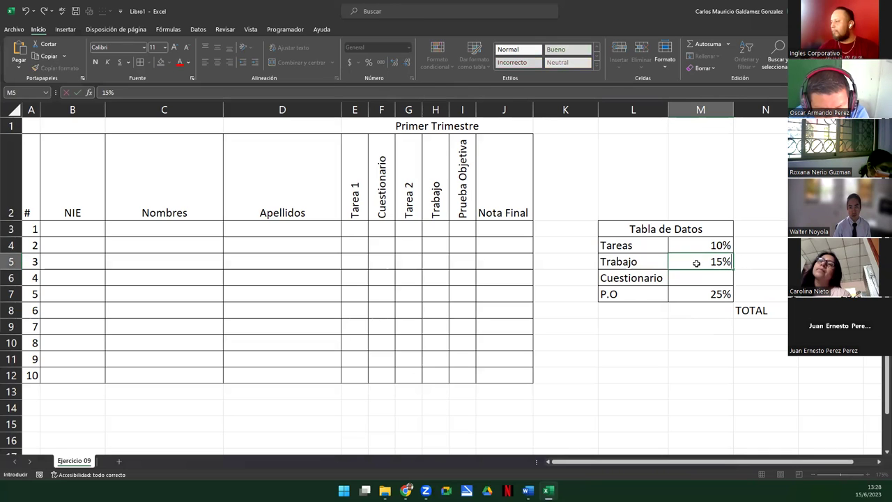
{"action": "key", "text": "Tab"}
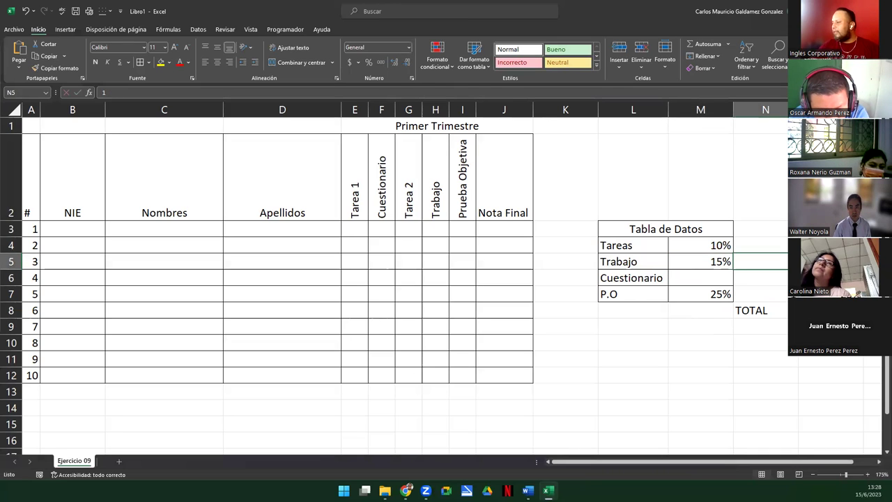
Change the weights to Tareas 15%, Trabajo 20% and P.O 30%
{"action": "left_click", "coordinate": [687, 278]}
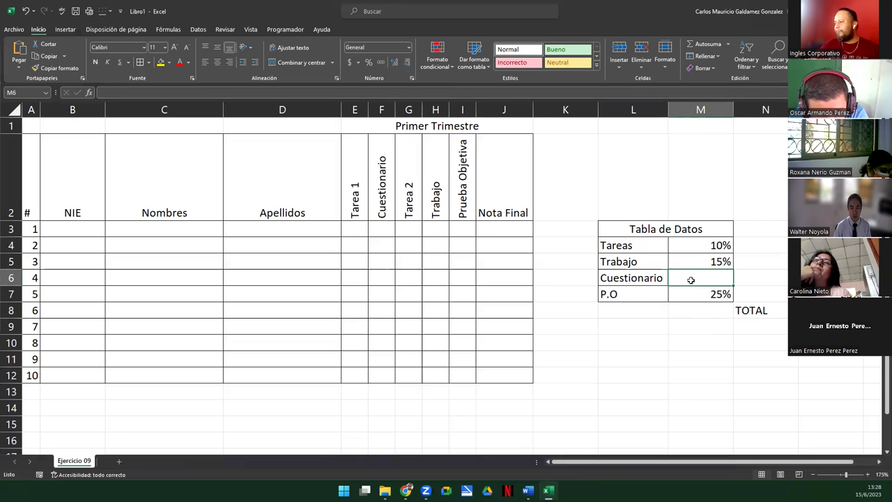
{"action": "left_click", "coordinate": [691, 247]}
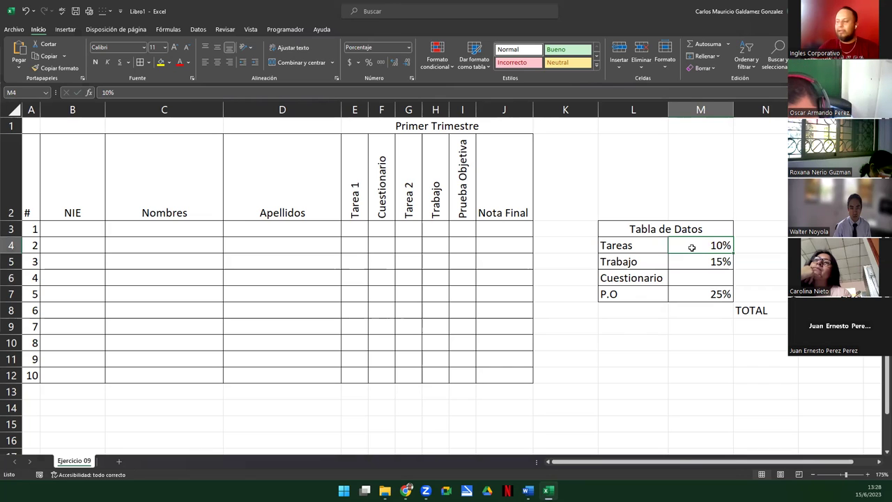
{"action": "type", "text": "1"}
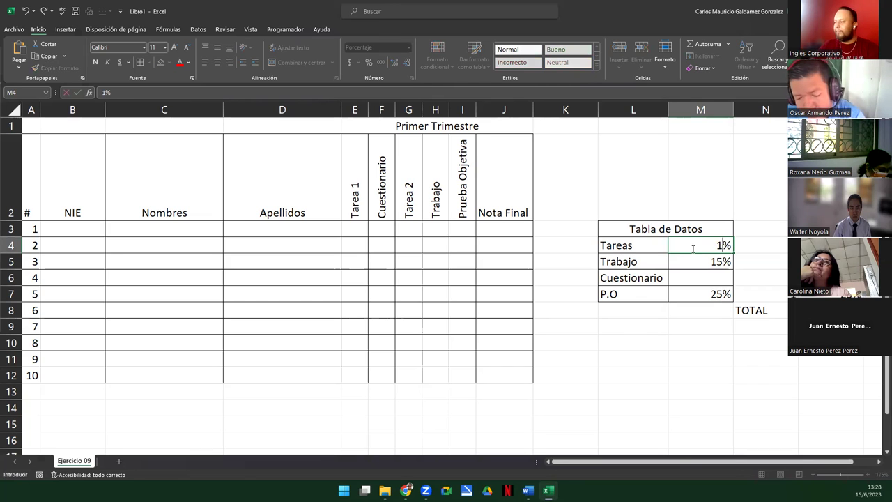
{"action": "type", "text": "5"}
{"action": "key", "text": "Return"}
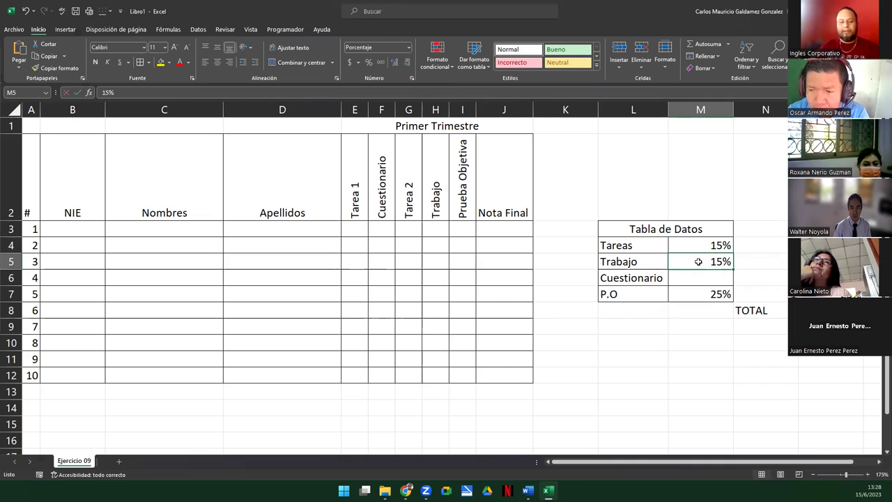
{"action": "type", "text": "20"}
{"action": "key", "text": "Return"}
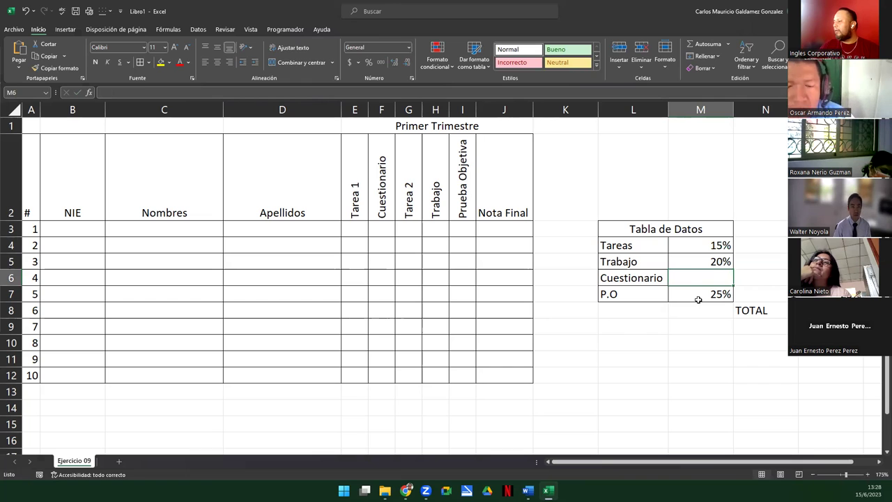
{"action": "left_click", "coordinate": [697, 298]}
{"action": "type", "text": "30"}
{"action": "key", "text": "Return"}
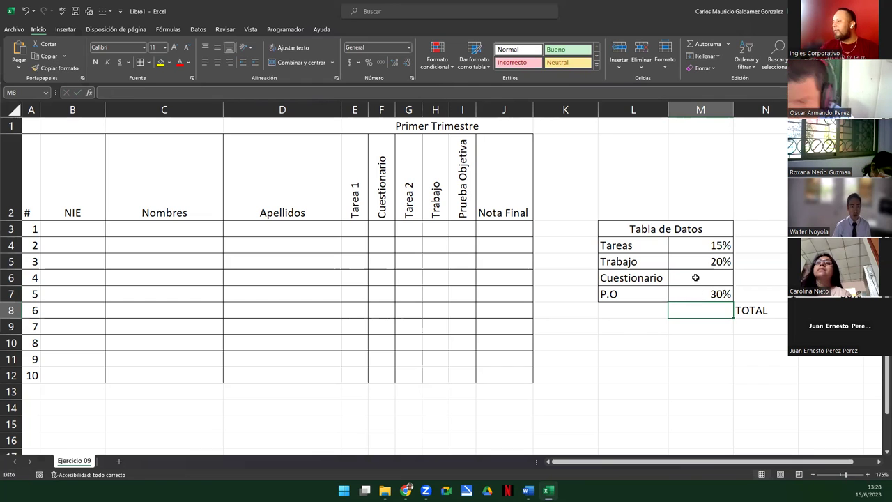
Enter 20% as the Cuestionario weight in M6
{"action": "left_click", "coordinate": [695, 277]}
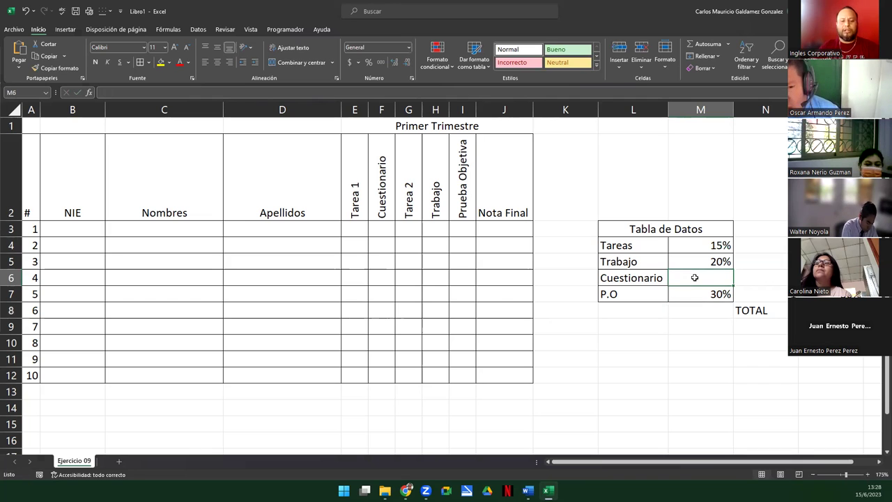
{"action": "type", "text": "20"}
{"action": "key", "text": "Return"}
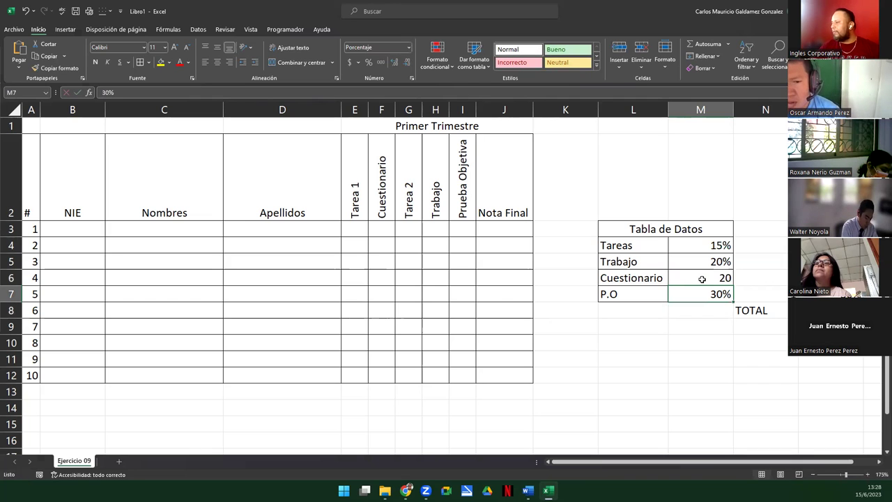
{"action": "left_click", "coordinate": [702, 279]}
{"action": "type", "text": "20%"}
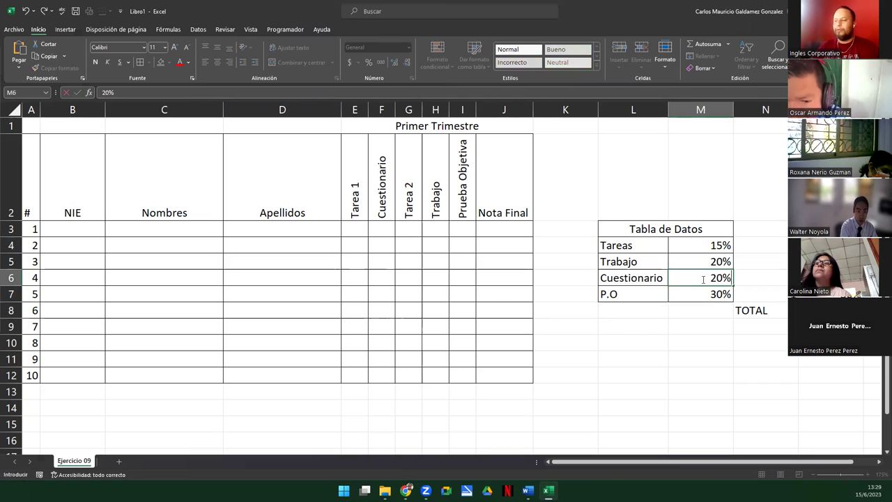
{"action": "key", "text": "Return"}
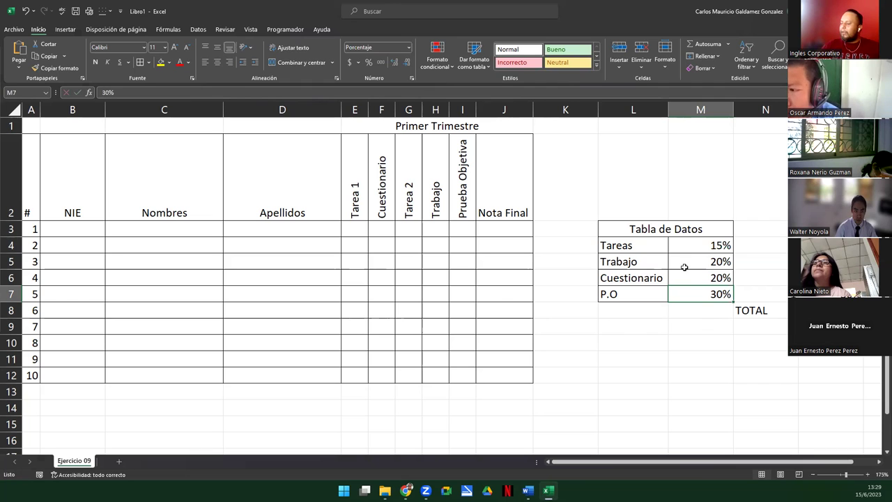
Select M4:M7 and each category's weight to review the 15%, 20%, 20% and 30% values
{"action": "left_click_drag", "start_coordinate": [680, 245], "coordinate": [697, 294]}
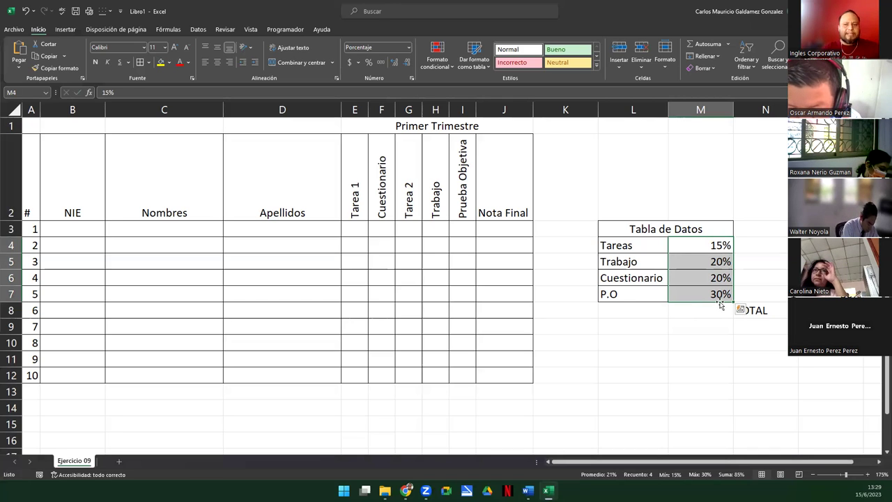
{"action": "left_click", "coordinate": [652, 247]}
{"action": "left_click", "coordinate": [689, 247]}
{"action": "left_click", "coordinate": [652, 262]}
{"action": "left_click", "coordinate": [693, 260]}
{"action": "left_click", "coordinate": [641, 278]}
{"action": "left_click", "coordinate": [686, 278]}
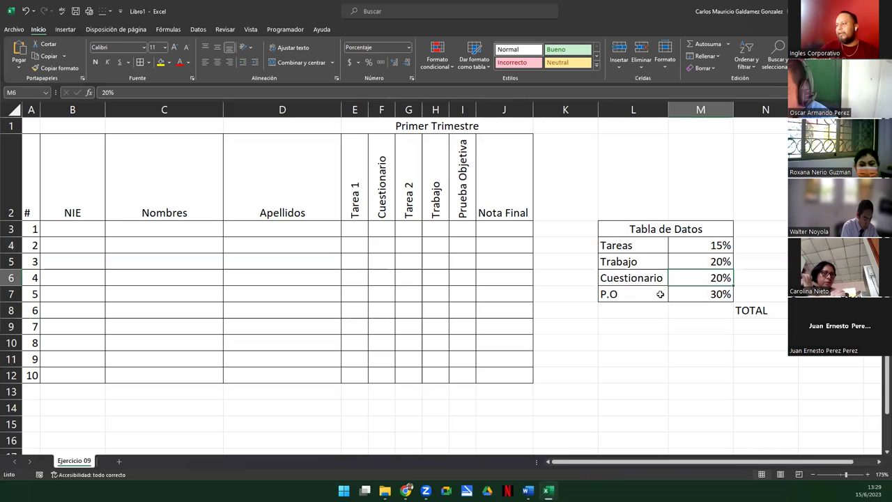
{"action": "left_click", "coordinate": [650, 292]}
{"action": "left_click", "coordinate": [686, 291]}
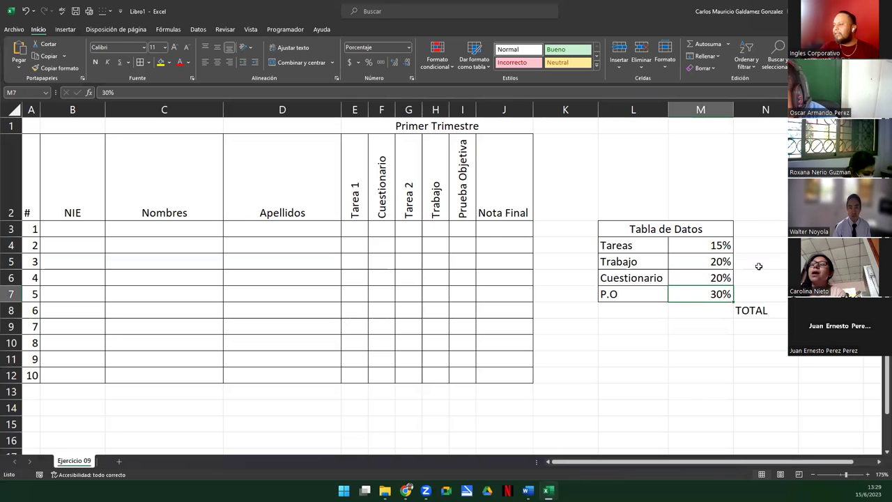
Clear cells N4:N8, removing the TOTAL label
{"action": "left_click_drag", "start_coordinate": [758, 247], "coordinate": [809, 310]}
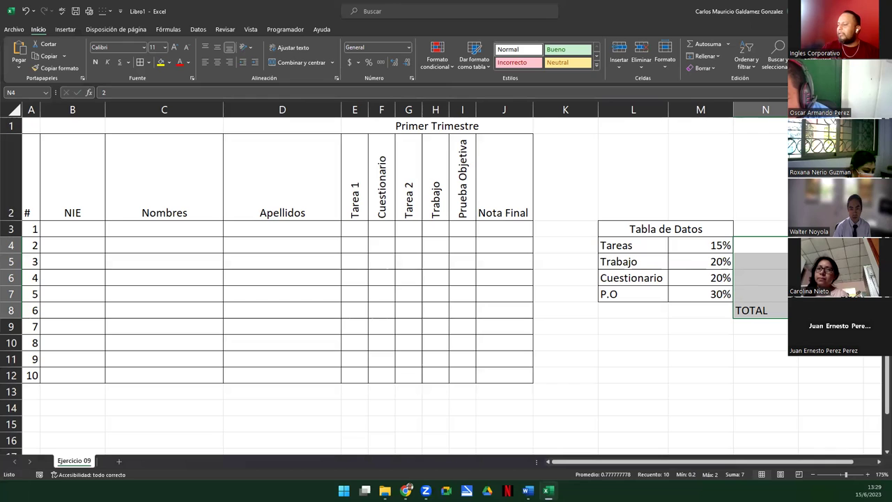
{"action": "left_click_drag", "start_coordinate": [775, 241], "coordinate": [760, 311]}
{"action": "key", "text": "Delete"}
Enter the first two NIE codes in B3:B4 and fill the series down to B12 (19890–19899)
{"action": "left_click", "coordinate": [634, 333]}
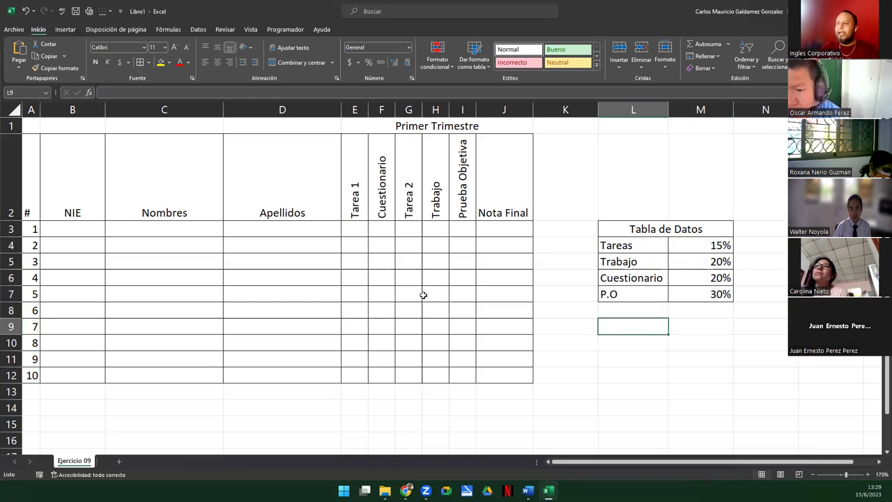
{"action": "left_click", "coordinate": [79, 231]}
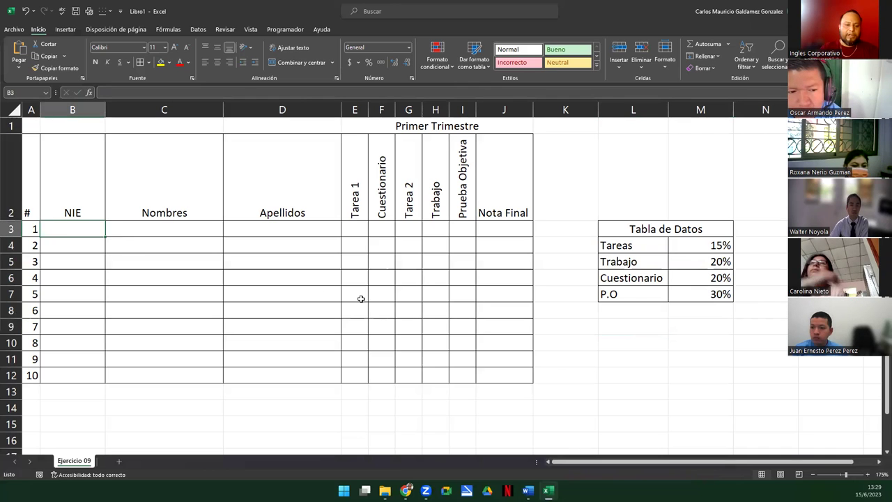
{"action": "type", "text": "1"}
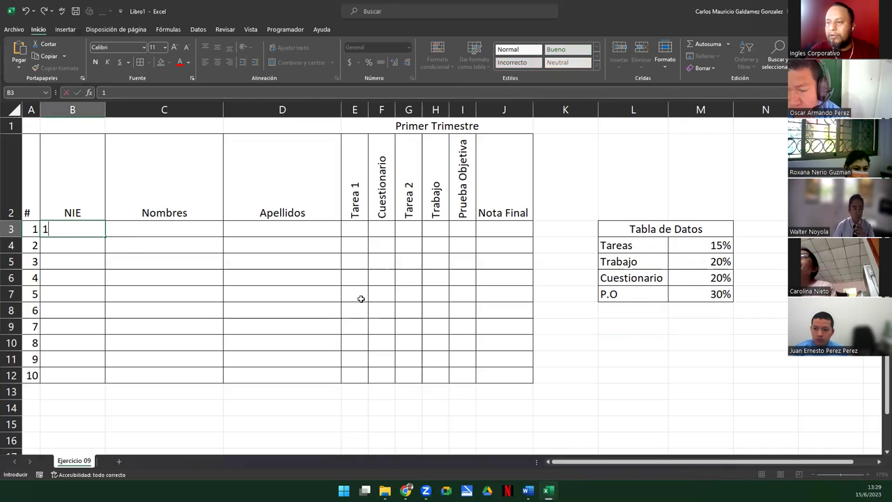
{"action": "type", "text": "9890"}
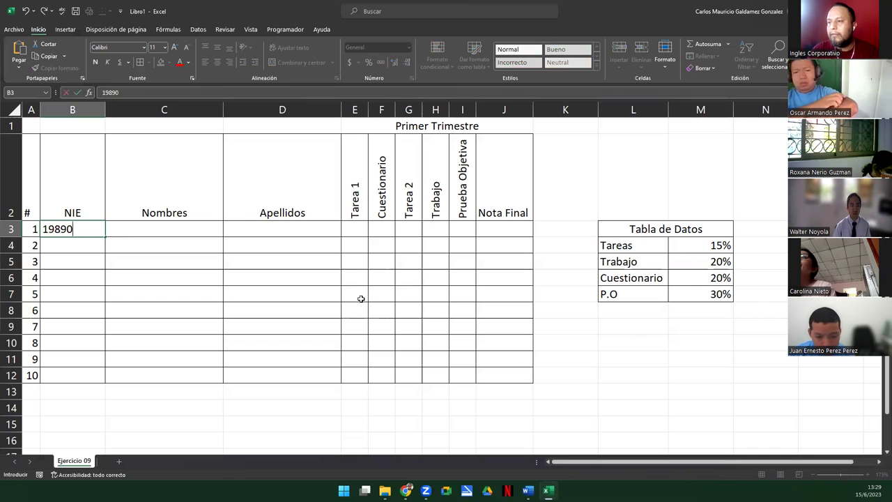
{"action": "key", "text": "Return"}
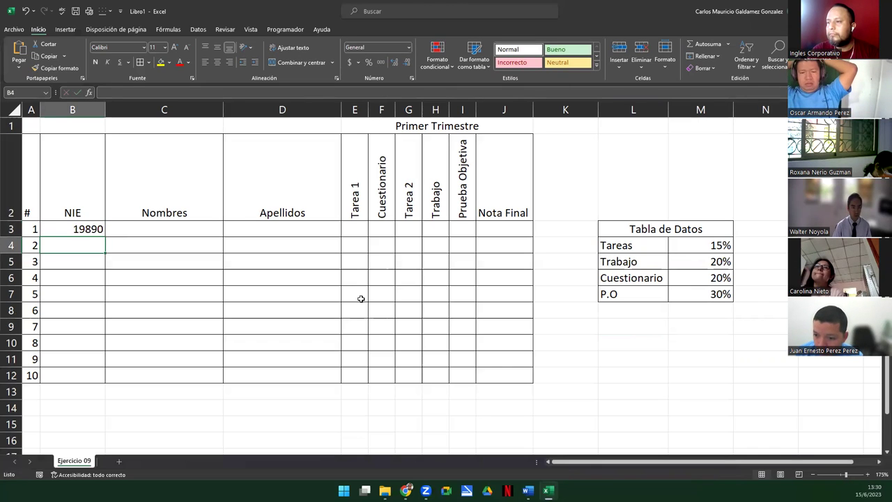
{"action": "type", "text": "1"}
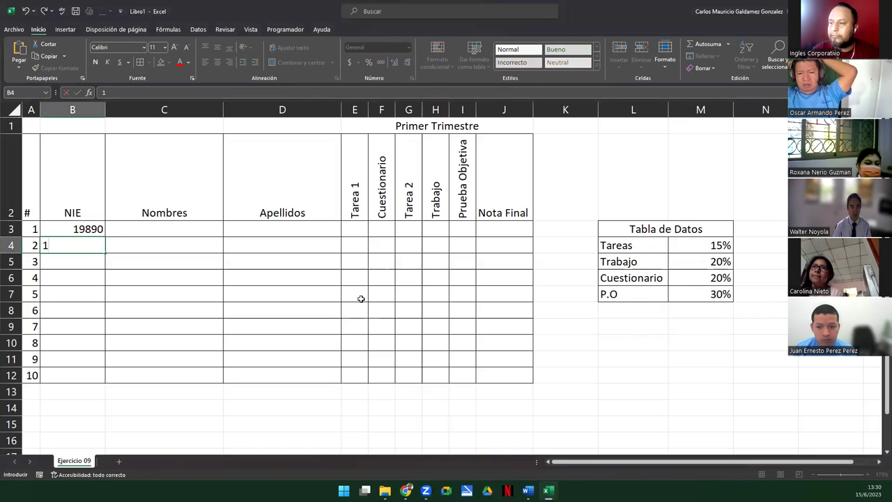
{"action": "type", "text": "9891"}
{"action": "key", "text": "Return"}
{"action": "key", "text": "Up"}
{"action": "key", "text": "Up"}
{"action": "key", "text": "shift+Down"}
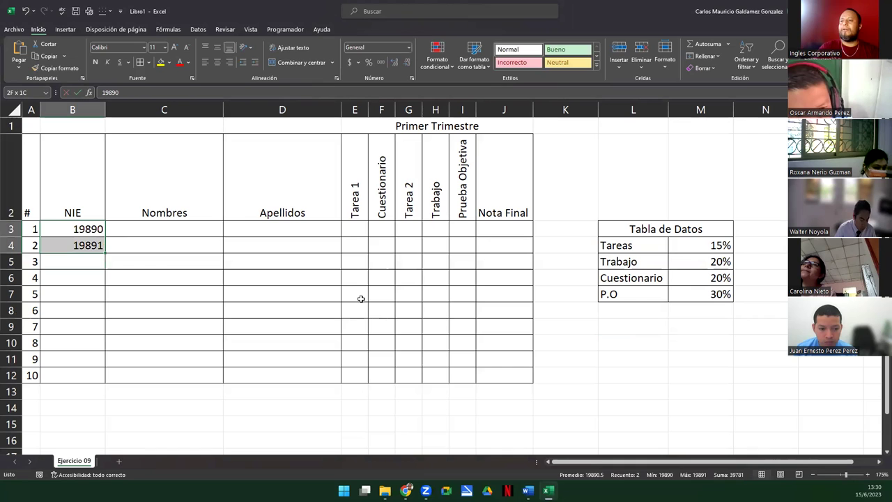
{"action": "left_click_drag", "start_coordinate": [105, 253], "coordinate": [112, 380]}
{"action": "left_click", "coordinate": [168, 230]}
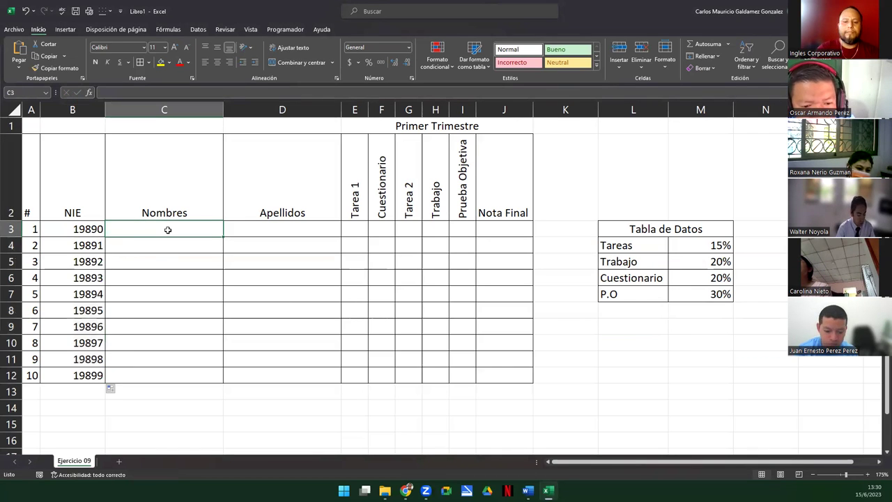
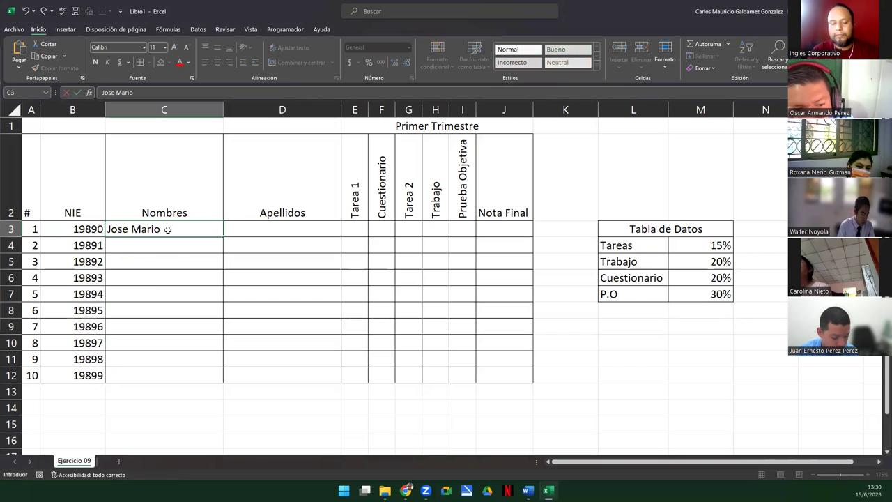
Type the first names of the first five students into C3:C7, fixing a typo
{"action": "key", "text": "Return"}
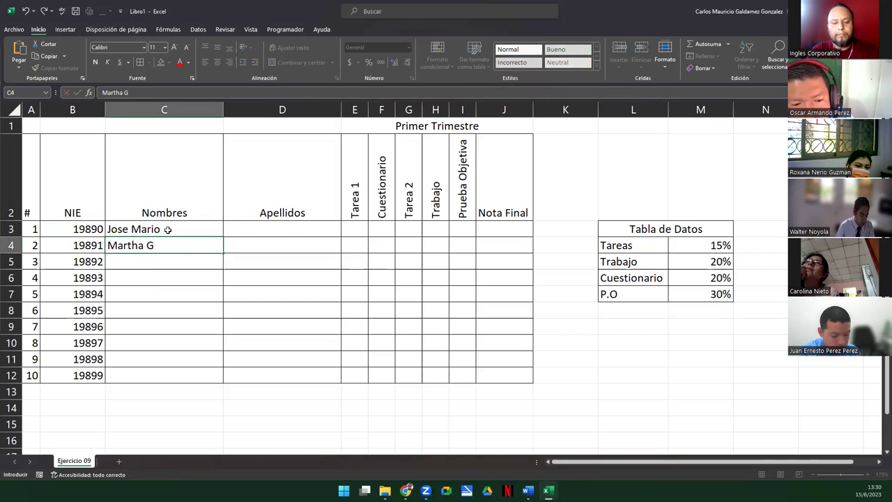
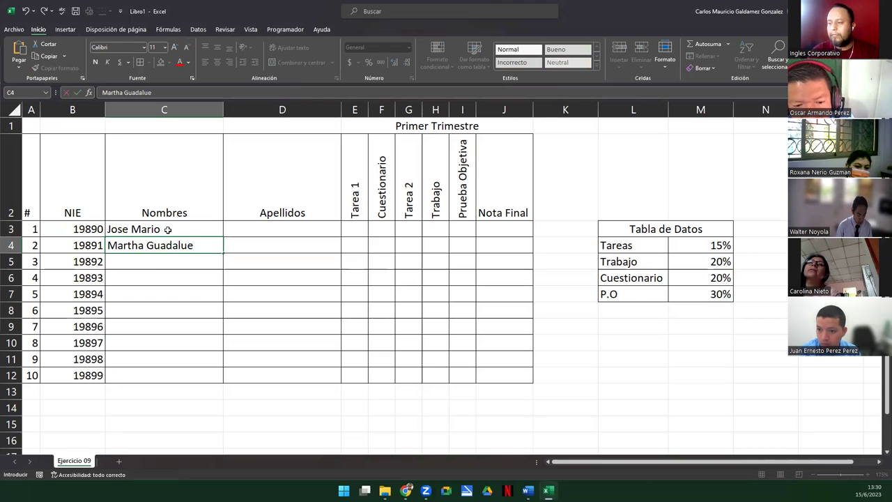
{"action": "key", "text": "Return"}
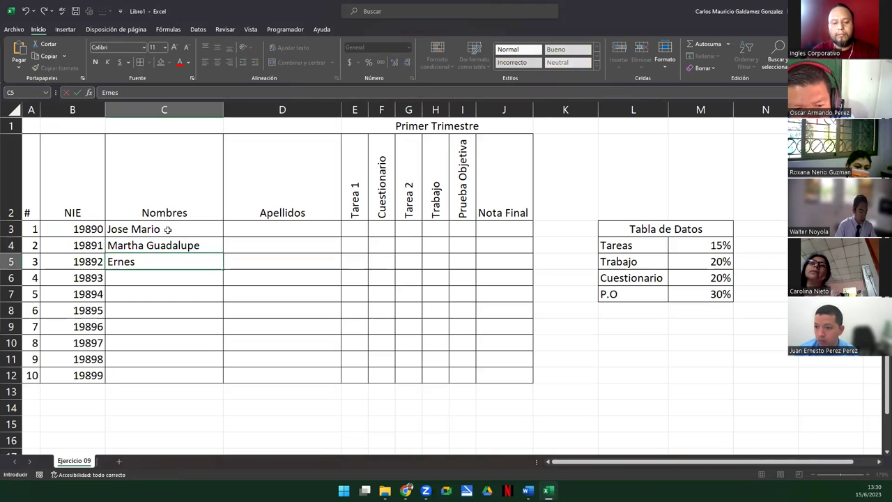
{"action": "key", "text": "Return"}
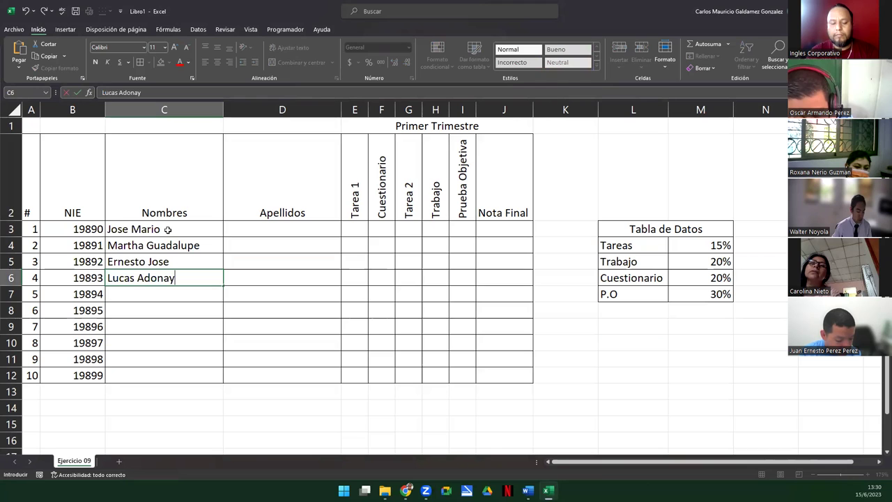
{"action": "key", "text": "Return"}
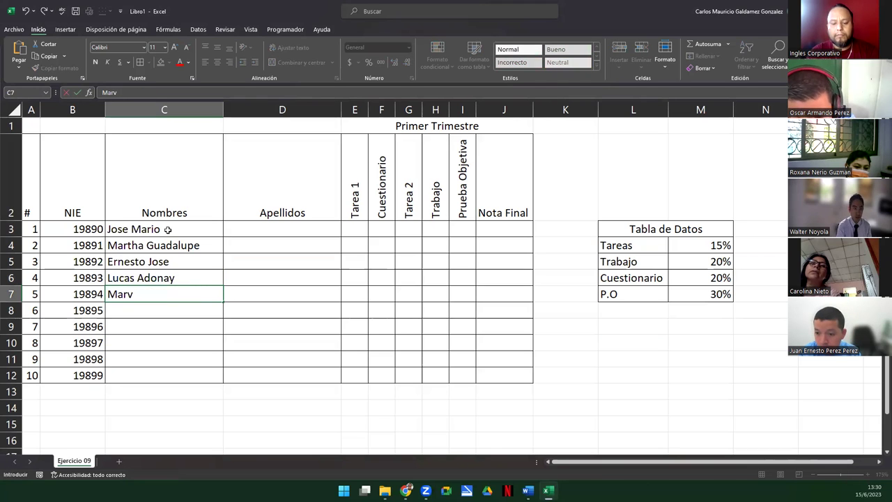
{"action": "key", "text": "Return"}
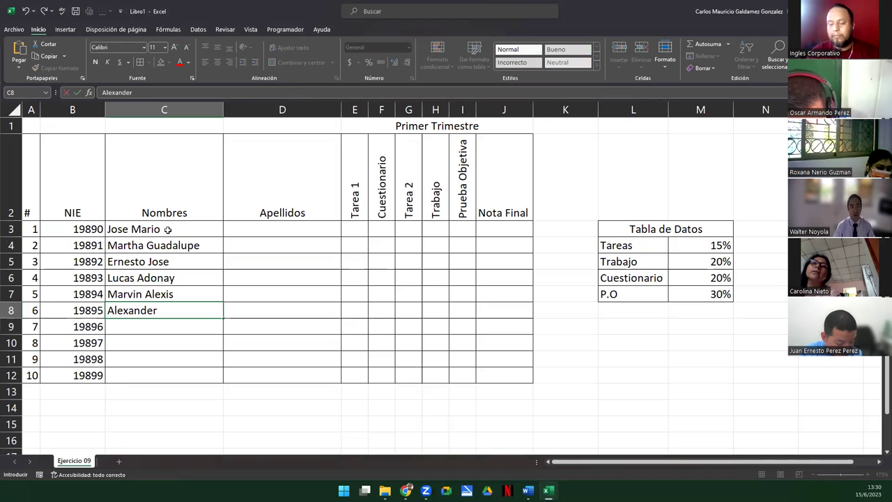
Type the first names of the remaining five students into C8:C12, correcting misspellings
{"action": "key", "text": "Return"}
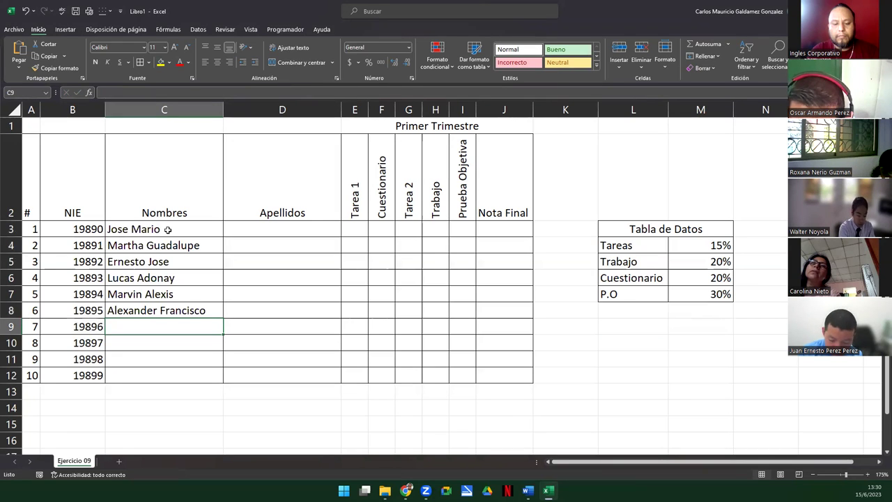
{"action": "key", "text": "Return"}
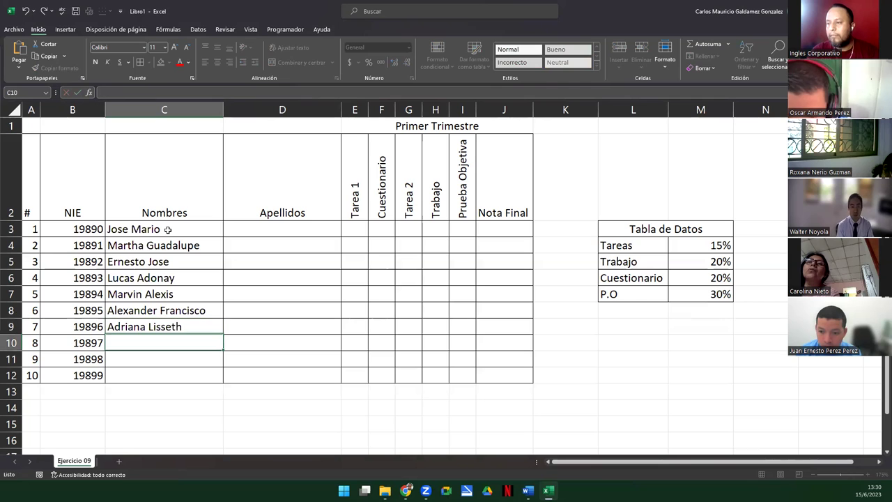
{"action": "type", "text": "Ca"}
{"action": "key", "text": "BackSpace"}
{"action": "key", "text": "BackSpace"}
{"action": "type", "text": "Ketr"}
{"action": "key", "text": "BackSpace"}
{"action": "key", "text": "BackSpace"}
{"action": "key", "text": "BackSpace"}
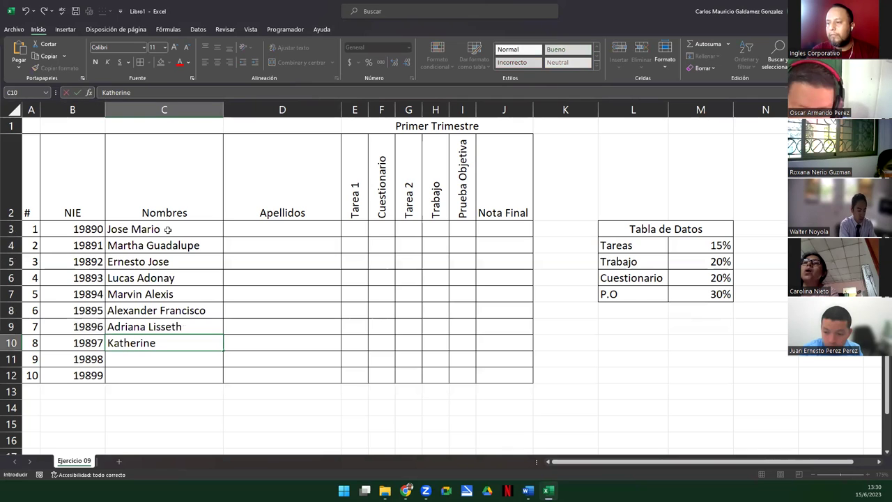
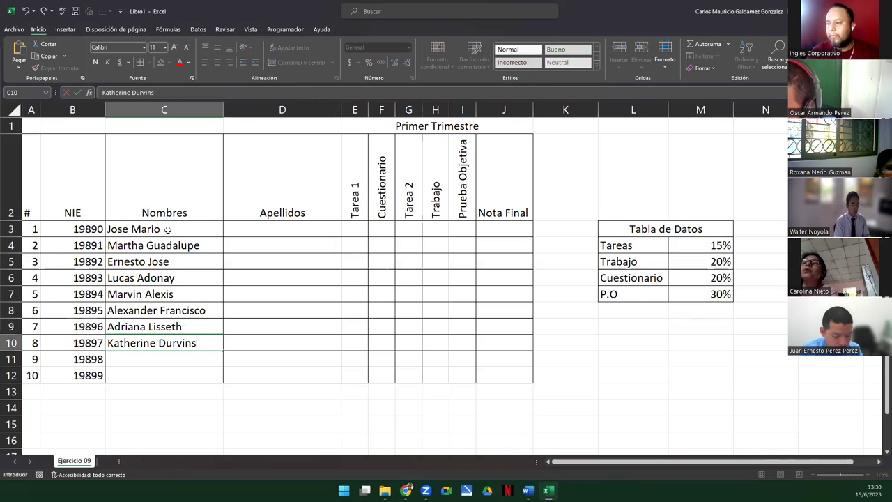
{"action": "key", "text": "Return"}
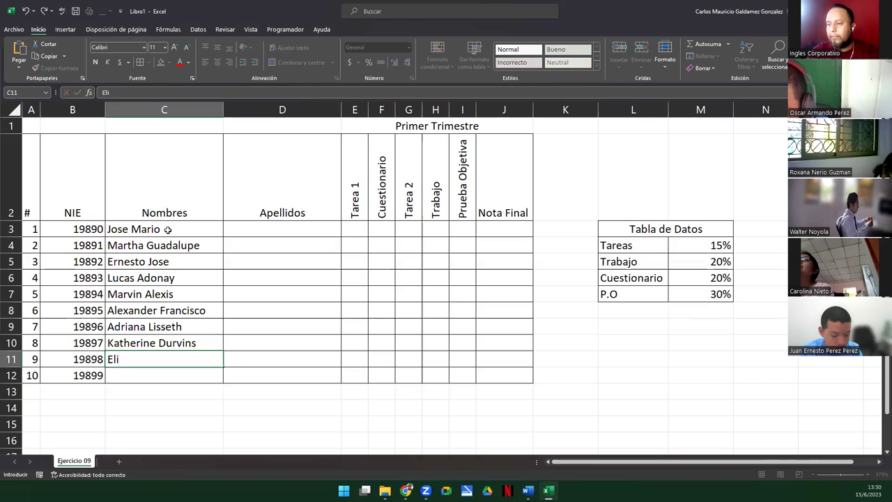
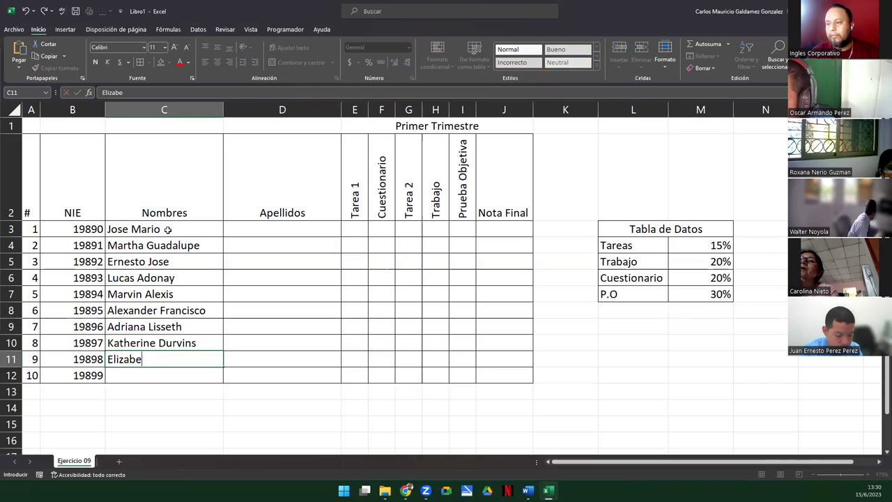
{"action": "key", "text": "Return"}
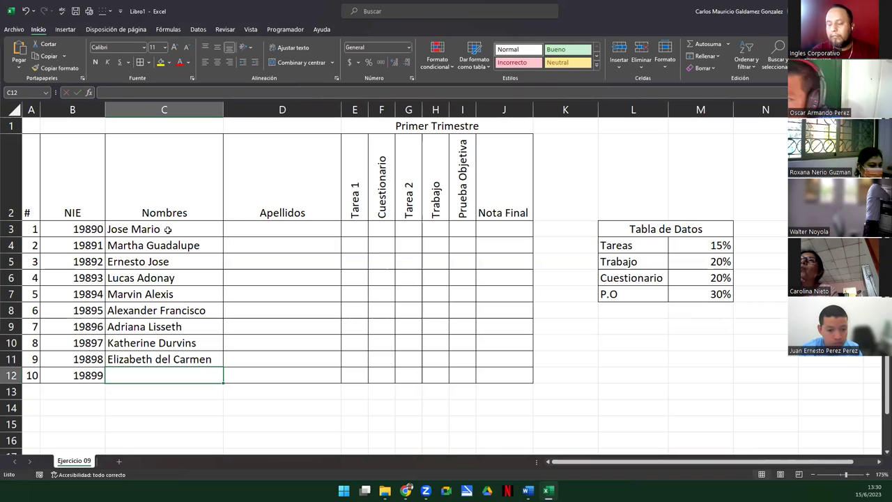
{"action": "key", "text": "Tab"}
{"action": "key", "text": "Up"}
{"action": "key", "text": "Up"}
{"action": "key", "text": "Up"}
{"action": "key", "text": "Up"}
{"action": "key", "text": "Up"}
{"action": "key", "text": "Up"}
{"action": "key", "text": "Up"}
{"action": "key", "text": "Up"}
{"action": "key", "text": "Up"}
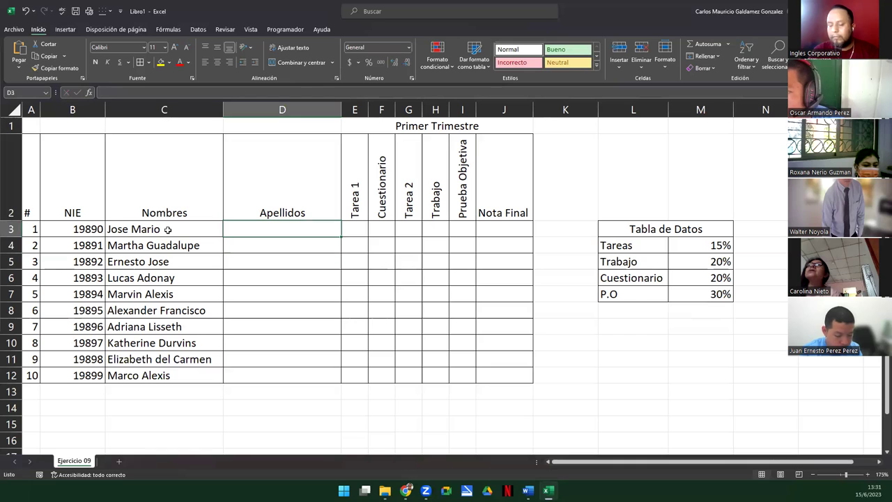
Enter surnames for the first four students in the Apellidos column, D3:D6
{"action": "key", "text": "Return"}
{"action": "key", "text": "Return"}
{"action": "key", "text": "Return"}
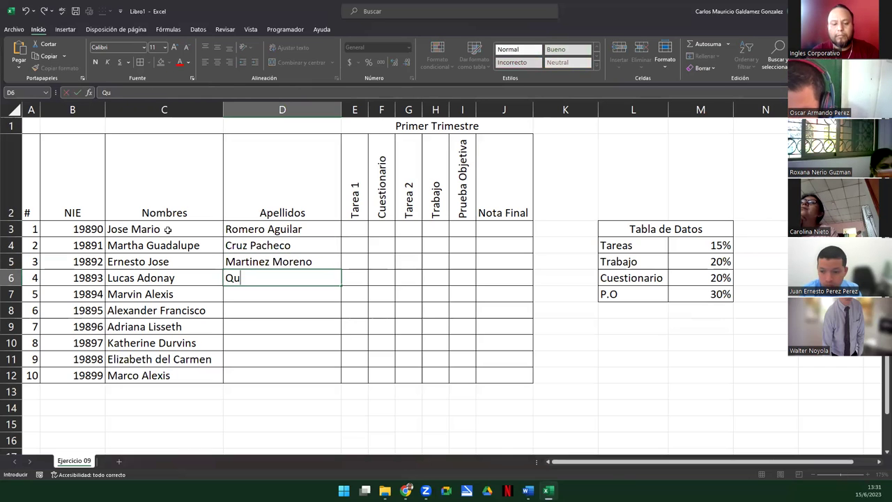
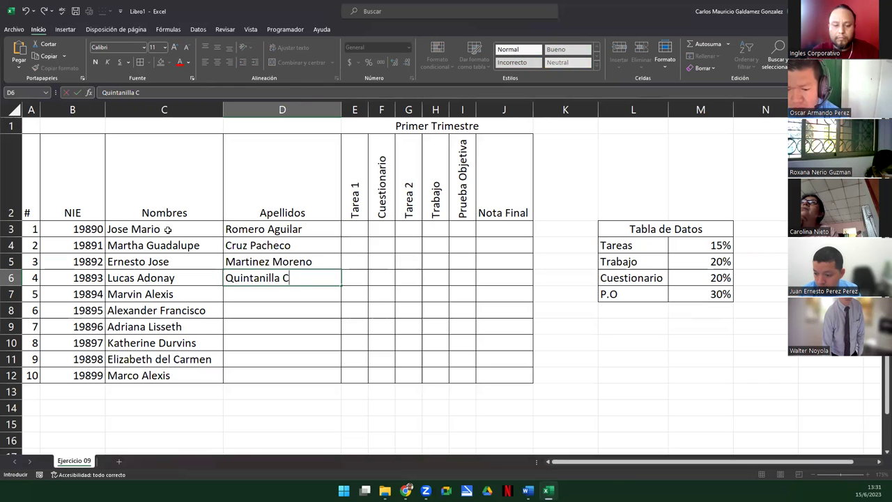
{"action": "key", "text": "Return"}
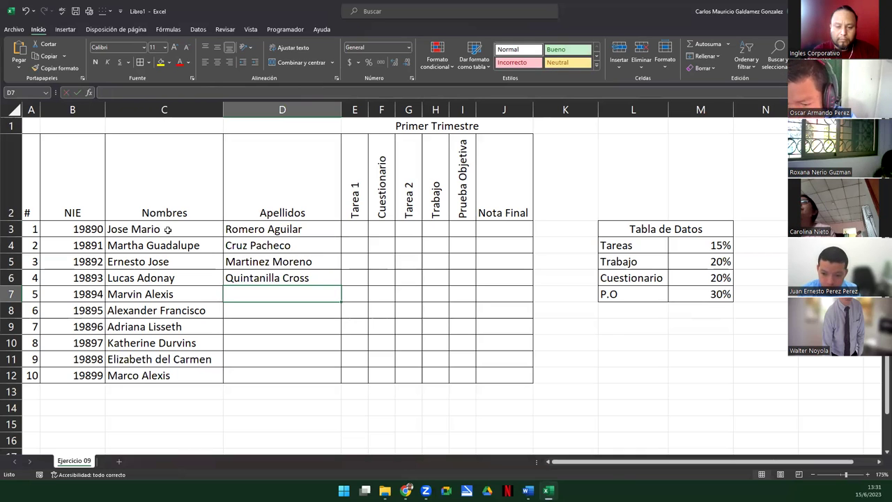
Enter surnames for the remaining six students in D7:D12, fixing a typo
{"action": "left_click", "coordinate": [167, 231], "text": "shift"}
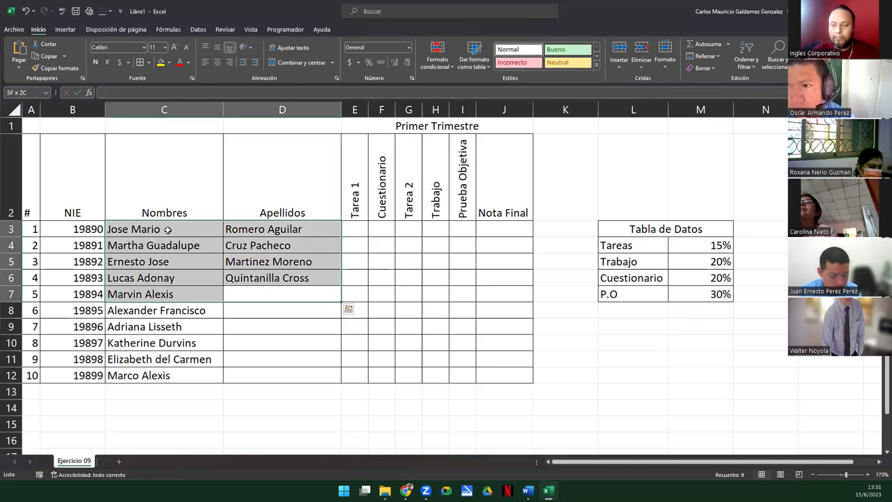
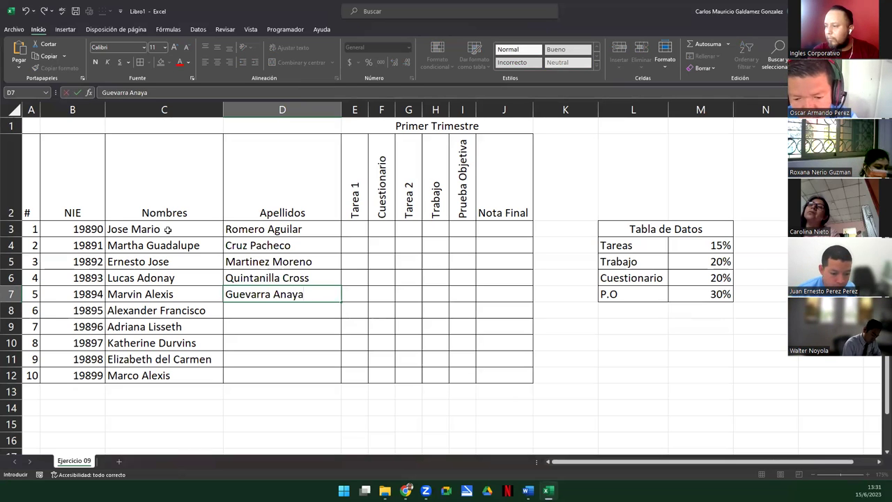
{"action": "key", "text": "Return"}
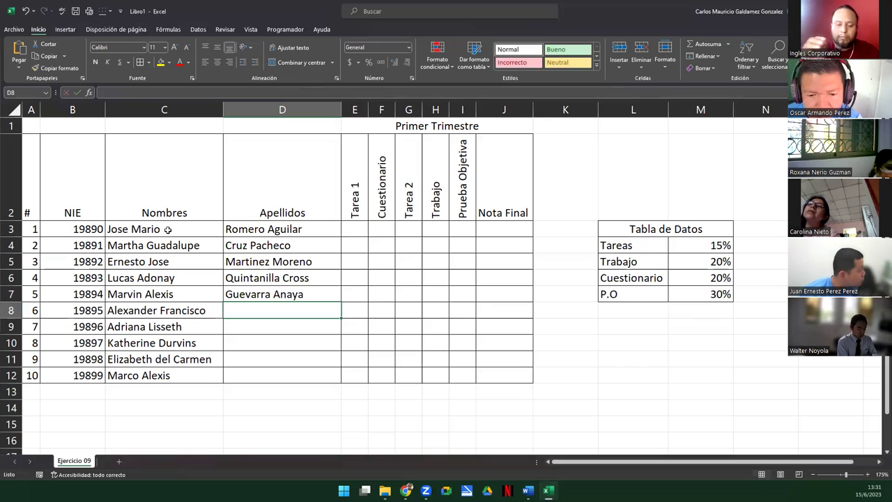
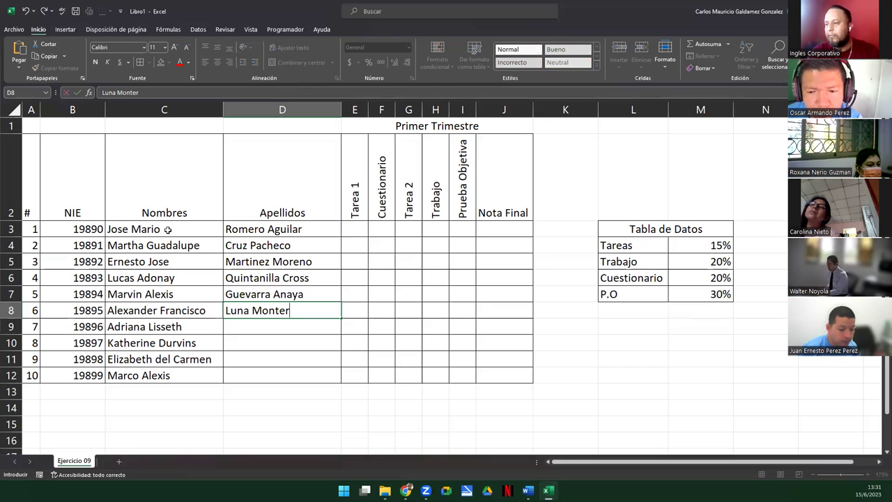
{"action": "key", "text": "Return"}
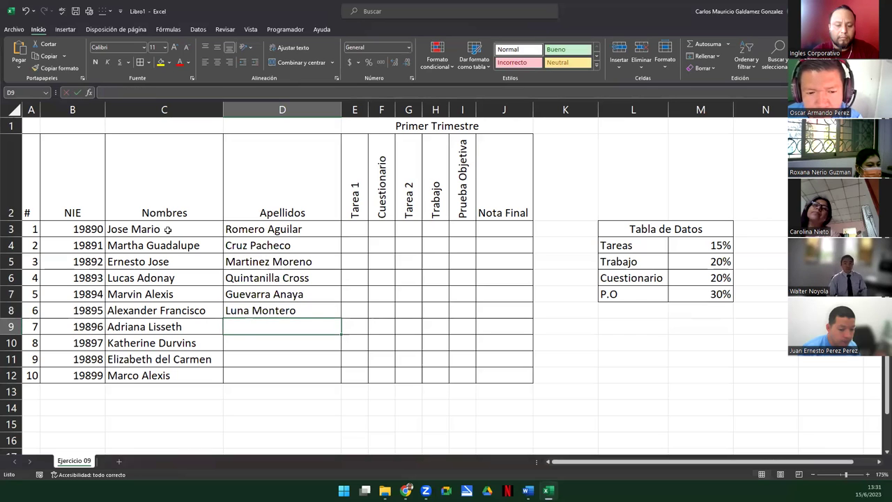
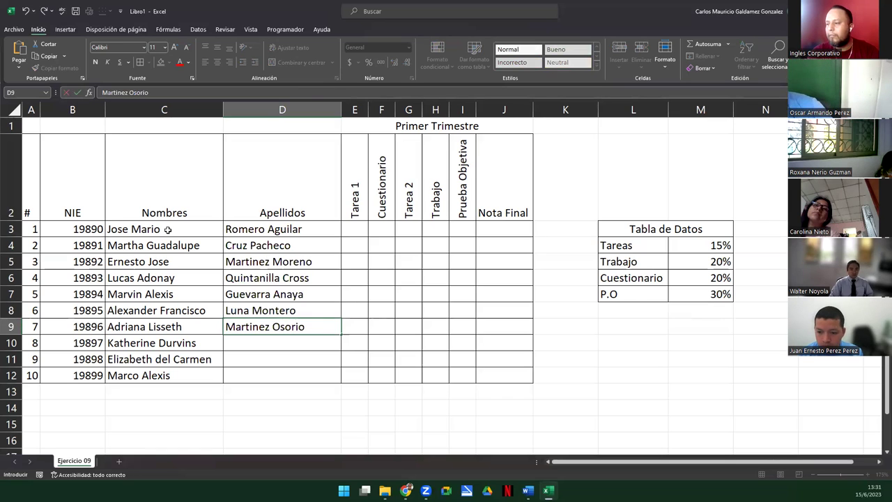
{"action": "key", "text": "Return"}
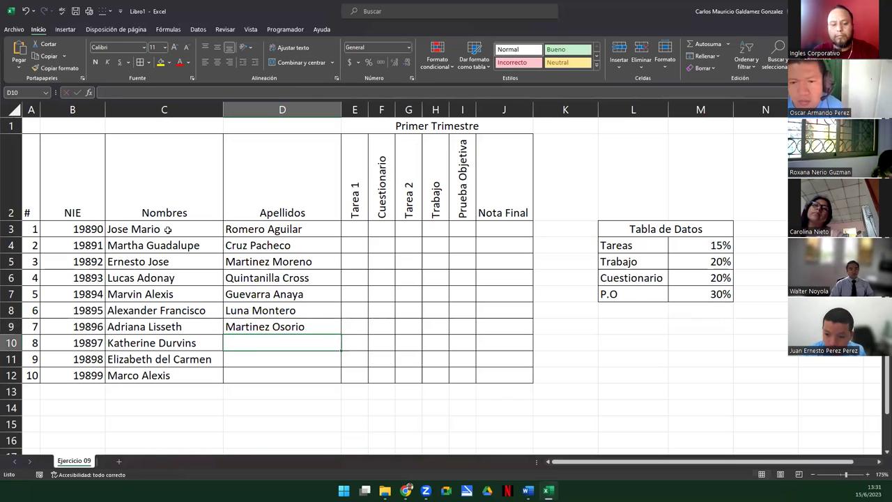
{"action": "key", "text": "Return"}
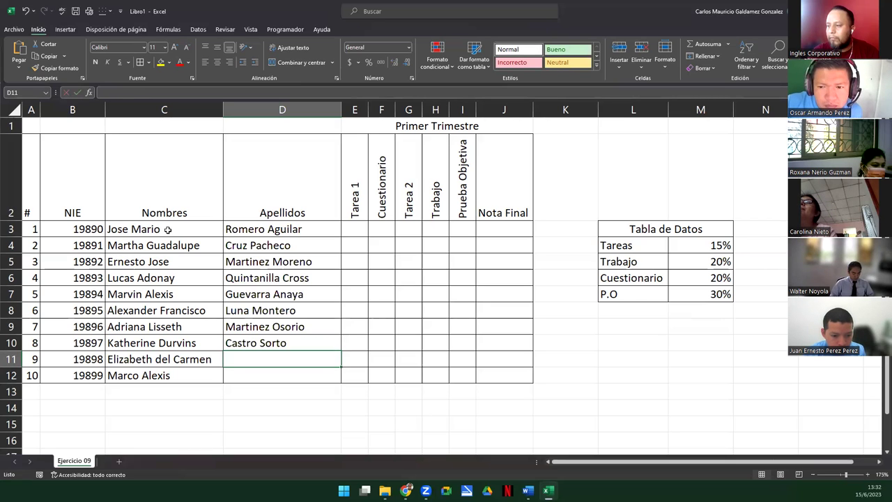
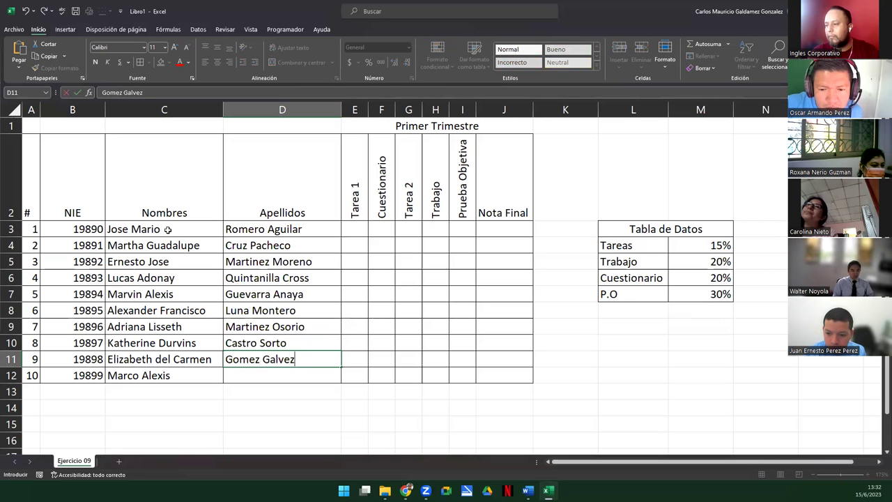
{"action": "key", "text": "Return"}
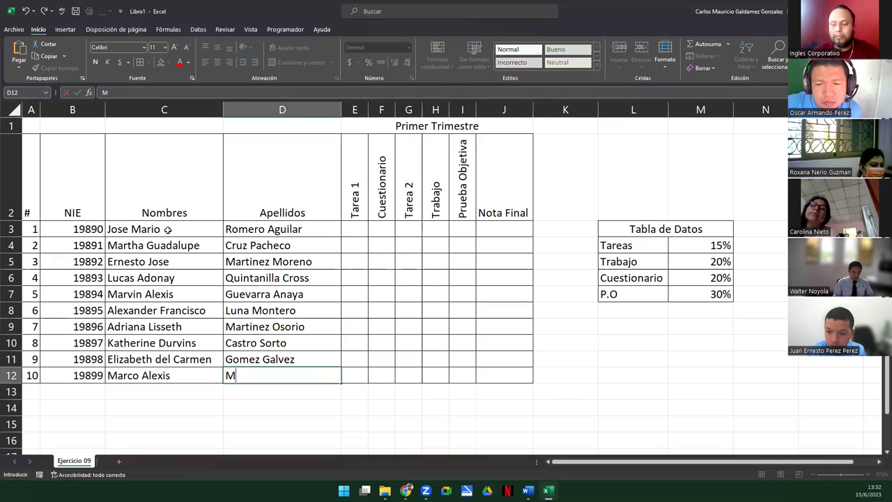
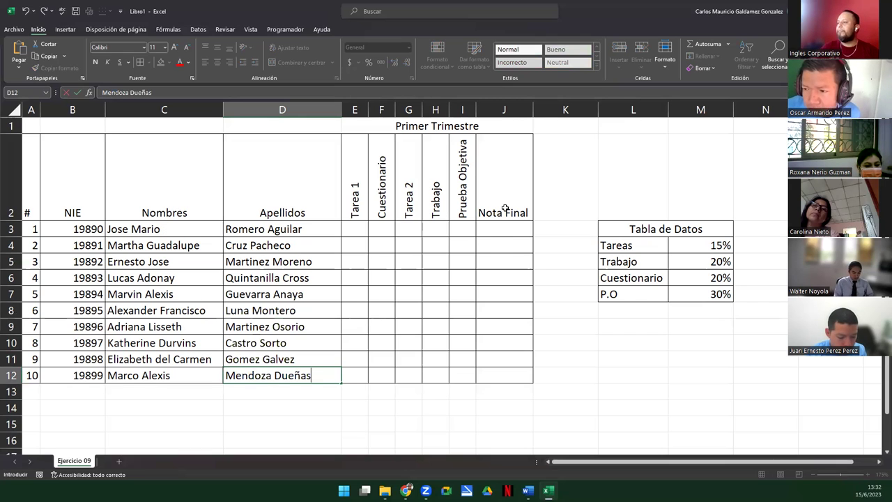
{"action": "left_click", "coordinate": [490, 234]}
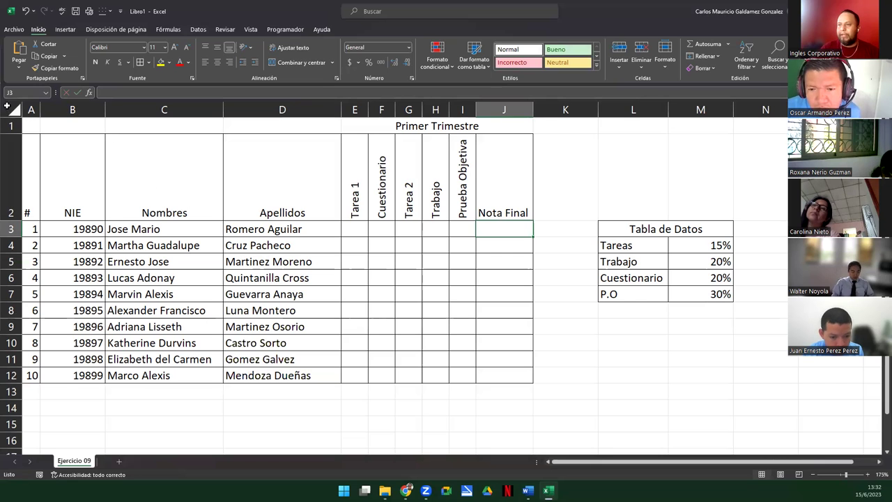
Take a screenshot of the grade table through row 13, then switch to the Fórmulas ribbon
{"action": "key", "text": "super+shift+s"}
{"action": "left_click_drag", "start_coordinate": [3, 102], "coordinate": [201, 262]}
{"action": "left_click_drag", "start_coordinate": [598, 393], "coordinate": [746, 414]}
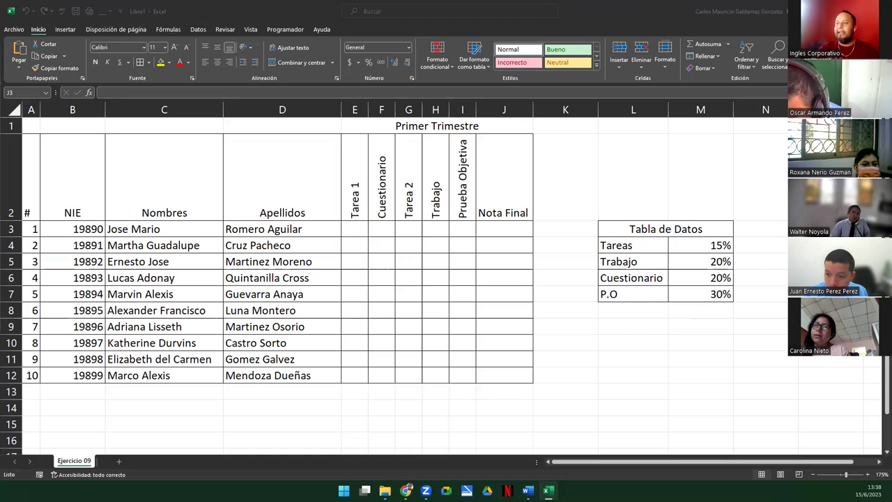
{"action": "left_click", "coordinate": [168, 29]}
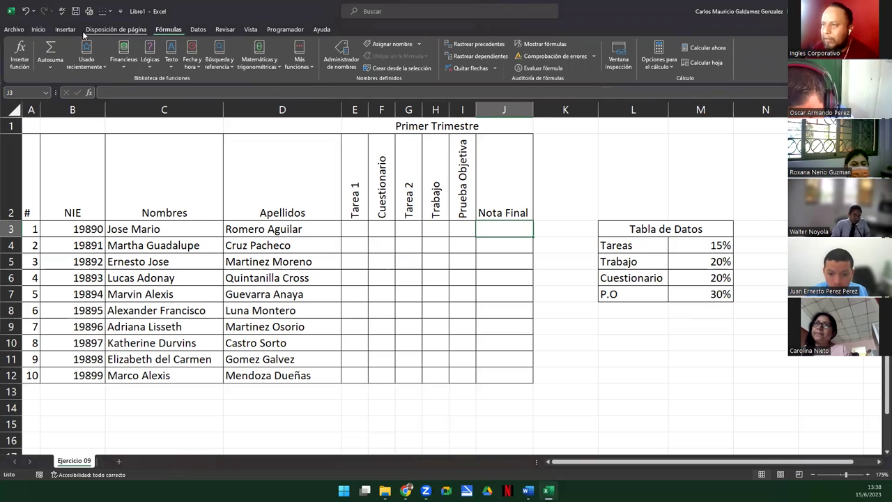
Name the 15% Tareas weight cell M4 'TAR' using the Name Box
{"action": "left_click", "coordinate": [39, 32]}
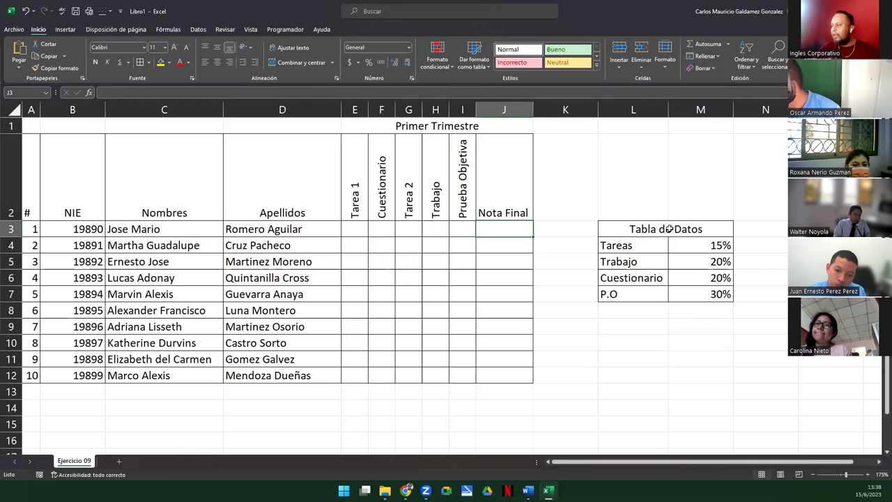
{"action": "left_click", "coordinate": [687, 245]}
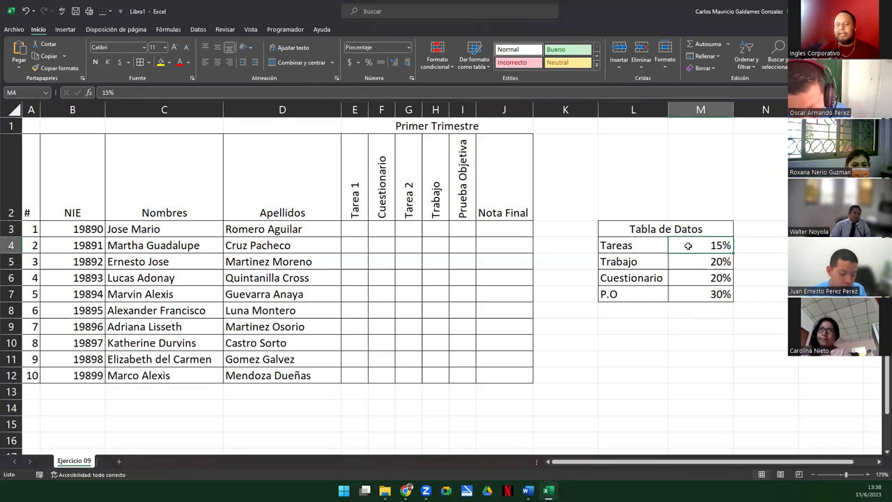
{"action": "left_click", "coordinate": [641, 245]}
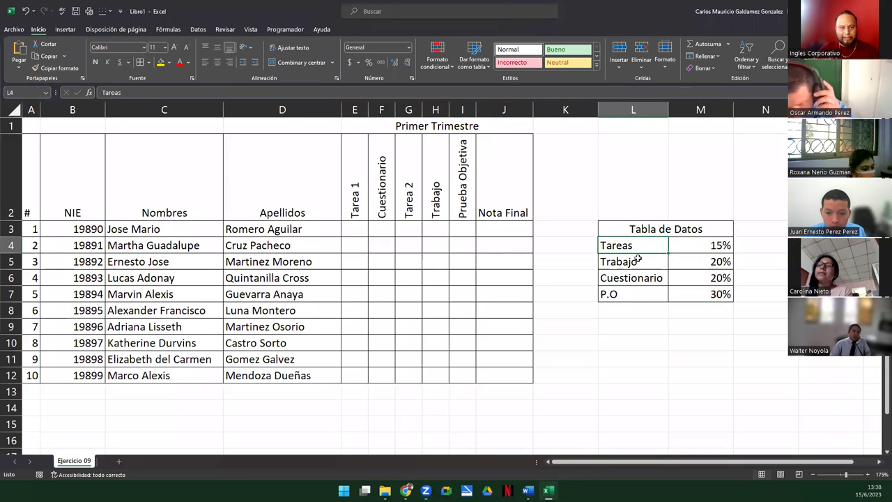
{"action": "left_click", "coordinate": [697, 246]}
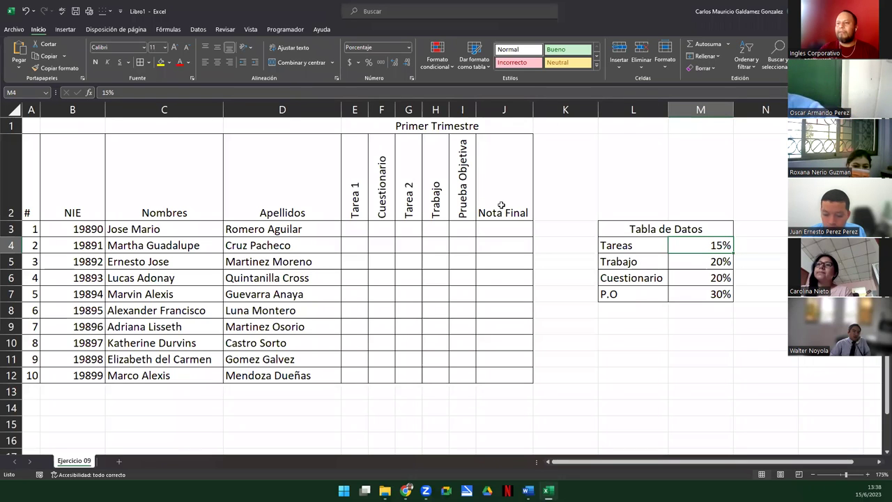
{"action": "left_click", "coordinate": [32, 93]}
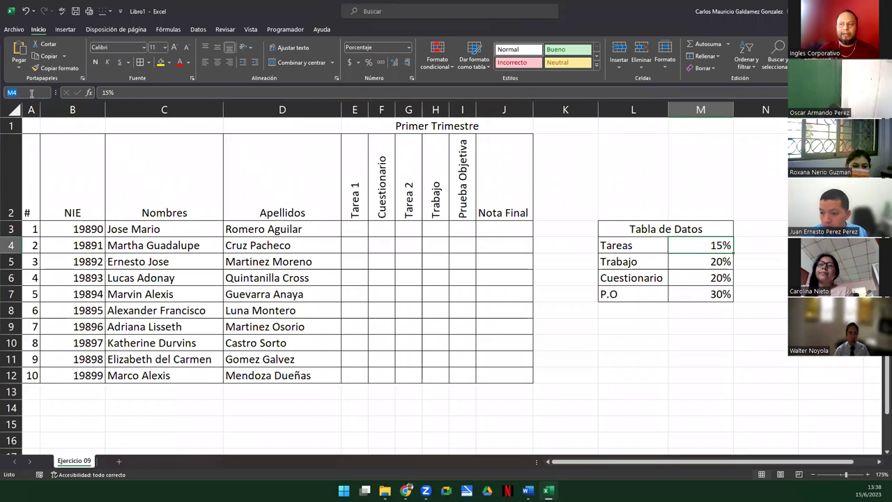
{"action": "key", "text": "BackSpace"}
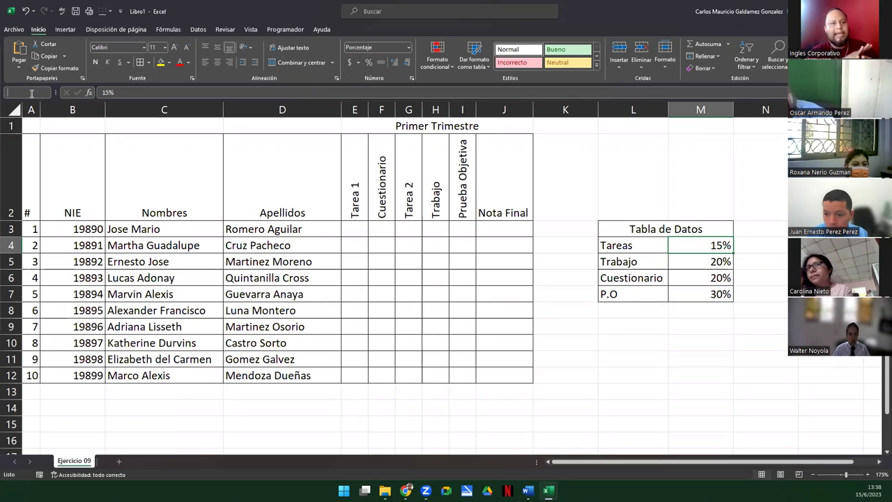
{"action": "type", "text": "TAR"}
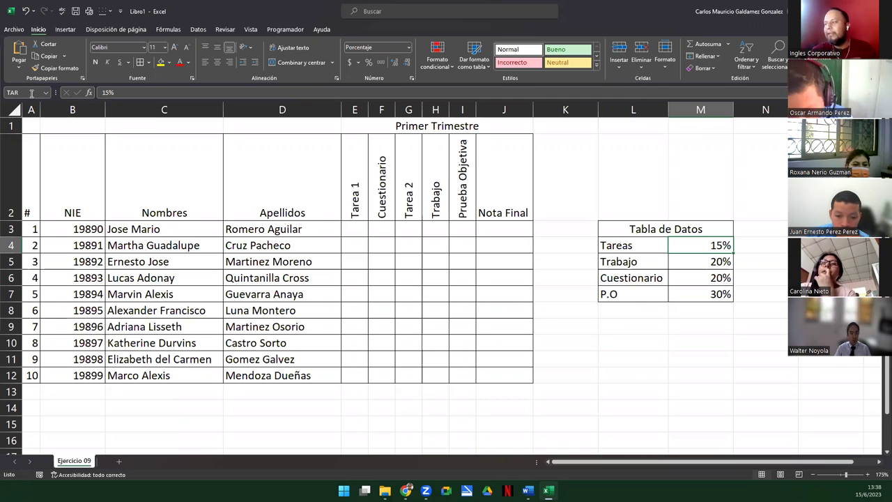
{"action": "left_click", "coordinate": [741, 248]}
Name the 20% Trabajo weight cell M5 'TRA' and verify that M4 still shows TAR
{"action": "left_click", "coordinate": [707, 246]}
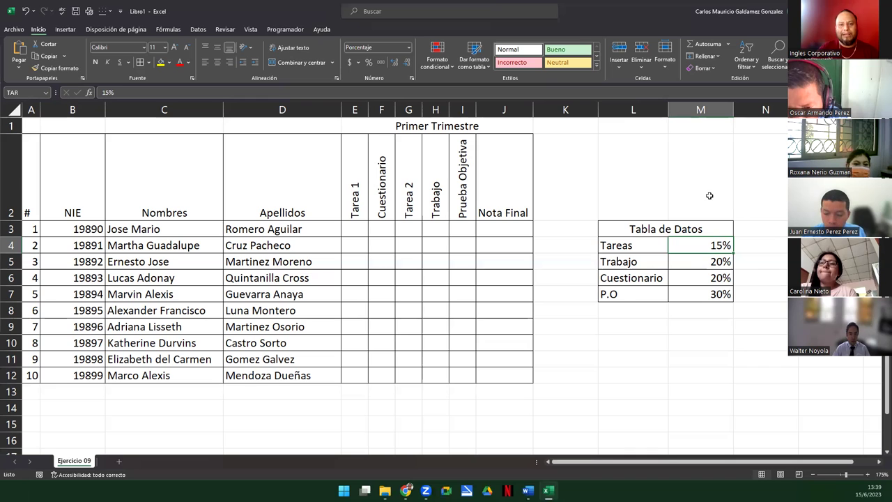
{"action": "left_click", "coordinate": [699, 260]}
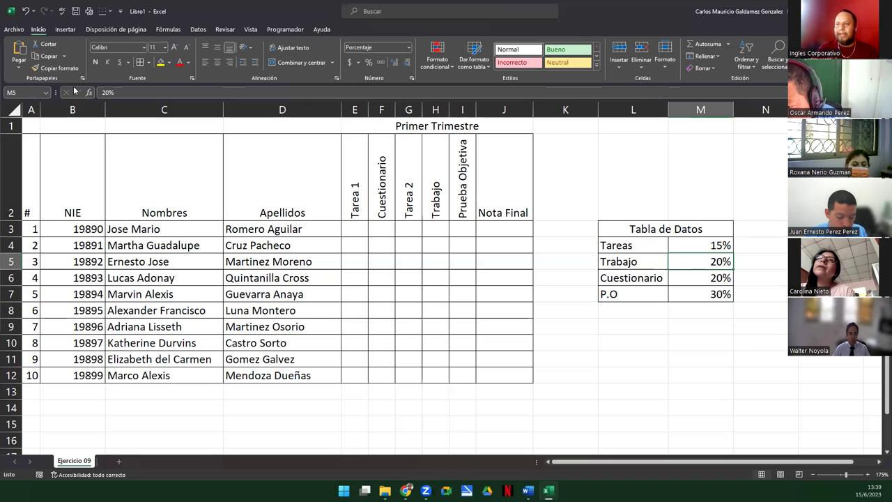
{"action": "left_click", "coordinate": [22, 92]}
{"action": "key", "text": "BackSpace"}
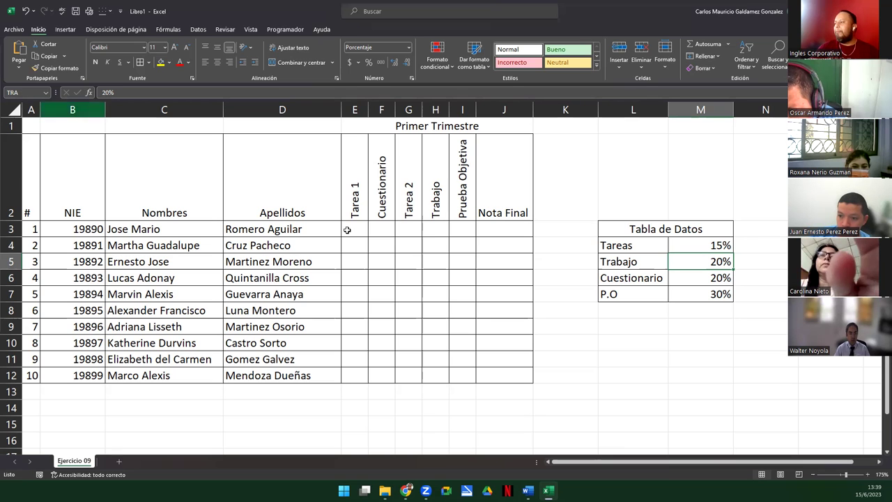
{"action": "left_click", "coordinate": [680, 246]}
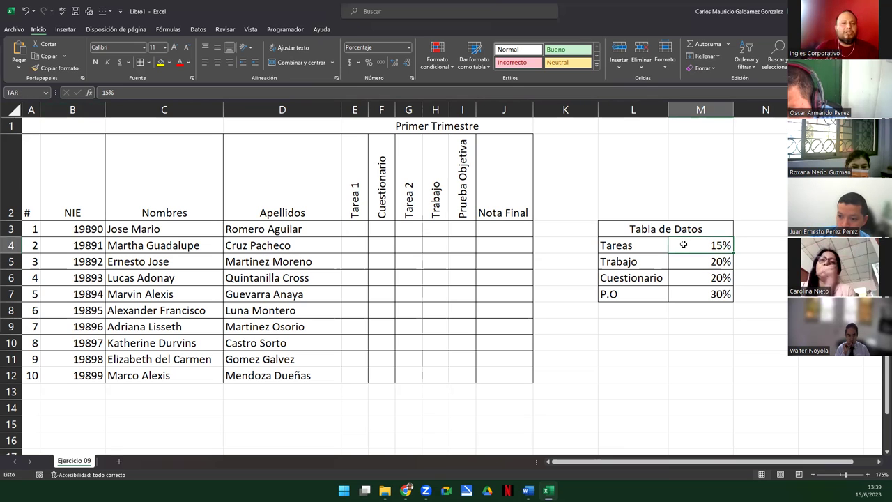
{"action": "left_click", "coordinate": [692, 260]}
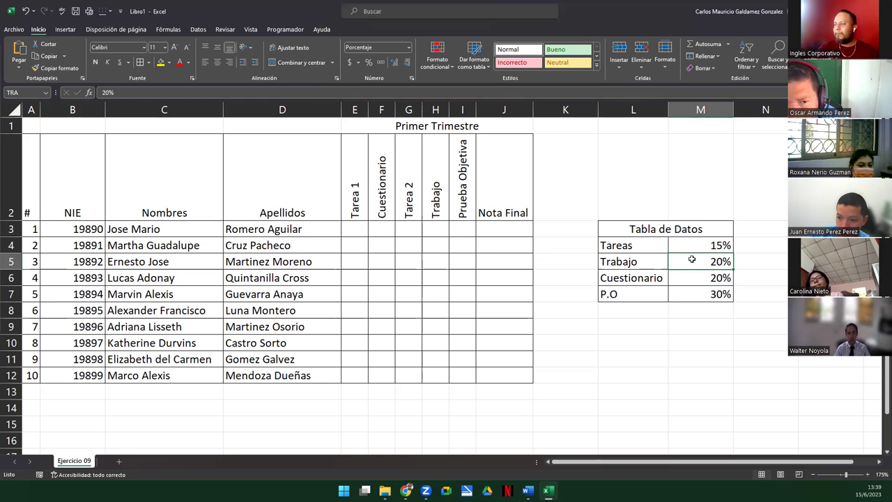
{"action": "left_click", "coordinate": [690, 277]}
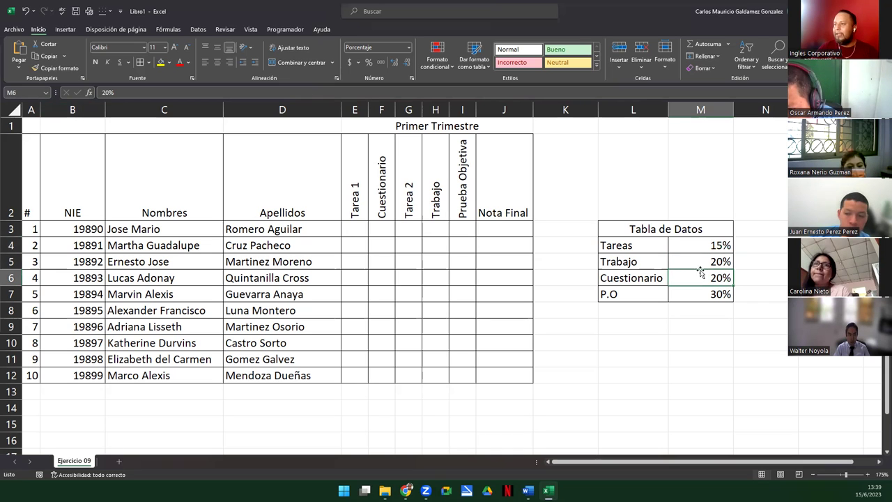
Define CUE for M6, commented 'Esta celda contiene el porcentaje de la actividad llamada Cuestionario.'
{"action": "left_click", "coordinate": [159, 30]}
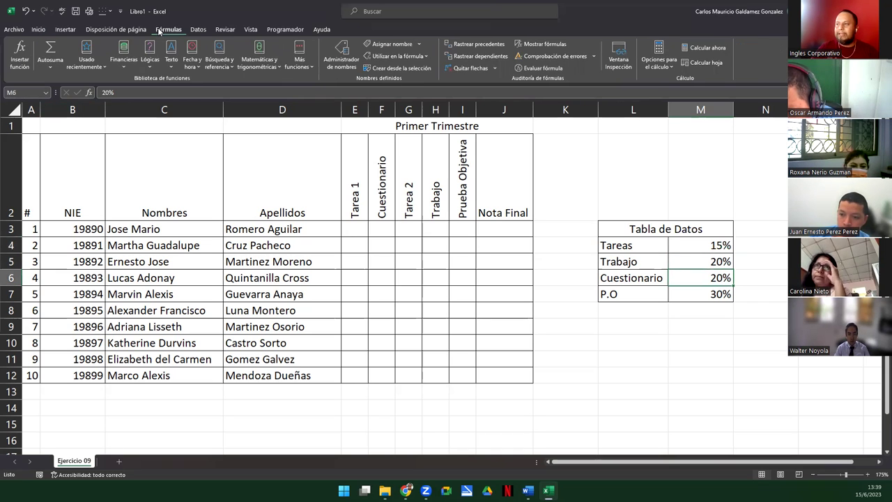
{"action": "left_click", "coordinate": [394, 44]}
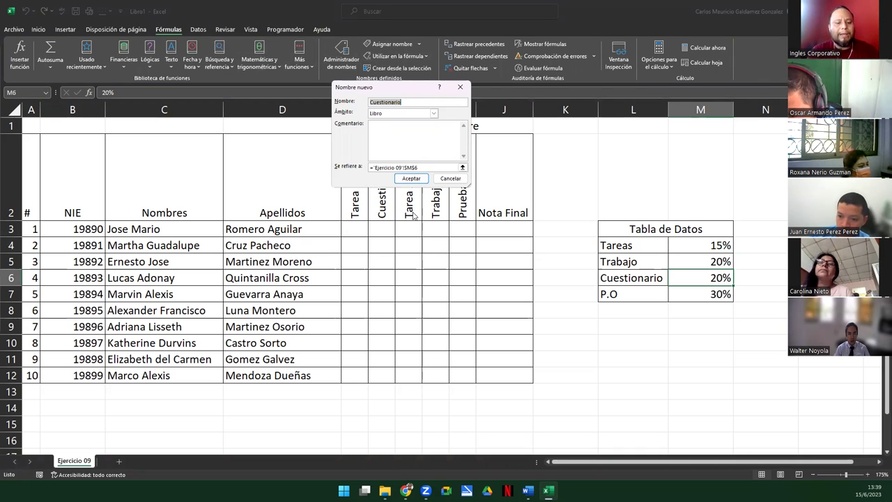
{"action": "type", "text": "CUE"}
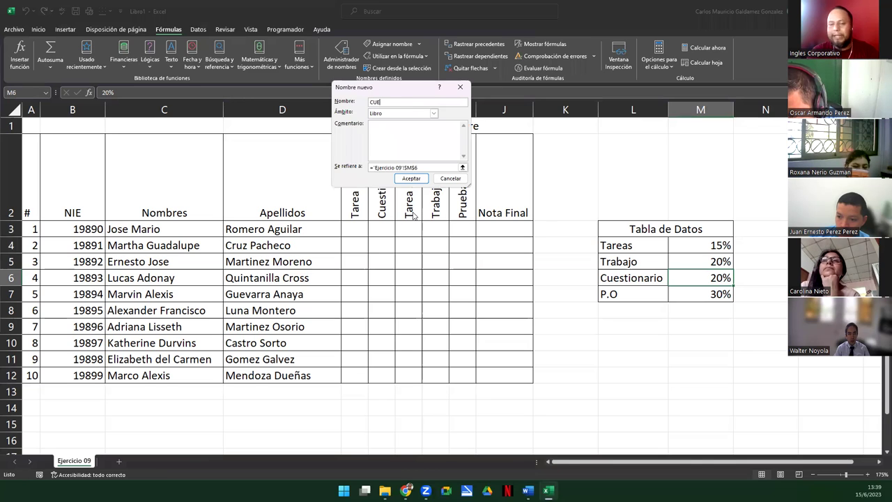
{"action": "key", "text": "Tab"}
{"action": "key", "text": "Tab"}
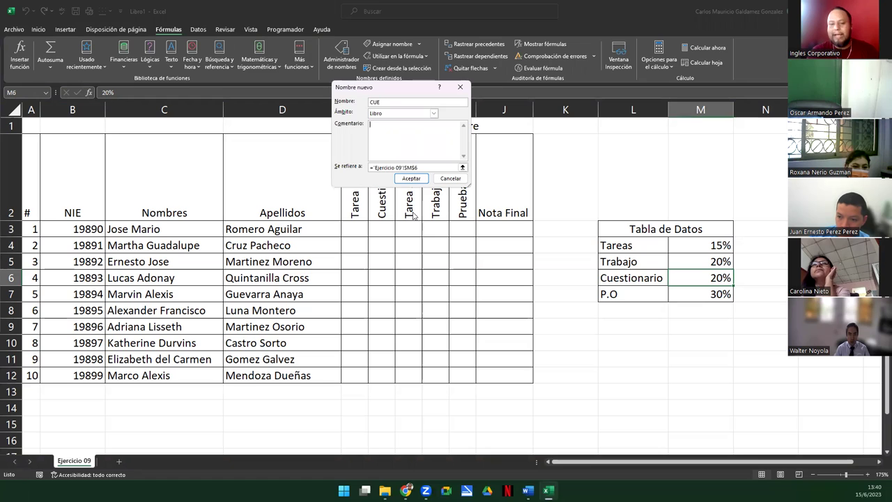
{"action": "type", "text": "Esta celda conti"}
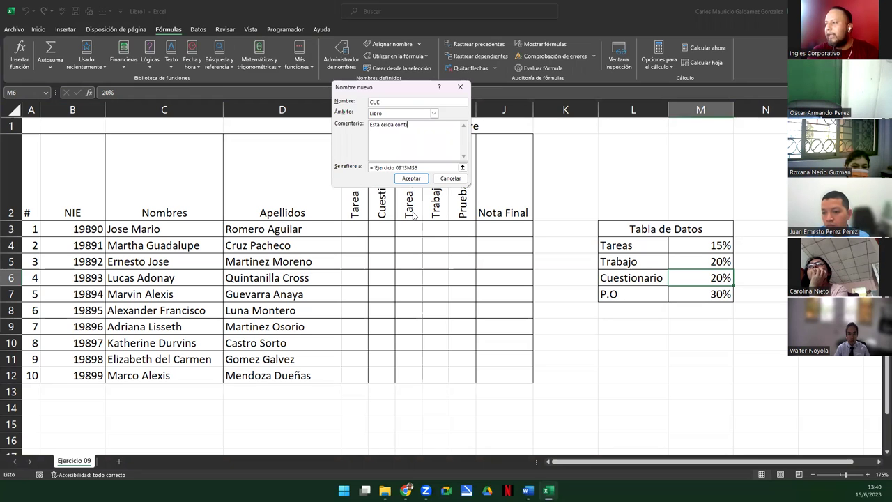
{"action": "type", "text": "ene el por"}
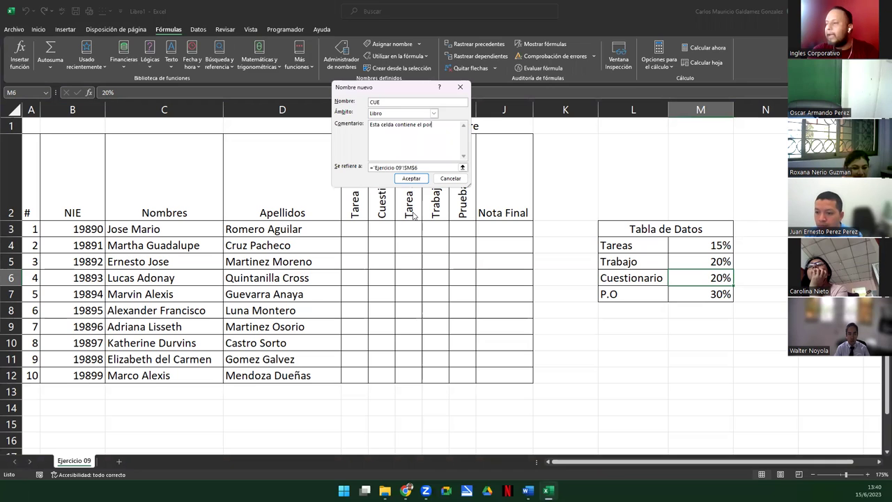
{"action": "type", "text": "centaje "}
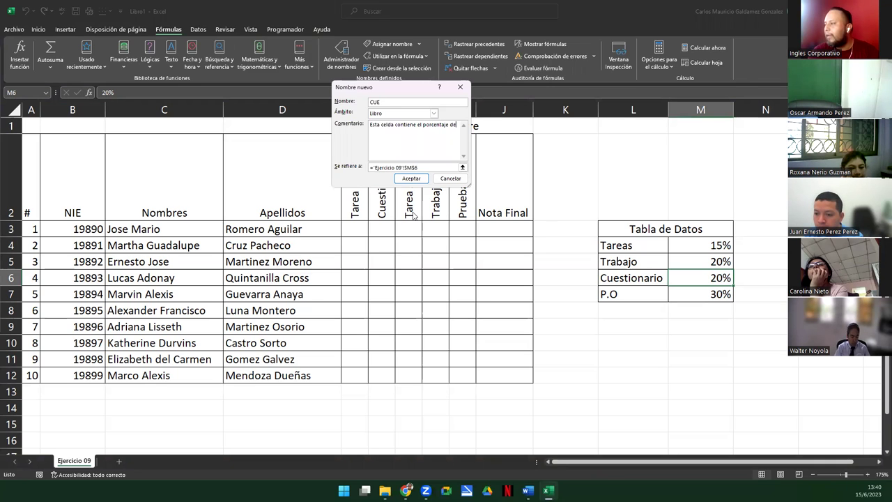
{"action": "type", "text": "de"}
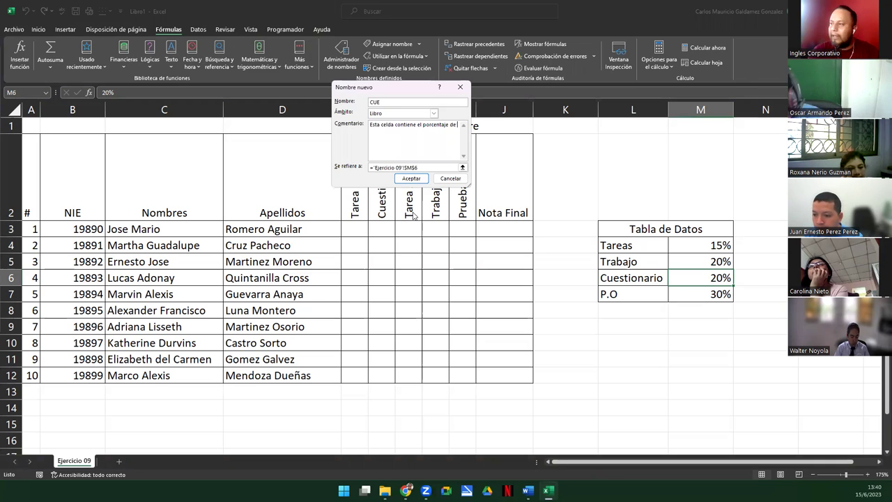
{"action": "type", "text": " la actividad llamada Cuestionario"}
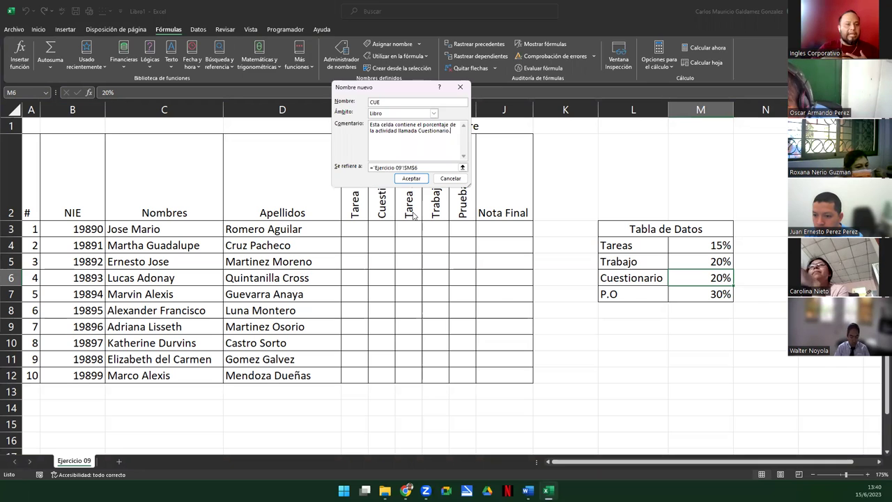
{"action": "type", "text": "."}
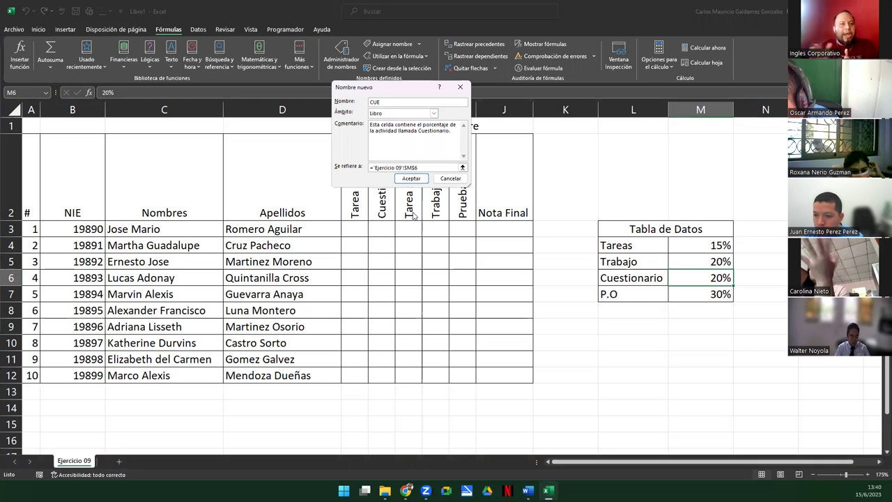
{"action": "left_click", "coordinate": [406, 178]}
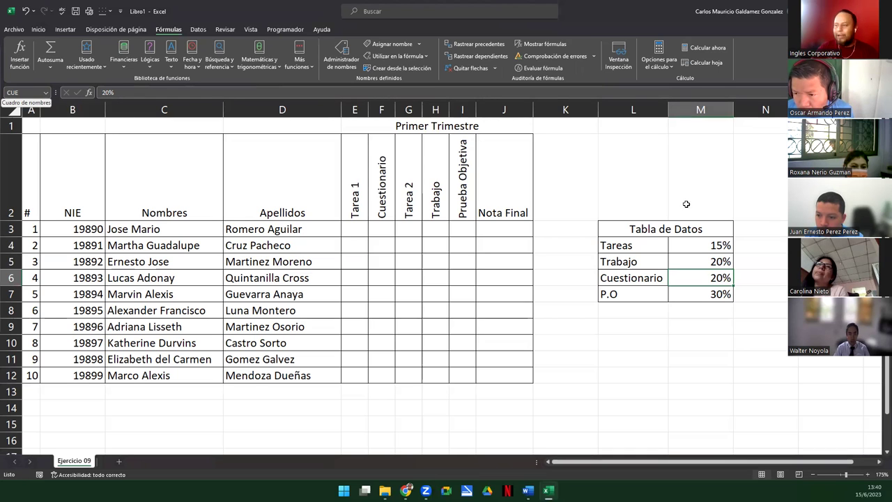
{"action": "left_click", "coordinate": [699, 296]}
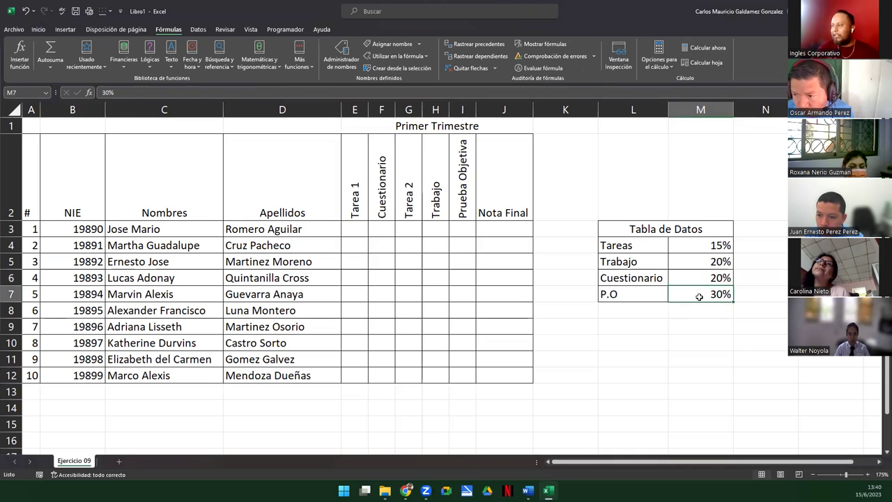
Start a new name PRU with a comment describing the Prueba Objetiva percentage cell
{"action": "left_click", "coordinate": [756, 231]}
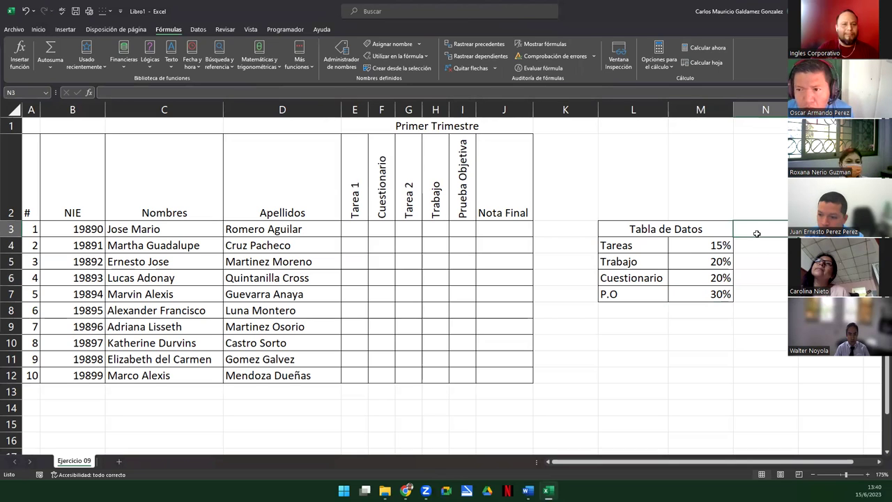
{"action": "left_click", "coordinate": [369, 46]}
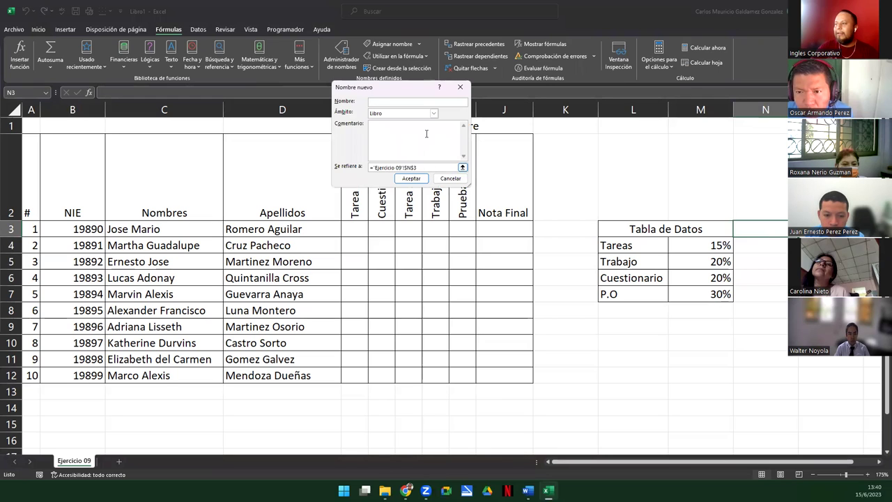
{"action": "type", "text": "PRU"}
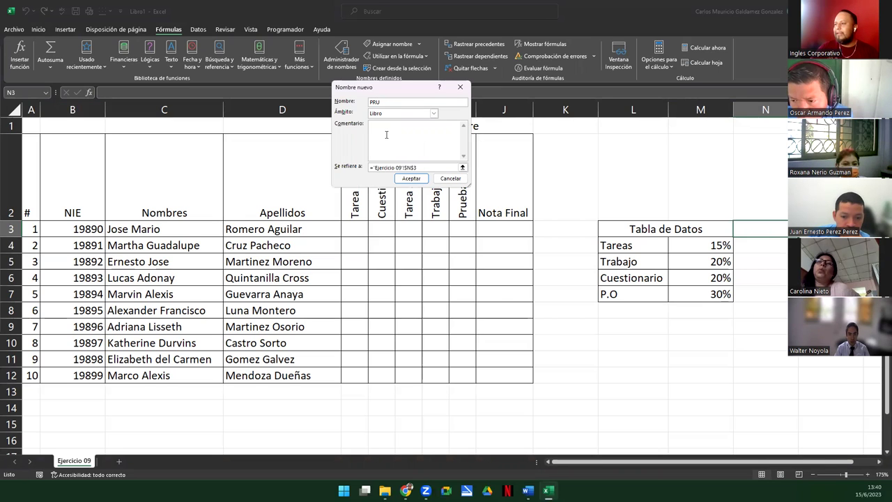
{"action": "type", "text": "Este e"}
{"action": "key", "text": "BackSpace"}
{"action": "key", "text": "BackSpace"}
{"action": "type", "text": "es la"}
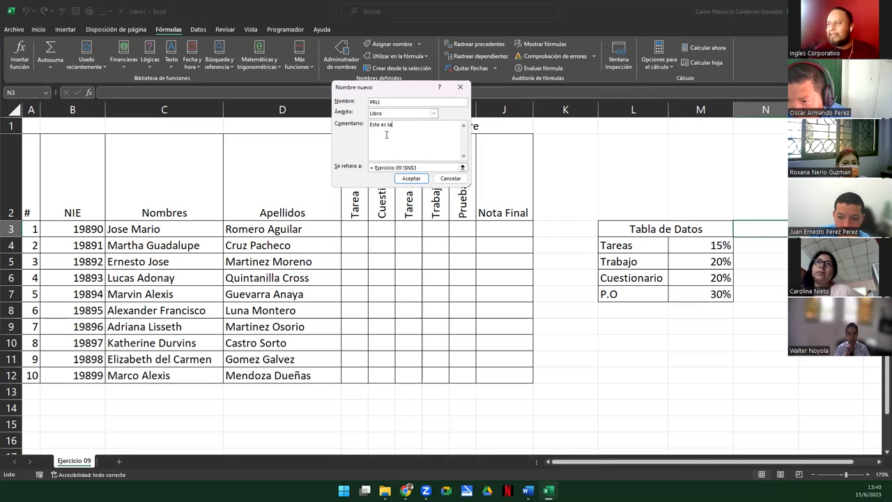
{"action": "type", "text": " celd"}
{"action": "key", "text": "BackSpace"}
{"action": "key", "text": "BackSpace"}
{"action": "type", "text": "el"}
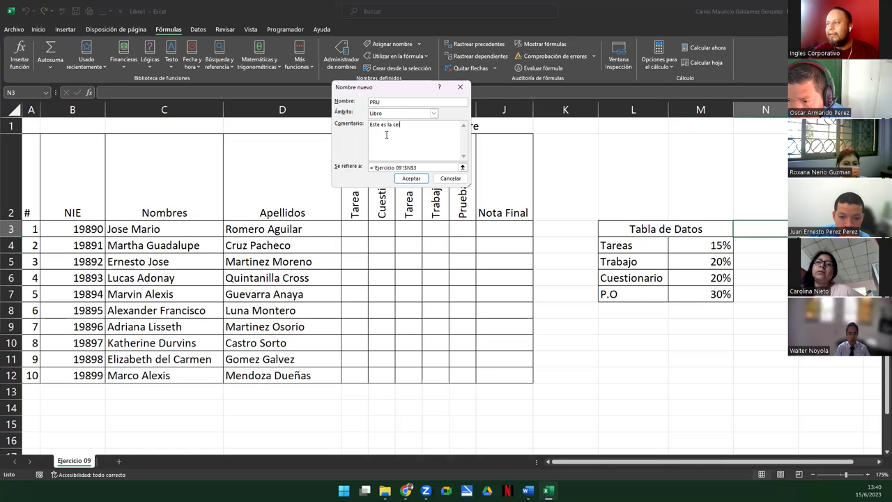
{"action": "type", "text": "da que contiene "}
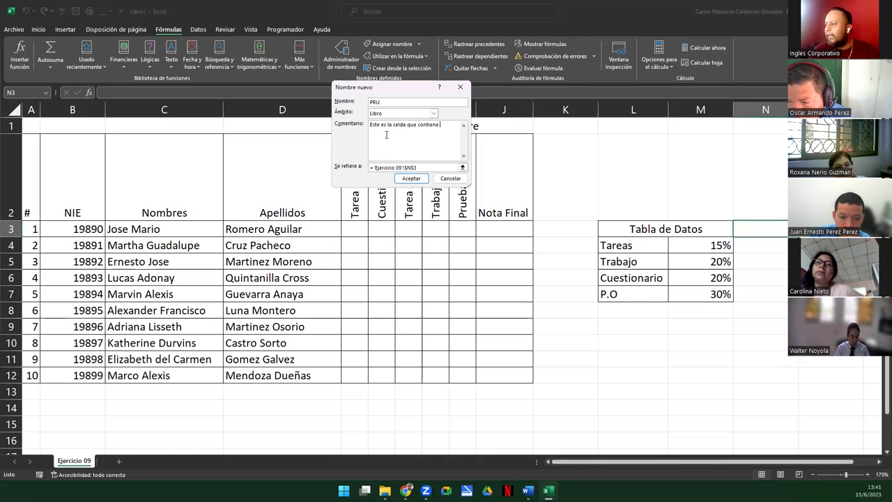
{"action": "type", "text": "el Porcentaje de la"}
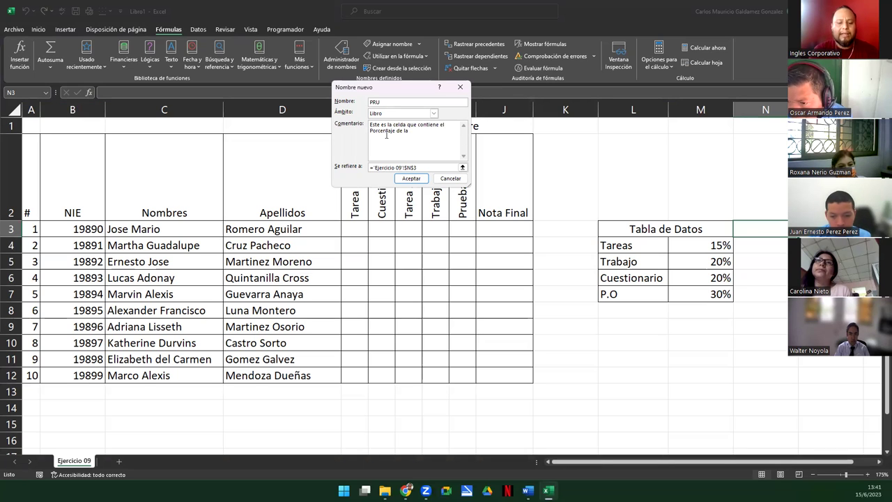
{"action": "type", "text": " evaluación llamada Prueba Objetiva."}
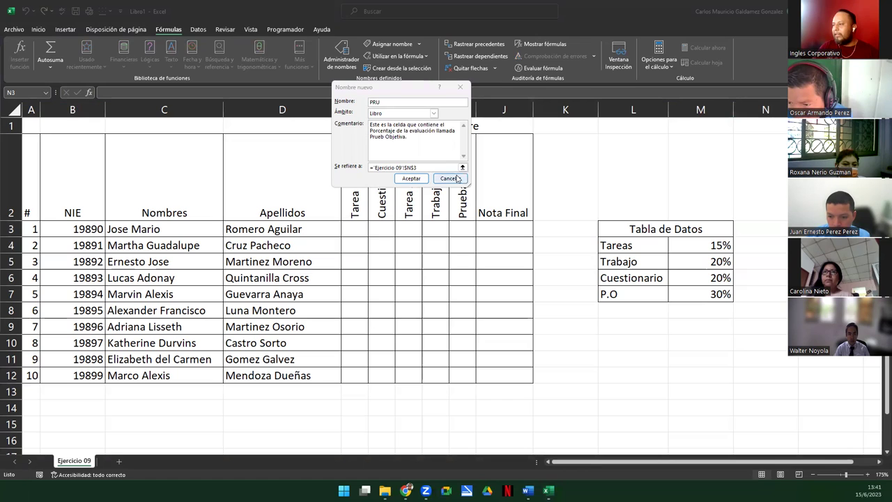
Point PRU at the 30% P.O weight cell M7 and create the name
{"action": "left_click", "coordinate": [687, 282]}
{"action": "left_click", "coordinate": [691, 296]}
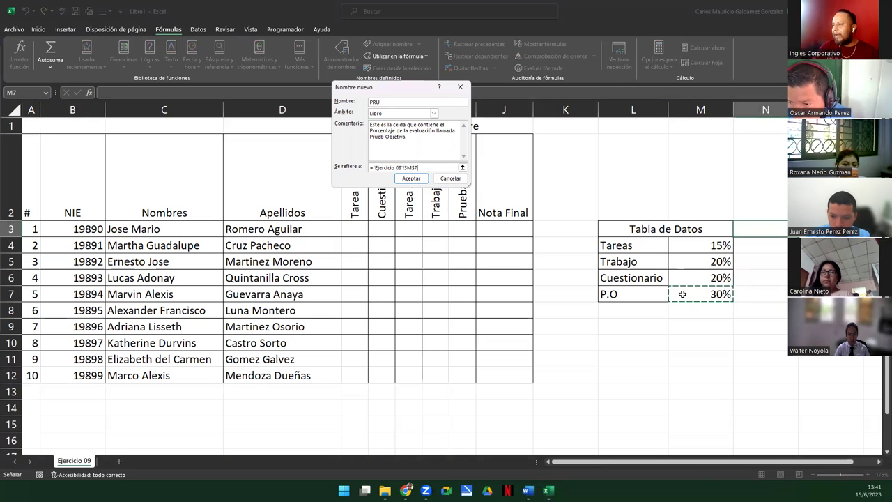
{"action": "left_click", "coordinate": [416, 180]}
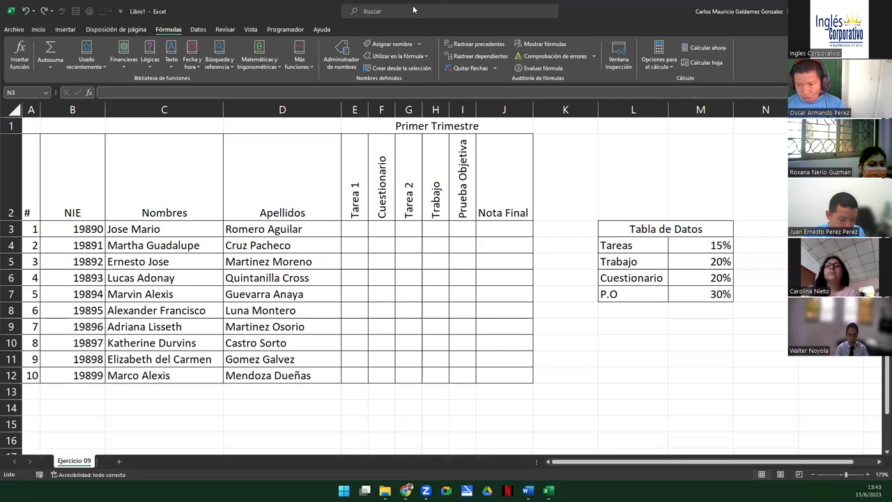
Open Name Manager beside the table and review the TRA, TAR, PRU and CUE entries
{"action": "left_click", "coordinate": [340, 61]}
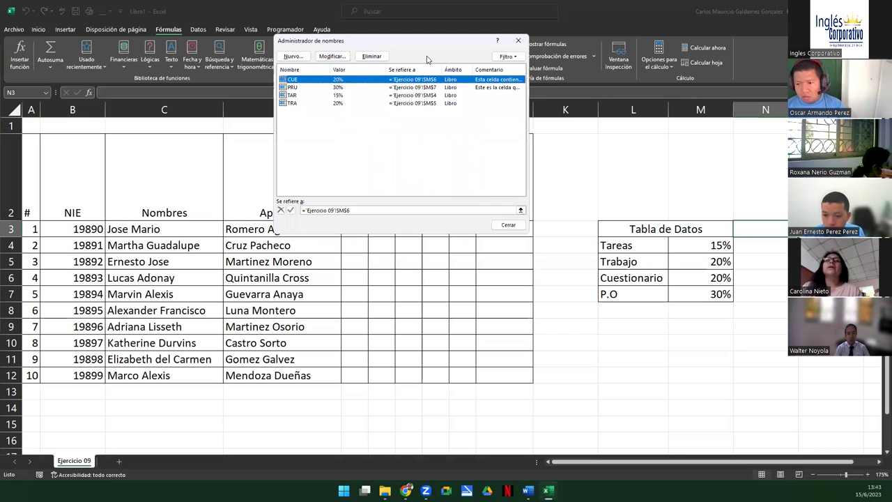
{"action": "left_click_drag", "start_coordinate": [427, 41], "coordinate": [708, 27]}
{"action": "left_click", "coordinate": [572, 90]}
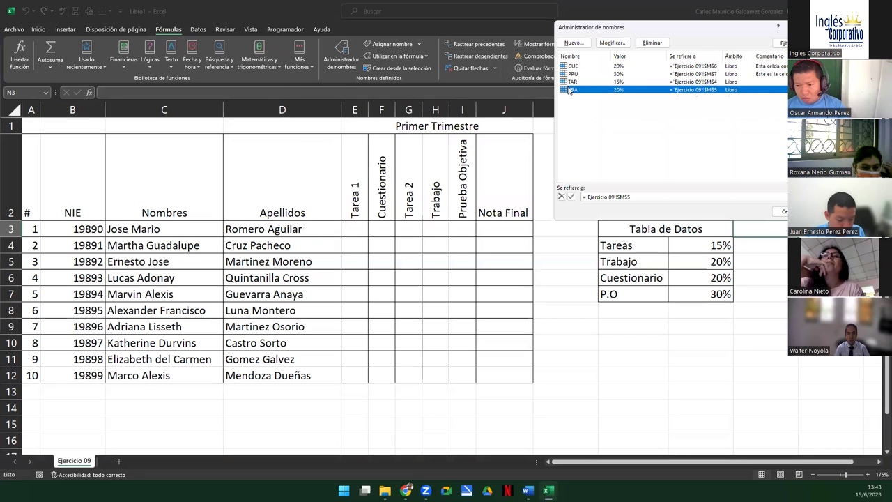
{"action": "left_click", "coordinate": [573, 81]}
{"action": "left_click", "coordinate": [577, 74]}
{"action": "left_click", "coordinate": [577, 66]}
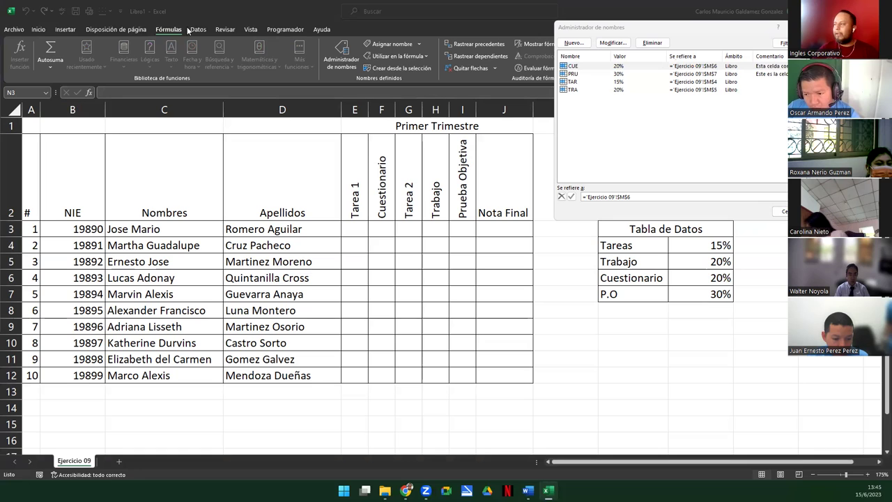
{"action": "left_click", "coordinate": [780, 211]}
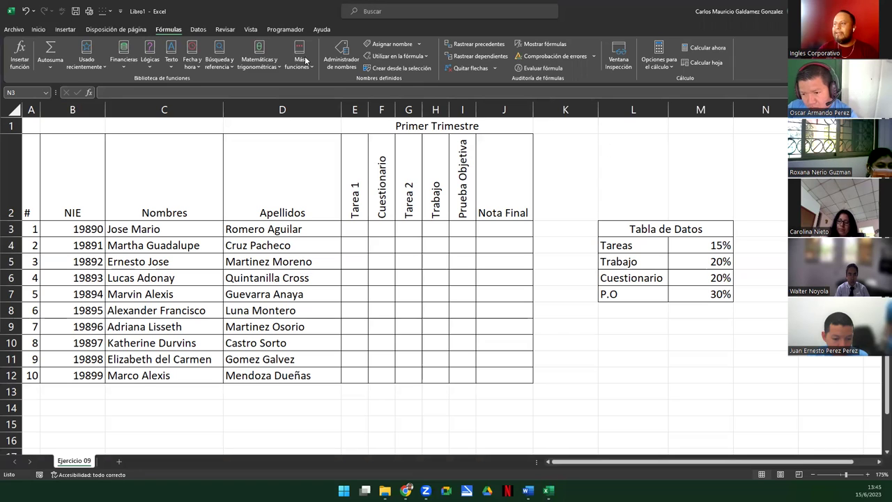
{"action": "left_click", "coordinate": [342, 62]}
{"action": "left_click_drag", "start_coordinate": [576, 109], "coordinate": [570, 67]}
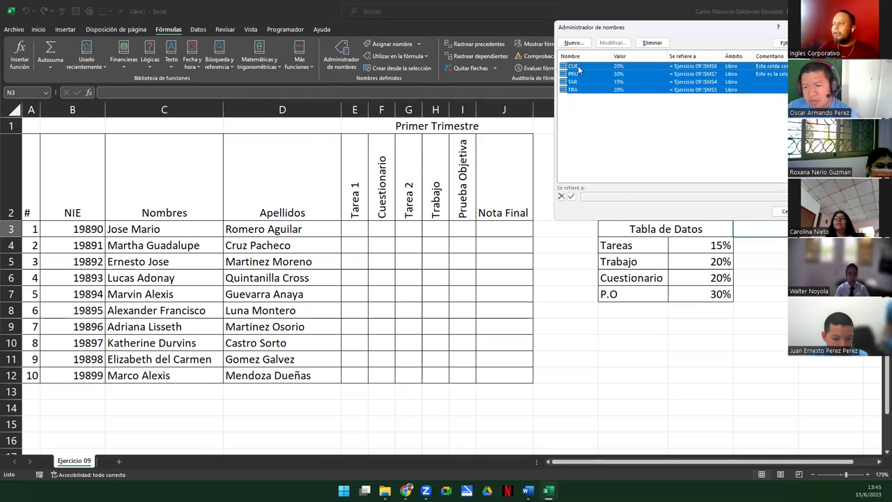
{"action": "left_click", "coordinate": [580, 73]}
{"action": "left_click", "coordinate": [581, 83]}
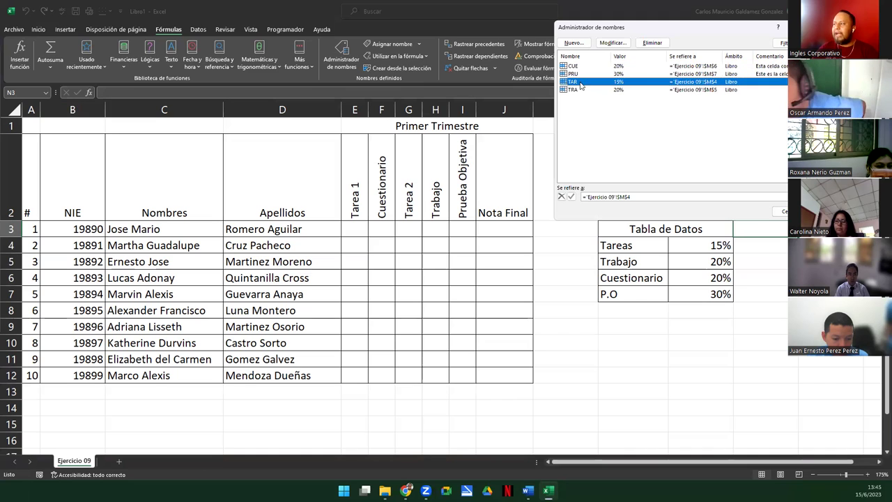
{"action": "left_click", "coordinate": [582, 91]}
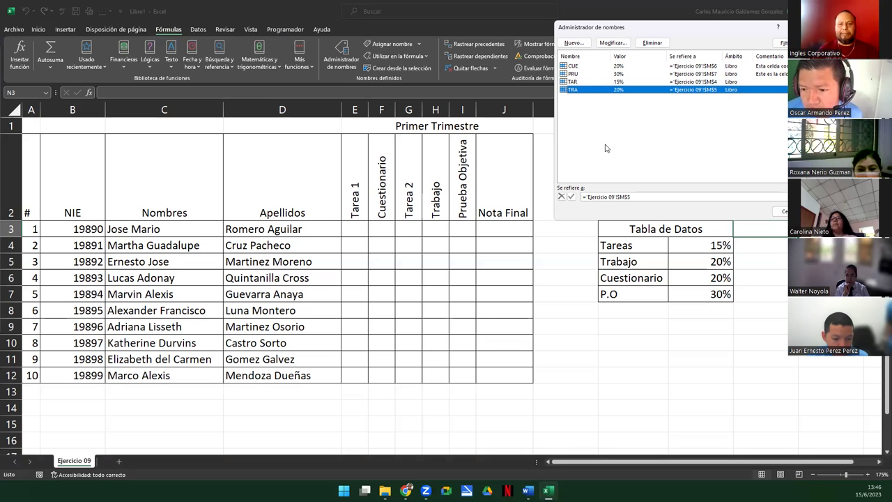
Create T_Estudiantes for A2:J12, commented as Estudiantes grade data for the Primer Trimestre
{"action": "left_click", "coordinate": [573, 43]}
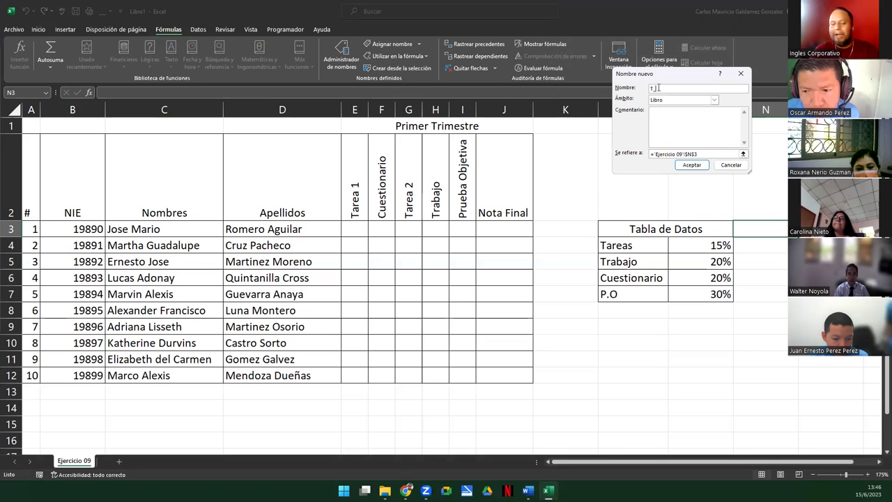
{"action": "type", "text": "T_Estud"}
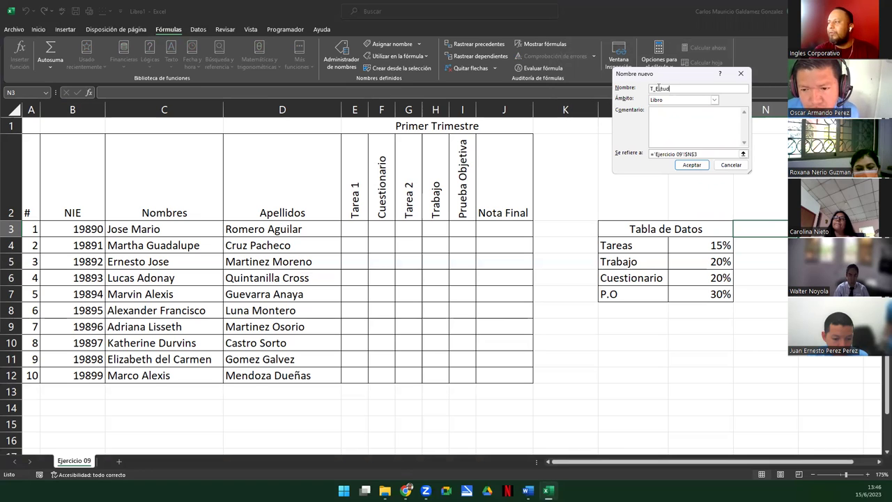
{"action": "type", "text": "iantes"}
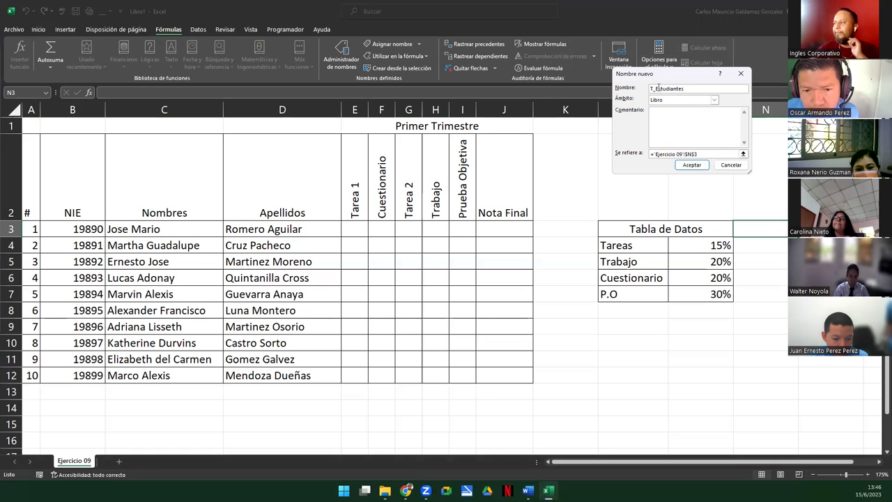
{"action": "left_click", "coordinate": [743, 155]}
{"action": "left_click_drag", "start_coordinate": [27, 164], "coordinate": [487, 374]}
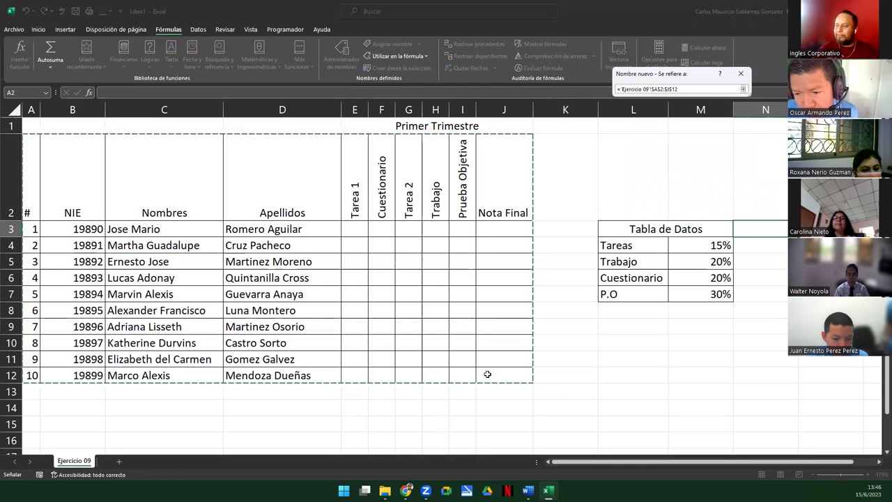
{"action": "left_click", "coordinate": [743, 89]}
{"action": "left_click", "coordinate": [676, 123]}
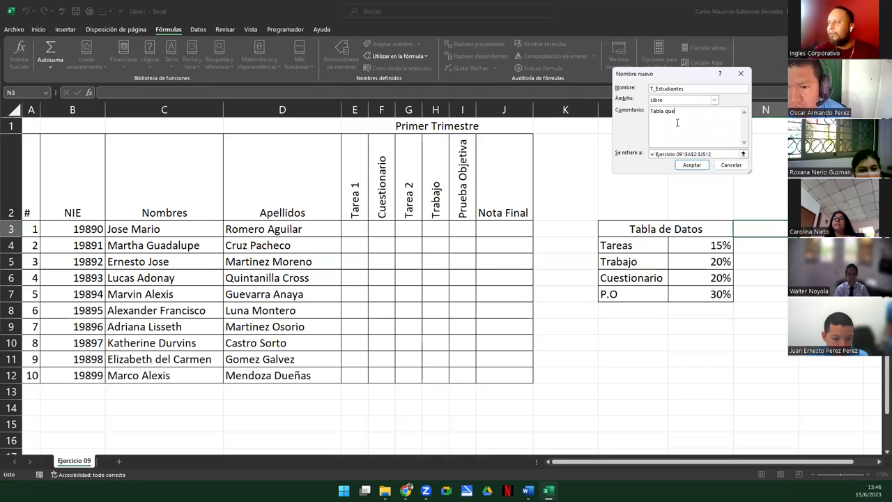
{"action": "type", "text": "Tabla que contiene los datos de not"}
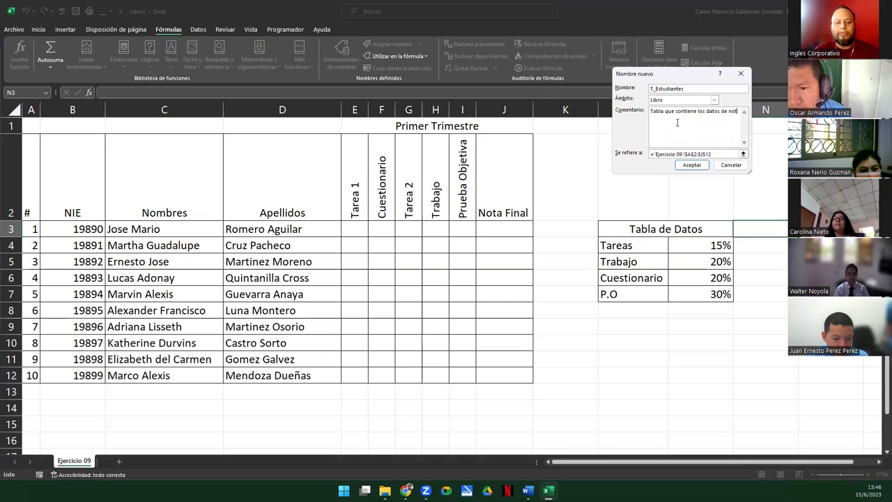
{"action": "type", "text": "as de Estudiantes p"}
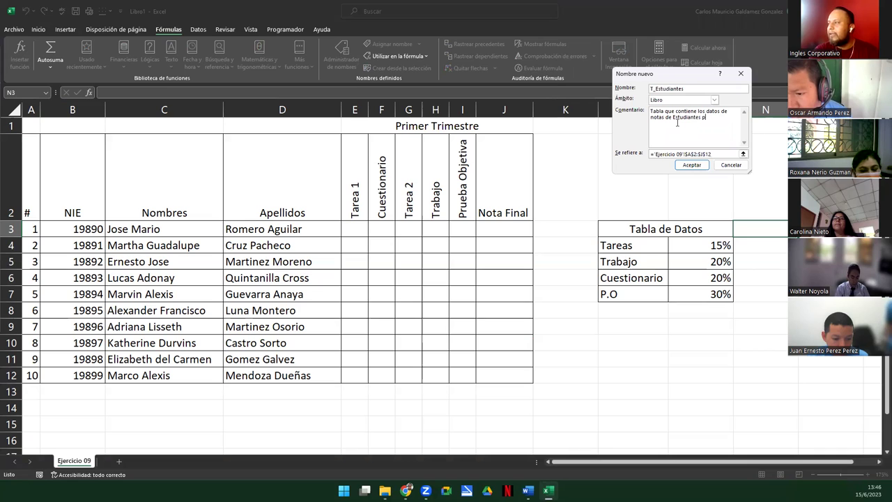
{"action": "type", "text": "ara el rimer"}
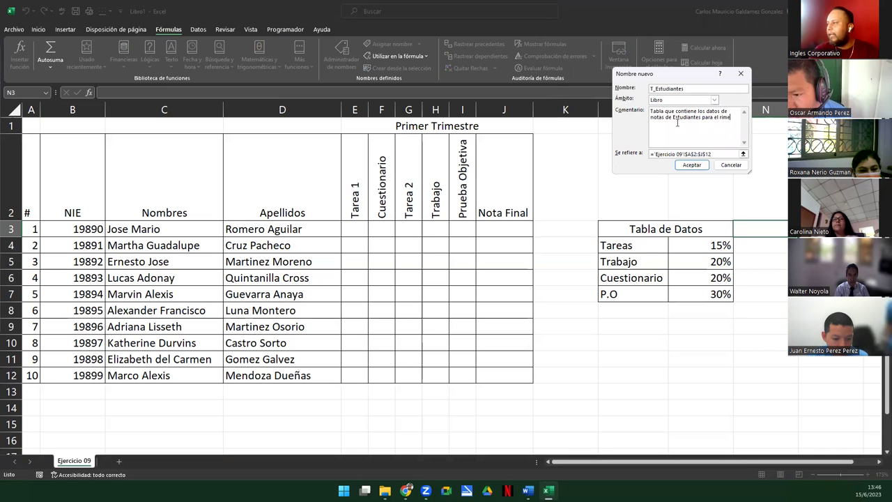
{"action": "key", "text": "BackSpace"}
{"action": "key", "text": "BackSpace"}
{"action": "key", "text": "BackSpace"}
{"action": "type", "text": "mer Trimestr"}
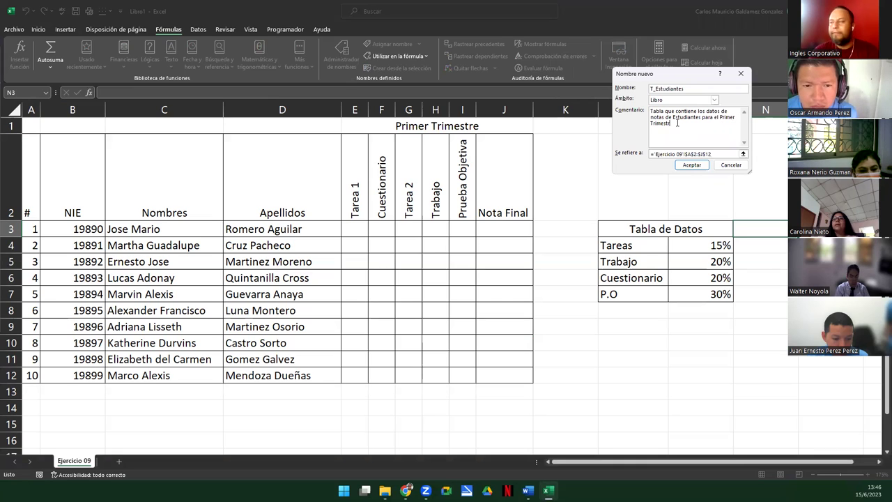
{"action": "type", "text": "e."}
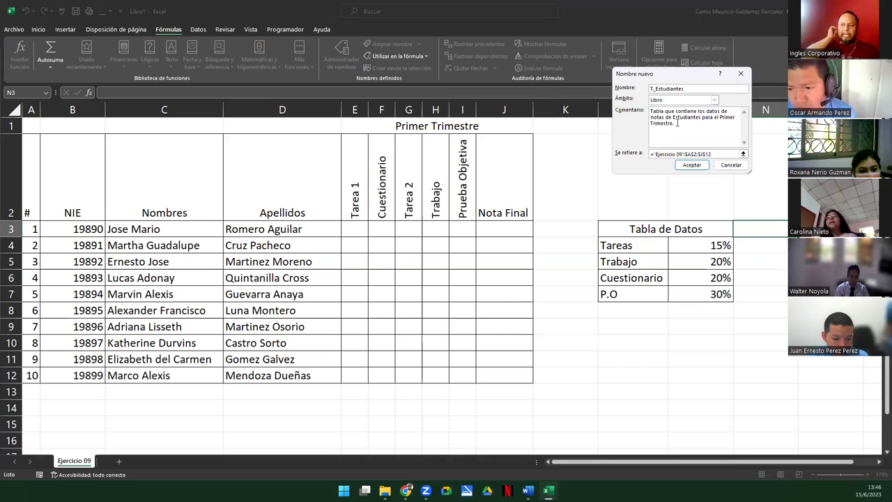
{"action": "left_click", "coordinate": [691, 165]}
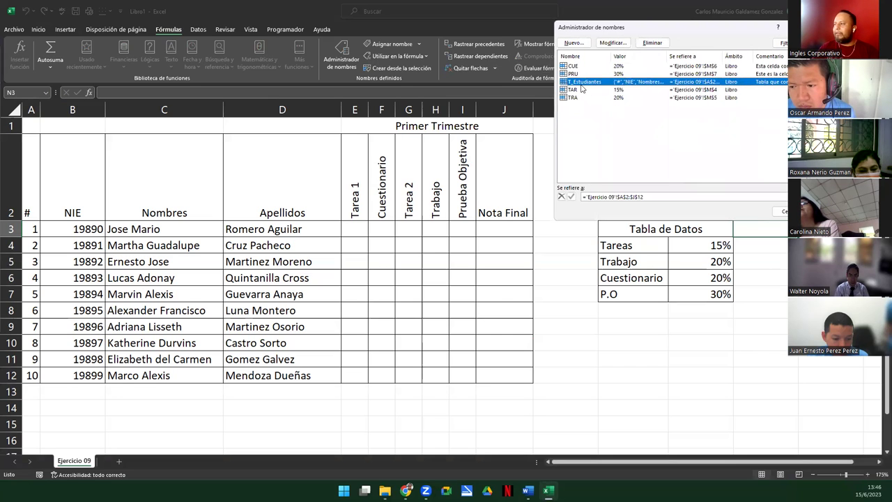
Edit the TAR name to add the comment 'Evaluación de Tareas del Primer Trimestre.'
{"action": "left_click", "coordinate": [594, 123]}
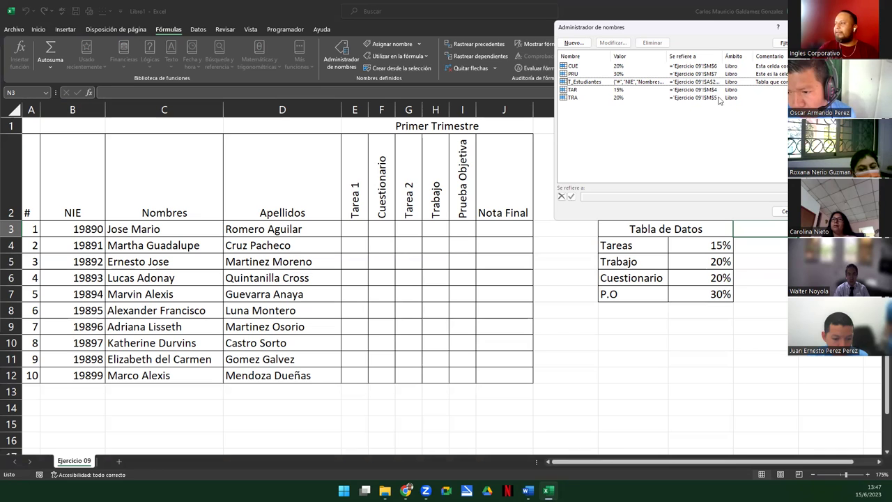
{"action": "left_click", "coordinate": [573, 91]}
{"action": "left_click", "coordinate": [576, 98]}
{"action": "left_click", "coordinate": [576, 92]}
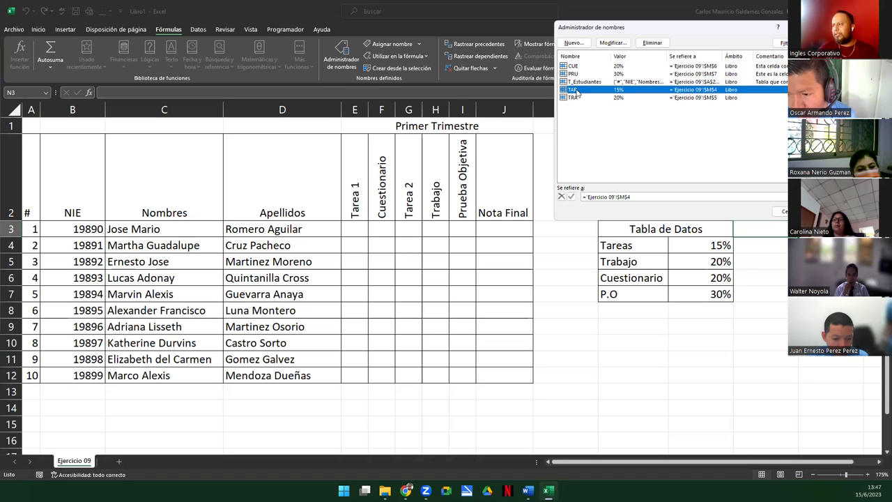
{"action": "left_click", "coordinate": [613, 43]}
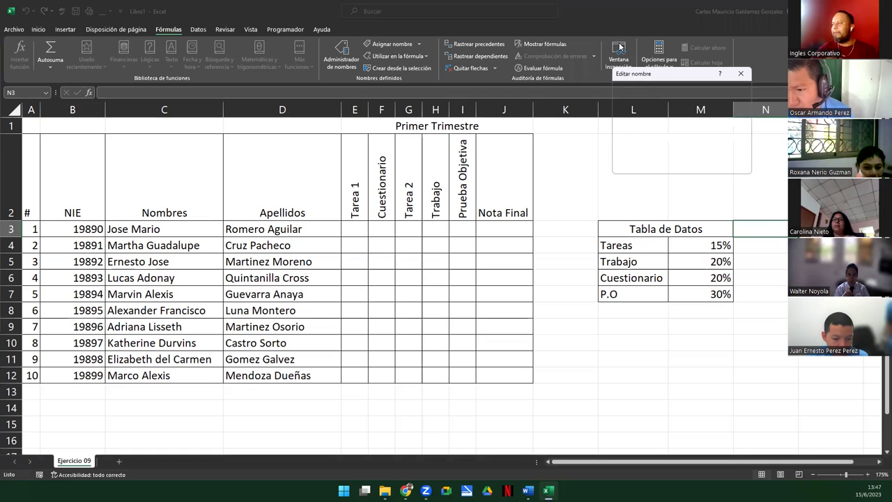
{"action": "left_click", "coordinate": [675, 122]}
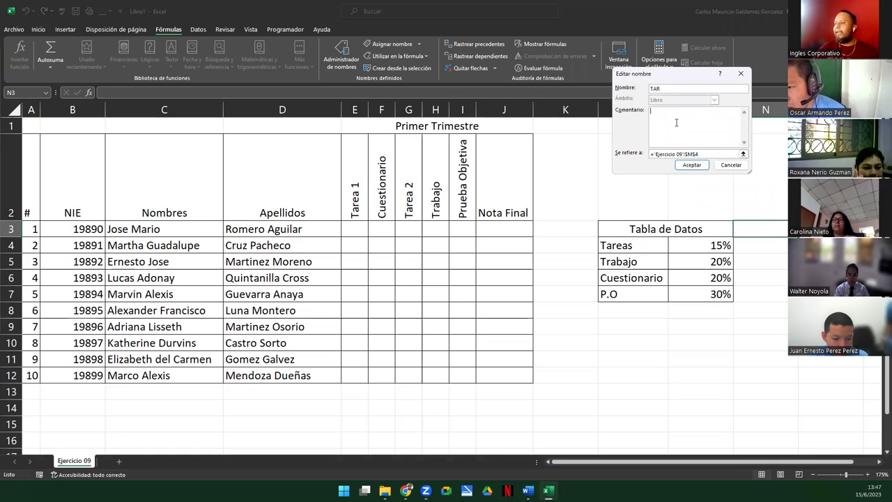
{"action": "type", "text": "Evaluación de Tareas del Primer Trime"}
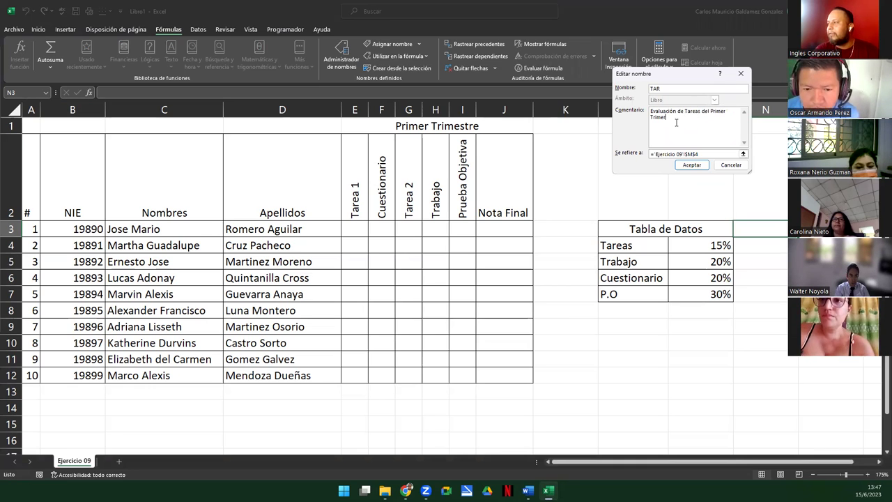
{"action": "type", "text": "stre"}
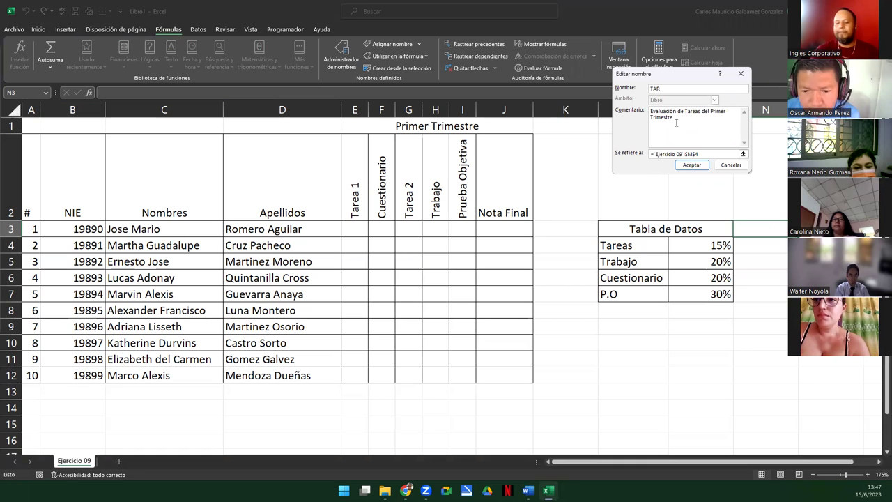
{"action": "type", "text": "."}
{"action": "key", "text": "ctrl+a"}
{"action": "key", "text": "ctrl+c"}
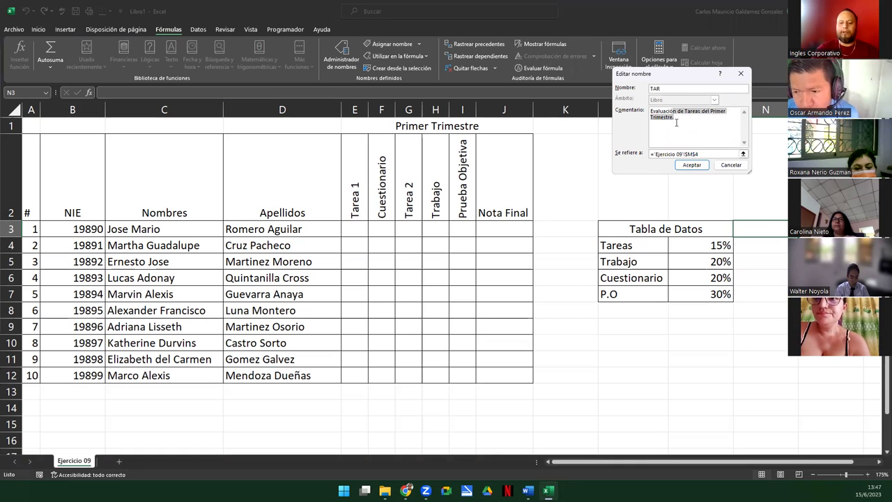
{"action": "left_click", "coordinate": [690, 166]}
{"action": "left_click", "coordinate": [566, 99]}
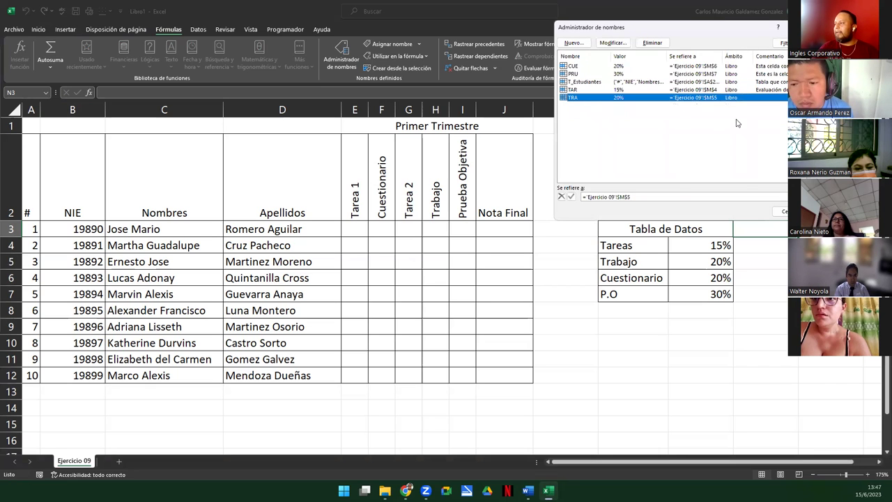
Give TRA the comment 'Evaluación de Trabajos del Primer Trimestre.' by pasting and editing TAR's
{"action": "left_click", "coordinate": [606, 44]}
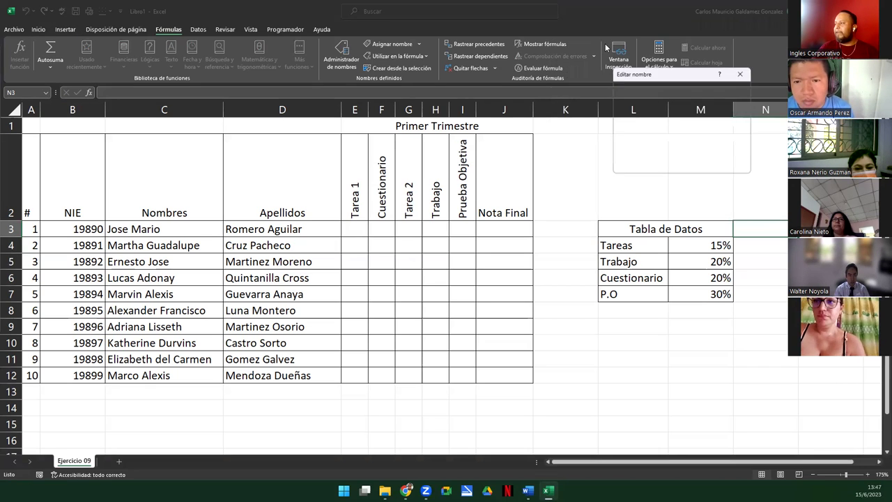
{"action": "key", "text": "ctrl+v"}
{"action": "double_click", "coordinate": [694, 111]}
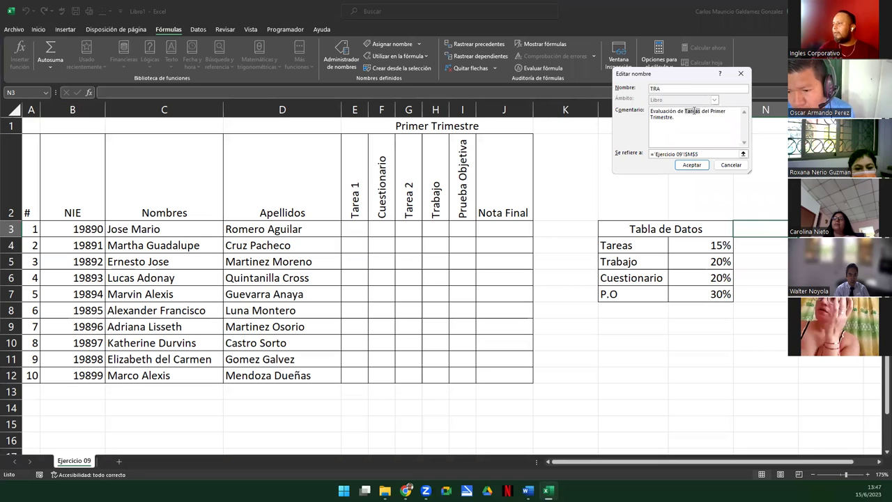
{"action": "type", "text": "Tra"}
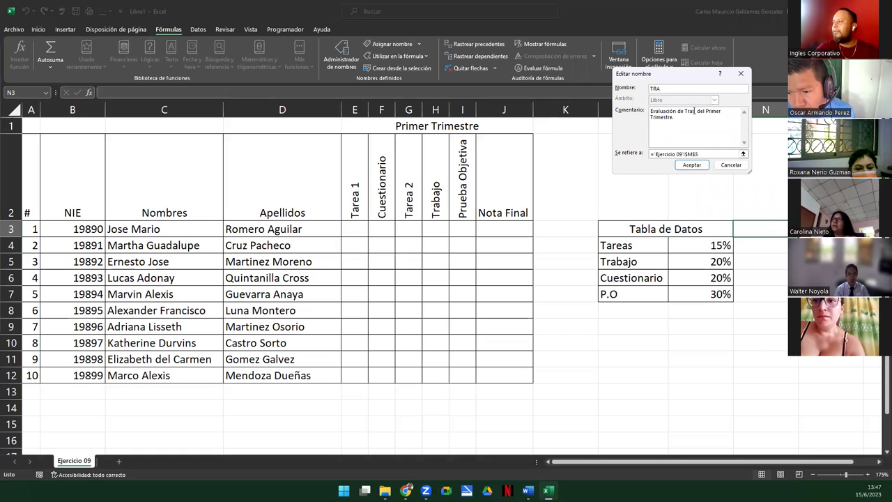
{"action": "type", "text": "bajos"}
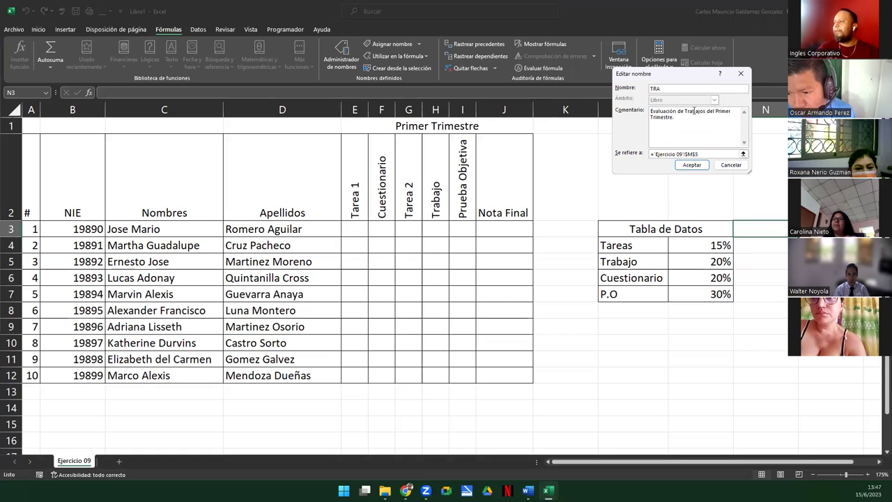
{"action": "left_click", "coordinate": [692, 165]}
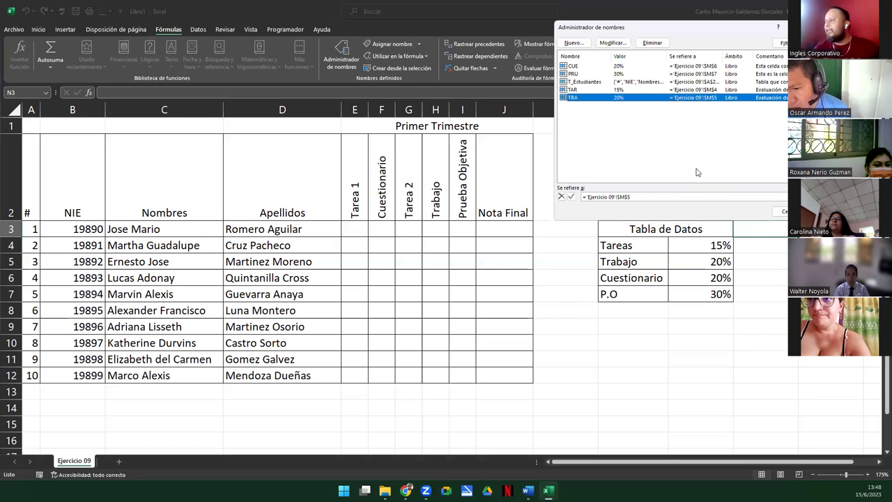
Recheck TRA's comment without changes and close the Name Manager
{"action": "left_click", "coordinate": [612, 43]}
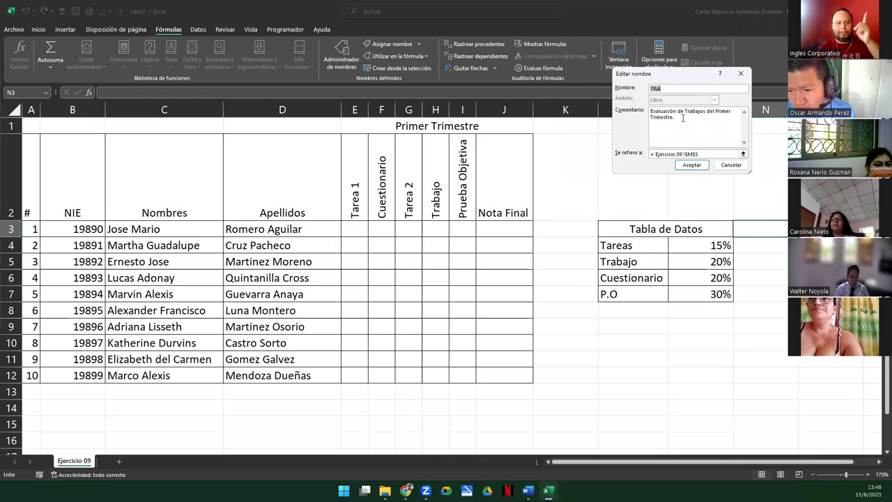
{"action": "left_click", "coordinate": [733, 166]}
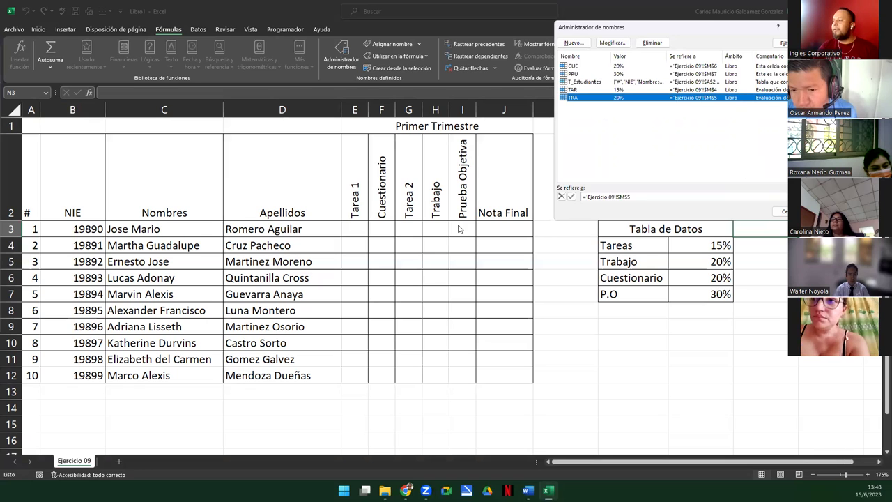
{"action": "left_click", "coordinate": [779, 211]}
{"action": "left_click", "coordinate": [506, 228]}
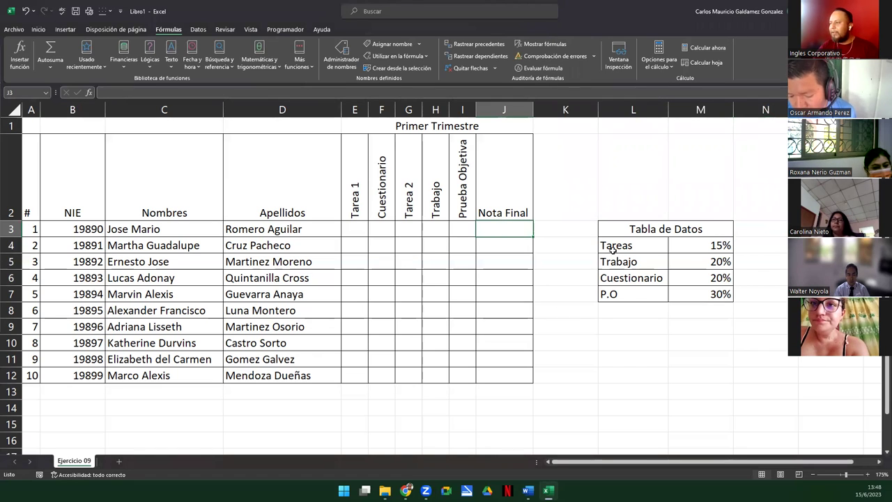
Start J3's formula as =E3*TAR+, using the TAR name instead of the M4 cell reference
{"action": "left_click", "coordinate": [353, 228]}
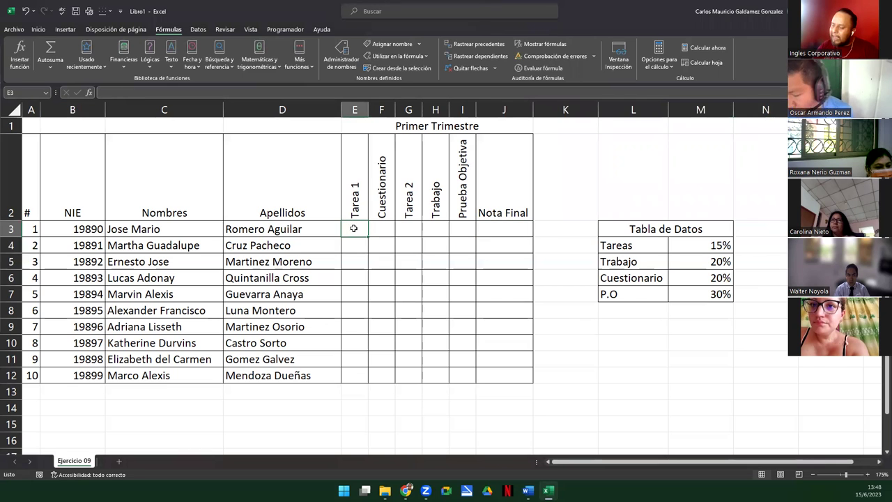
{"action": "left_click", "coordinate": [406, 229]}
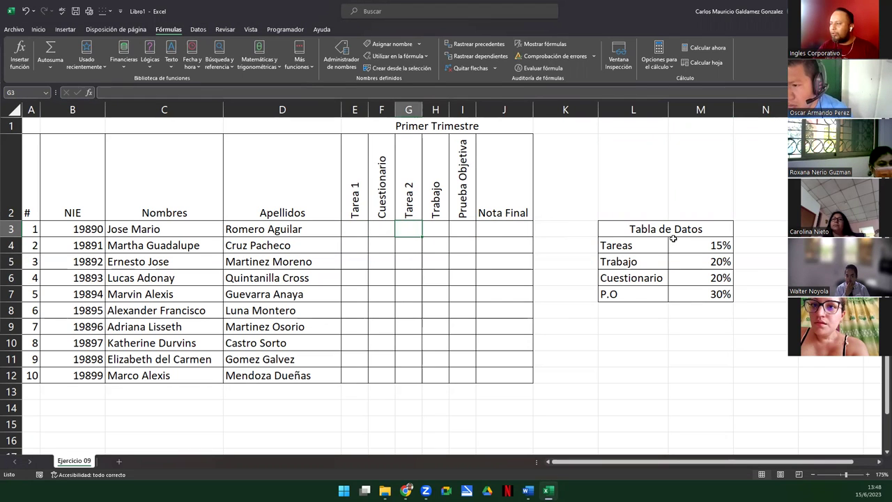
{"action": "left_click", "coordinate": [491, 228]}
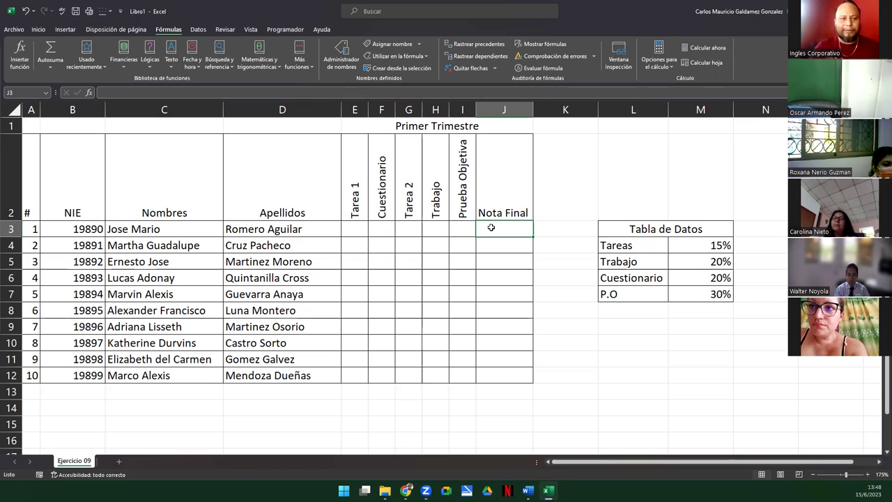
{"action": "type", "text": "="}
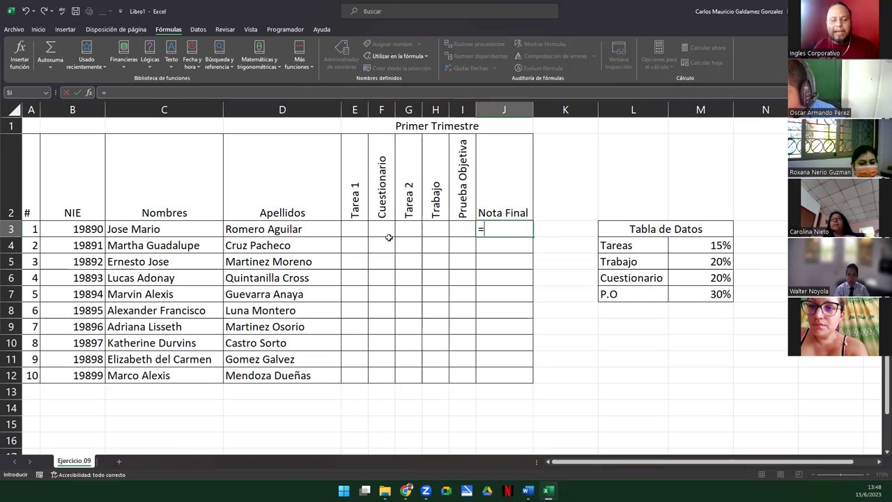
{"action": "left_click", "coordinate": [351, 227]}
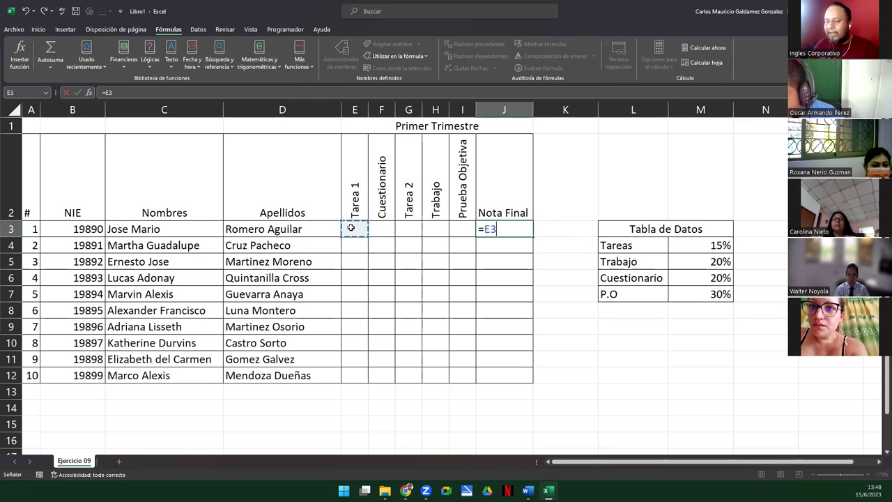
{"action": "type", "text": "*"}
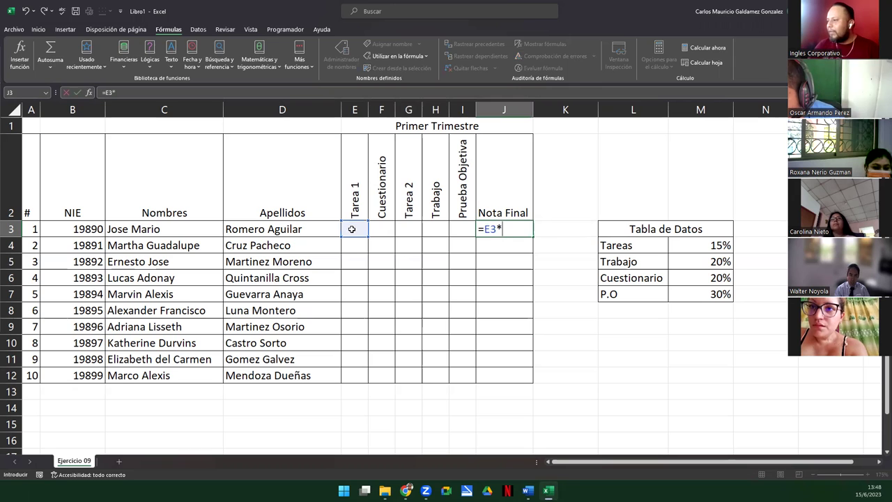
{"action": "left_click", "coordinate": [705, 246]}
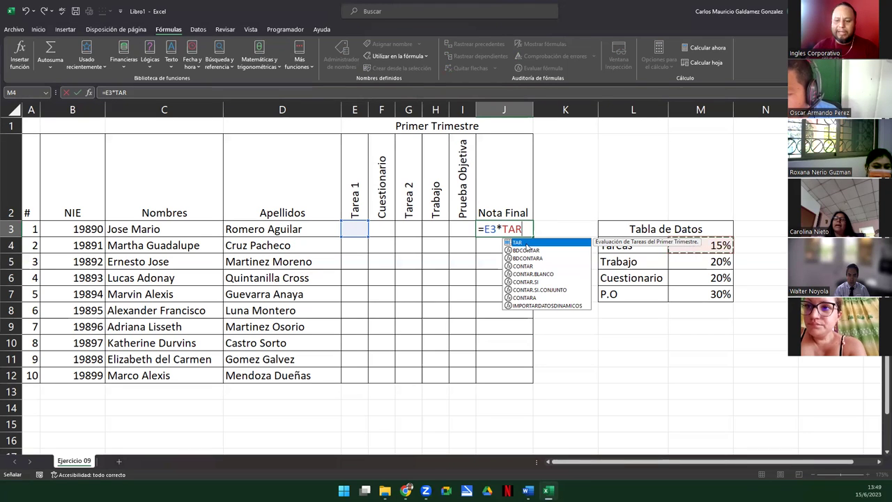
{"action": "key", "text": "BackSpace"}
{"action": "key", "text": "BackSpace"}
{"action": "key", "text": "BackSpace"}
{"action": "key", "text": "BackSpace"}
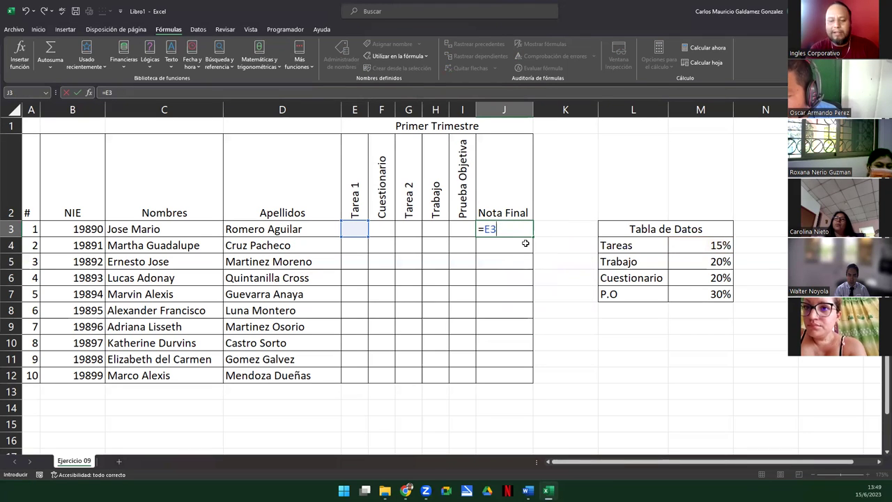
{"action": "type", "text": "*T"}
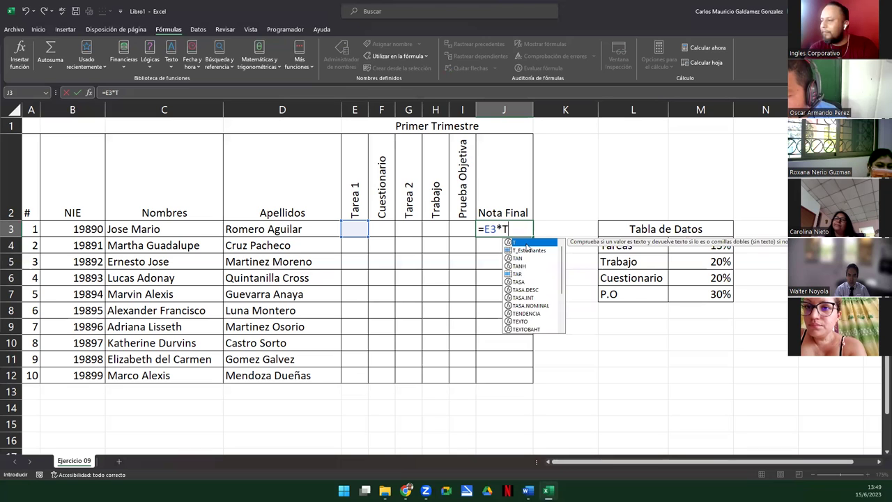
{"action": "type", "text": "AR"}
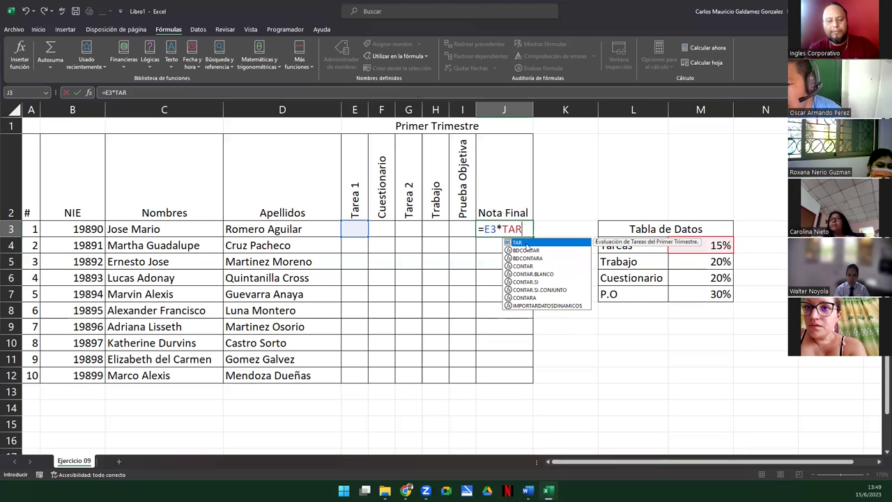
{"action": "type", "text": "+"}
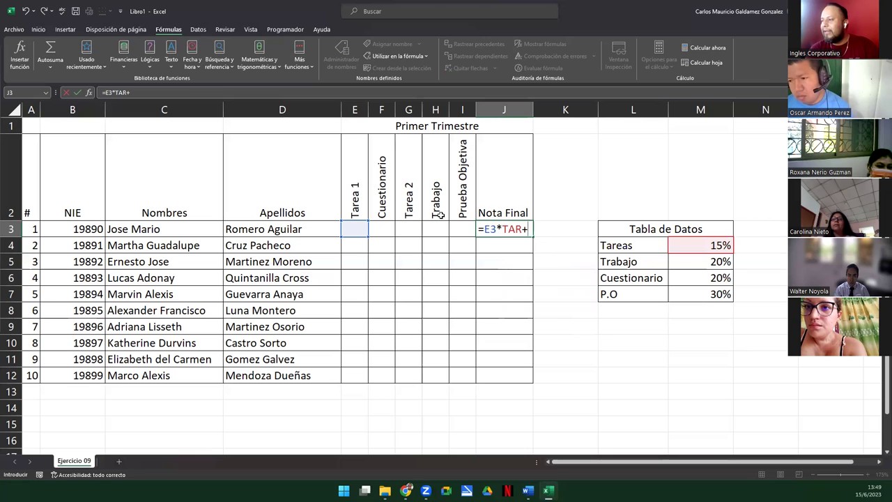
Add the F3*CUE and G3*TAR terms to the J3 formula
{"action": "left_click", "coordinate": [383, 227]}
{"action": "type", "text": "*CUE"}
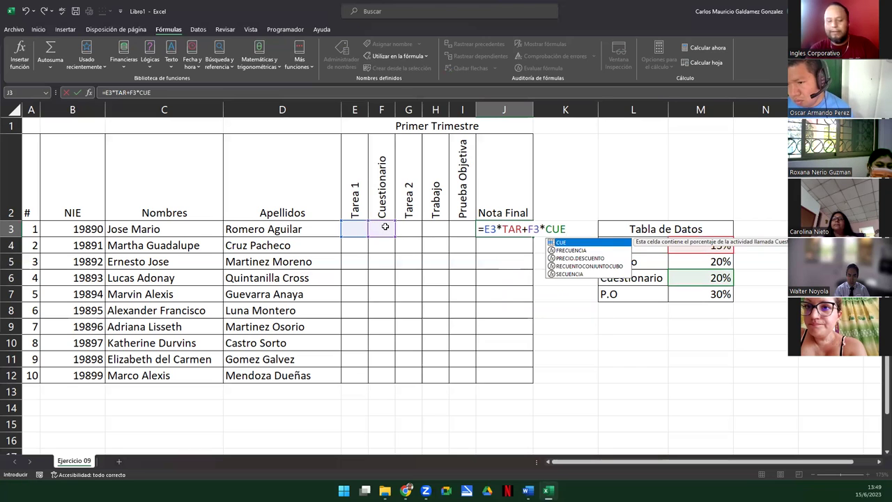
{"action": "type", "text": "+"}
{"action": "left_click", "coordinate": [414, 231]}
{"action": "type", "text": "*"}
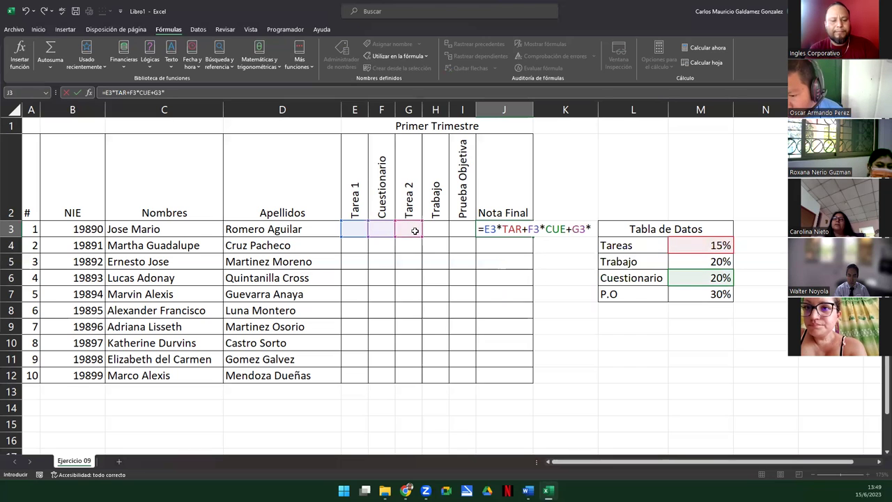
{"action": "type", "text": "TA"}
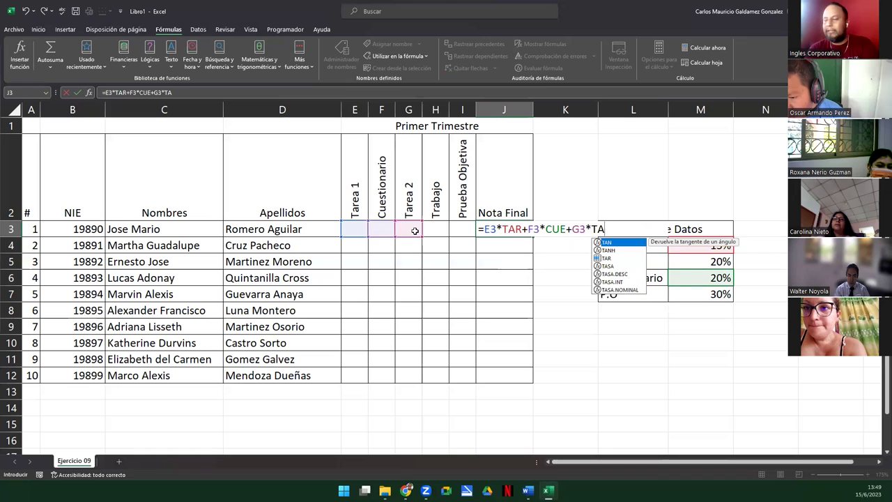
{"action": "type", "text": "R"}
{"action": "key", "text": "Escape"}
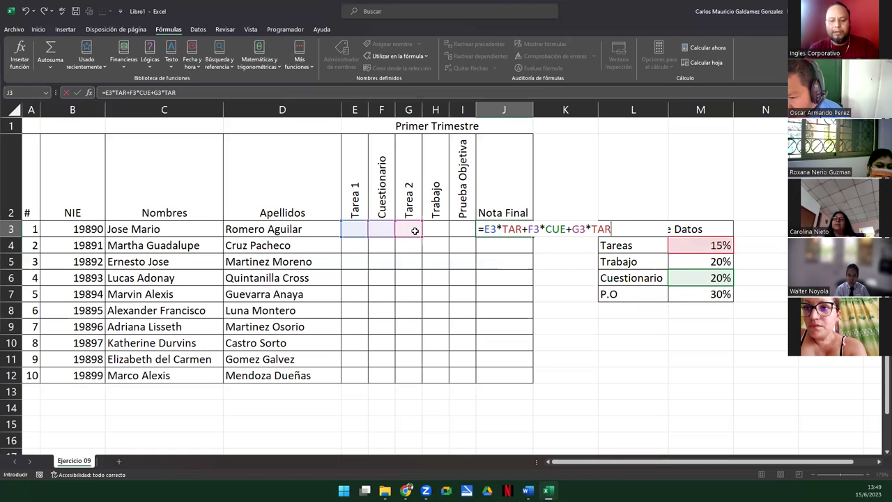
{"action": "type", "text": "+"}
Finish J3's formula with the H3*TRA and I3*PRU terms
{"action": "left_click", "coordinate": [425, 231]}
{"action": "type", "text": "*TRA"}
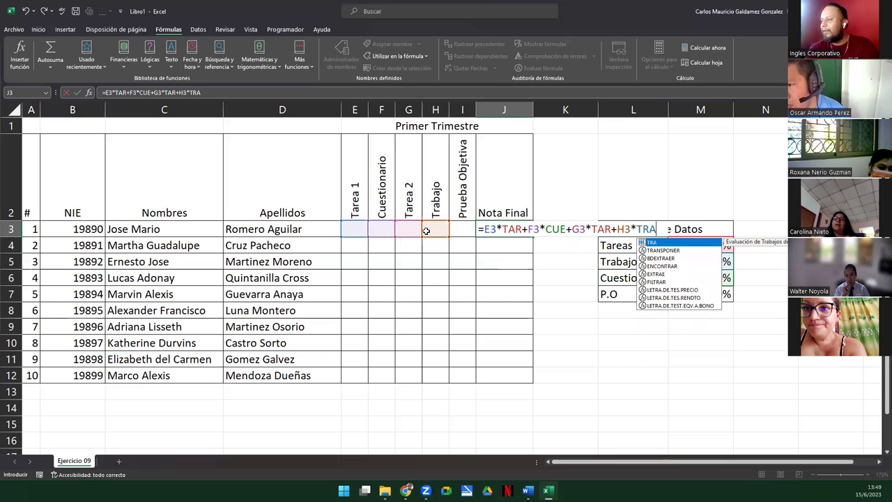
{"action": "key", "text": "Escape"}
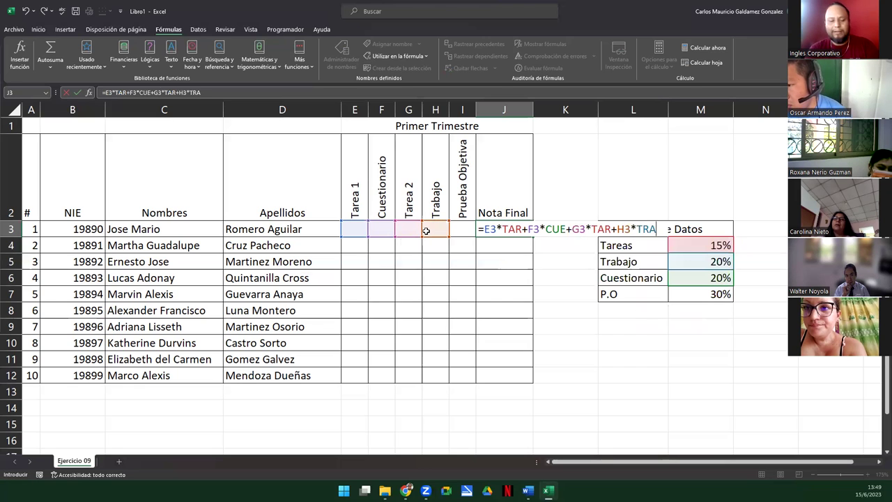
{"action": "type", "text": "+"}
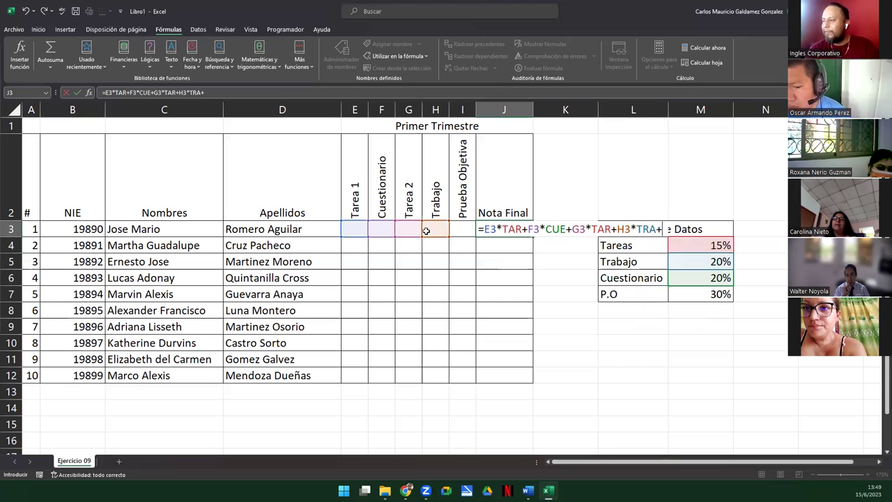
{"action": "left_click", "coordinate": [463, 230]}
{"action": "type", "text": "*"}
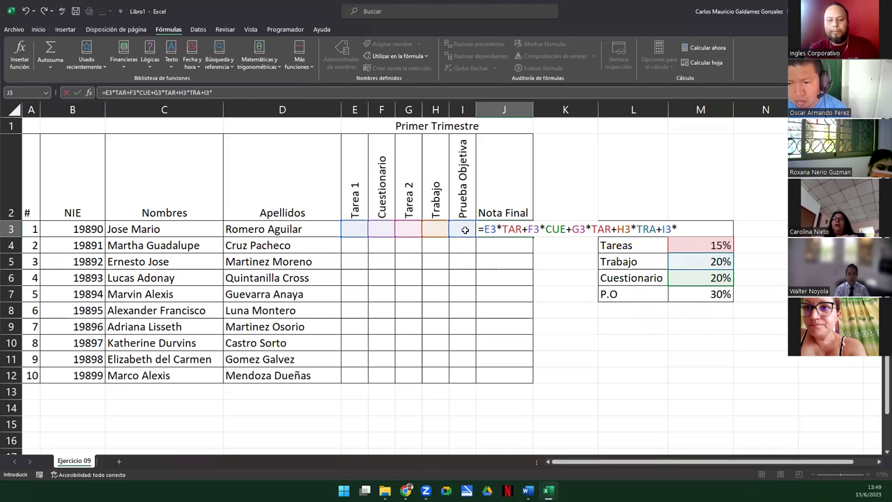
{"action": "type", "text": "PRU"}
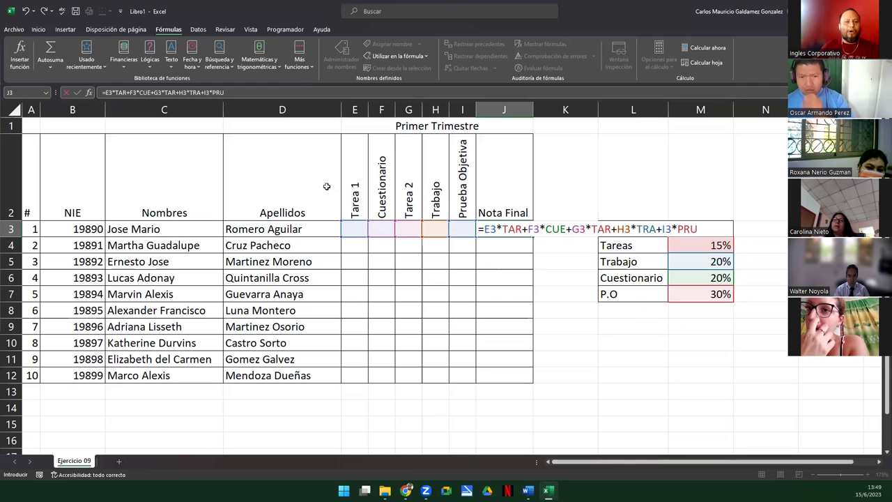
Review and commit =E3*TAR+F3*CUE+G3*TAR+H3*TRA+I3*PRU in J3, which shows 0
{"action": "left_click", "coordinate": [507, 229]}
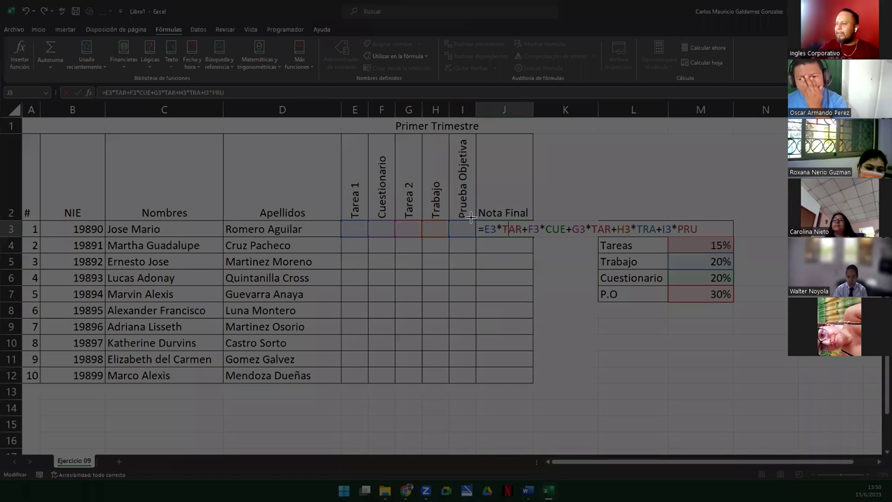
{"action": "left_click_drag", "start_coordinate": [471, 215], "coordinate": [705, 238]}
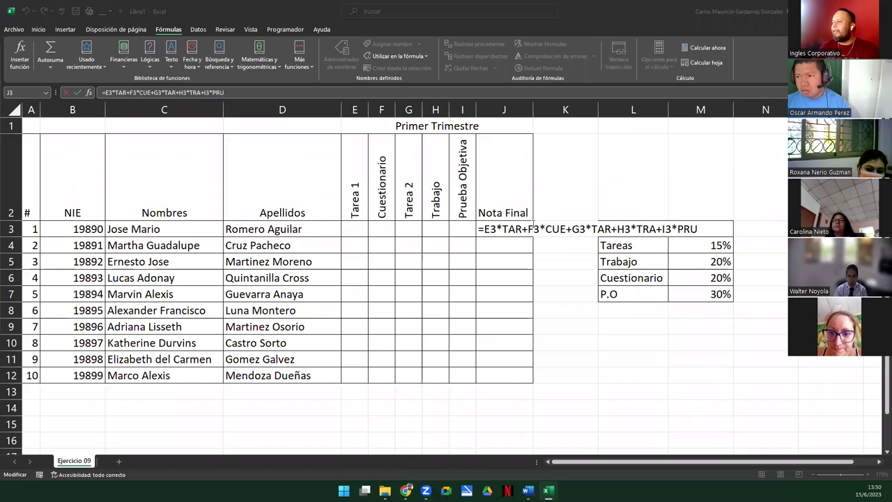
{"action": "left_click", "coordinate": [531, 227]}
{"action": "left_click_drag", "start_coordinate": [496, 225], "coordinate": [523, 237]}
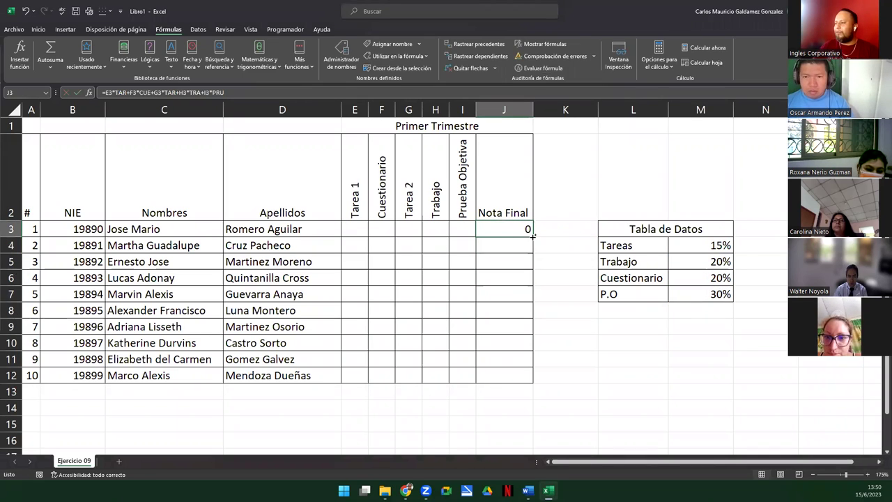
Fill J3's formula down to J12 and format J3:J12 with one decimal place
{"action": "double_click", "coordinate": [532, 237]}
{"action": "left_click", "coordinate": [513, 229]}
{"action": "left_click_drag", "start_coordinate": [512, 229], "coordinate": [512, 377]}
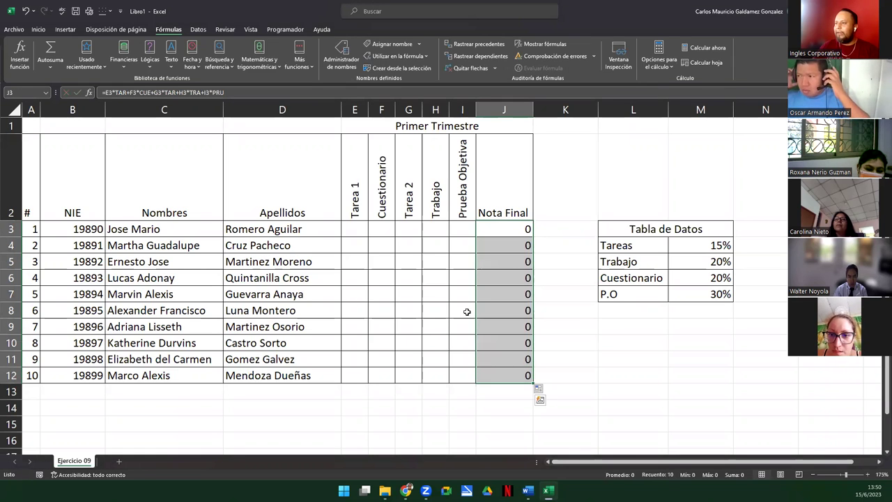
{"action": "left_click", "coordinate": [38, 30]}
{"action": "left_click", "coordinate": [394, 63]}
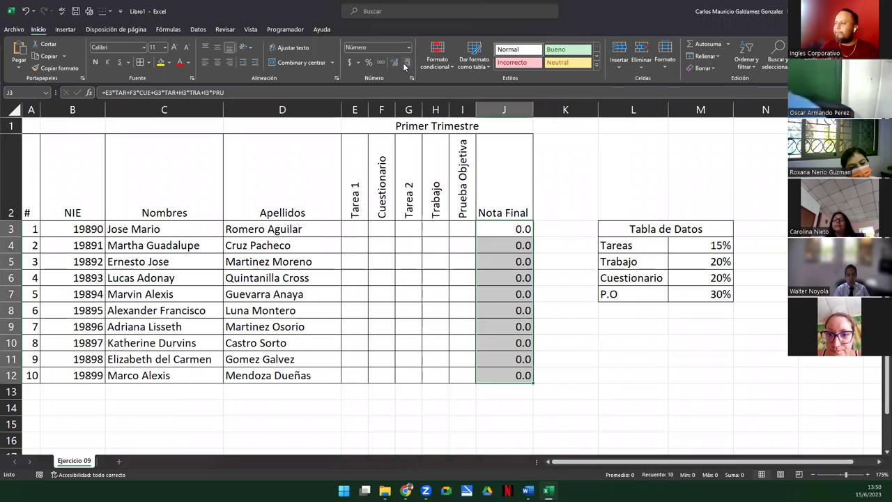
{"action": "left_click", "coordinate": [355, 229]}
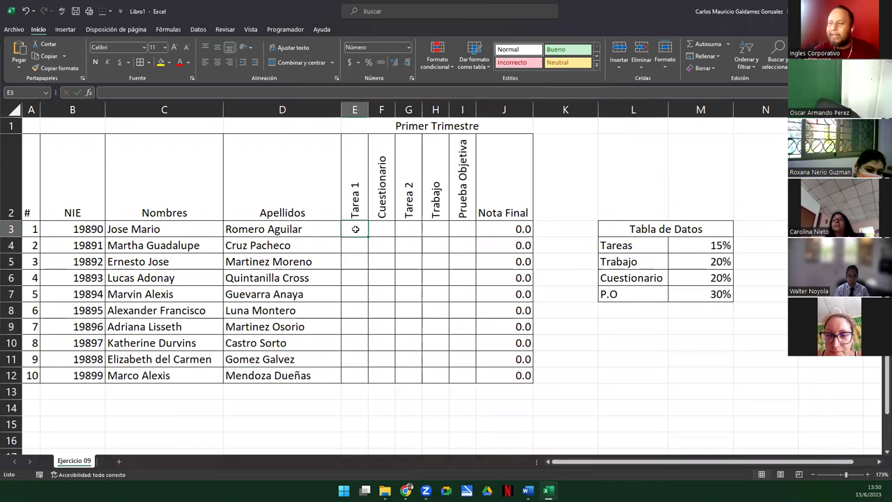
Type the first student's scores 9, 8, 8.5, 7.45 and 8.25 into E3 through I3
{"action": "type", "text": "9"}
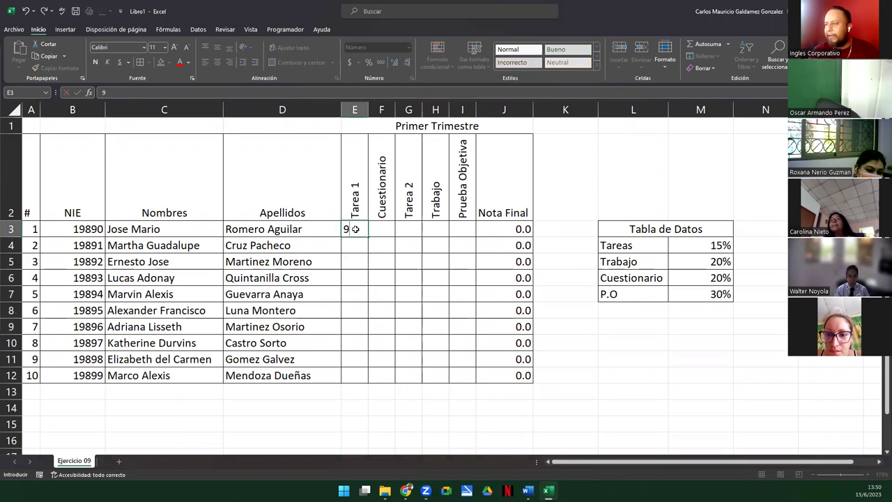
{"action": "key", "text": "Tab"}
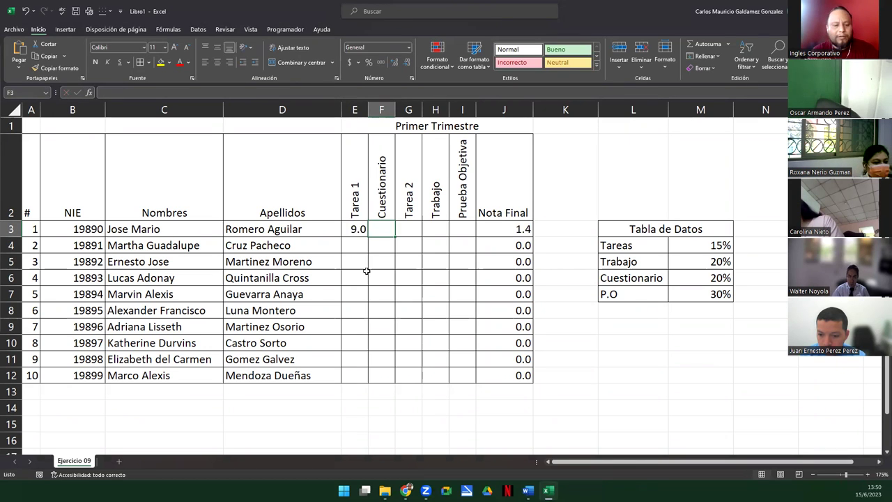
{"action": "type", "text": "8"}
{"action": "key", "text": "Tab"}
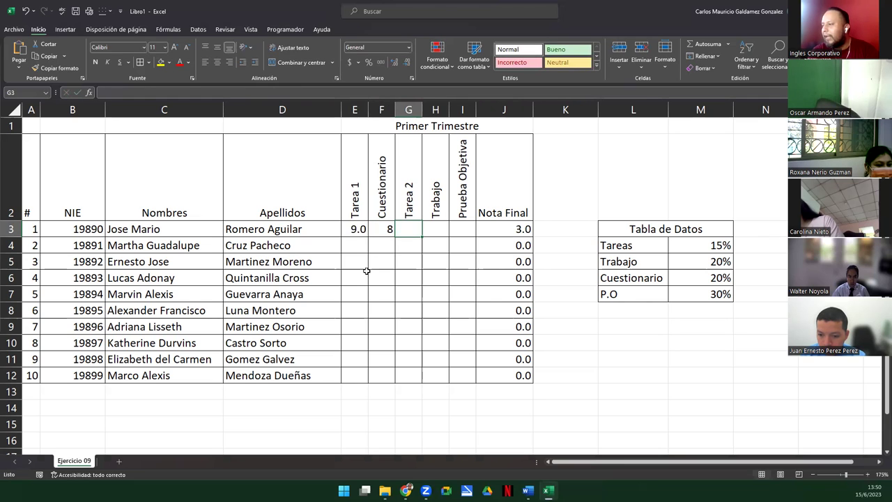
{"action": "key", "text": "Left"}
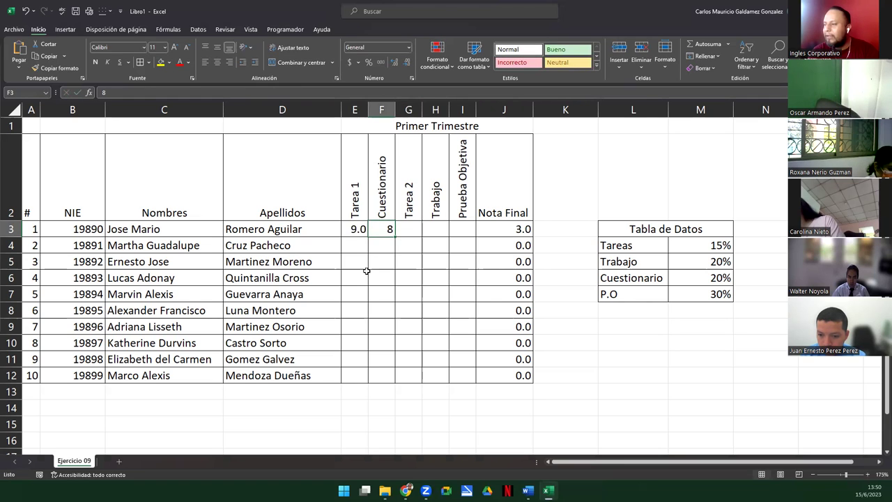
{"action": "key", "text": "Right"}
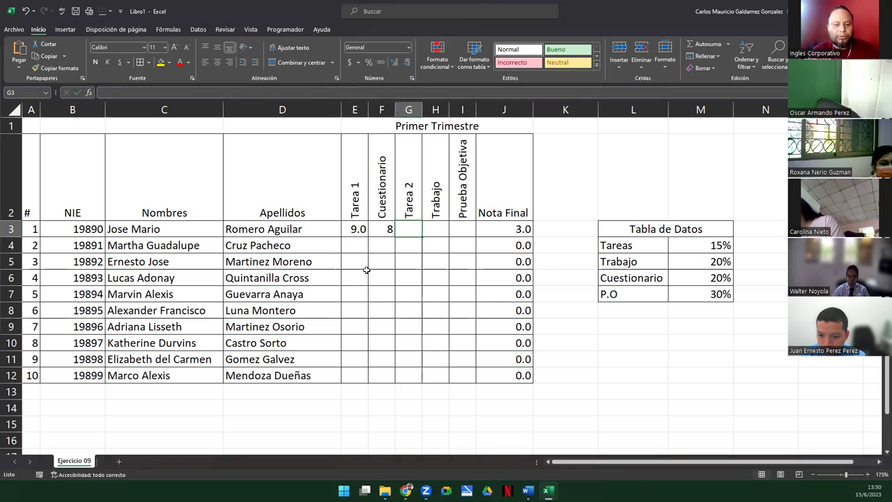
{"action": "type", "text": "8.5"}
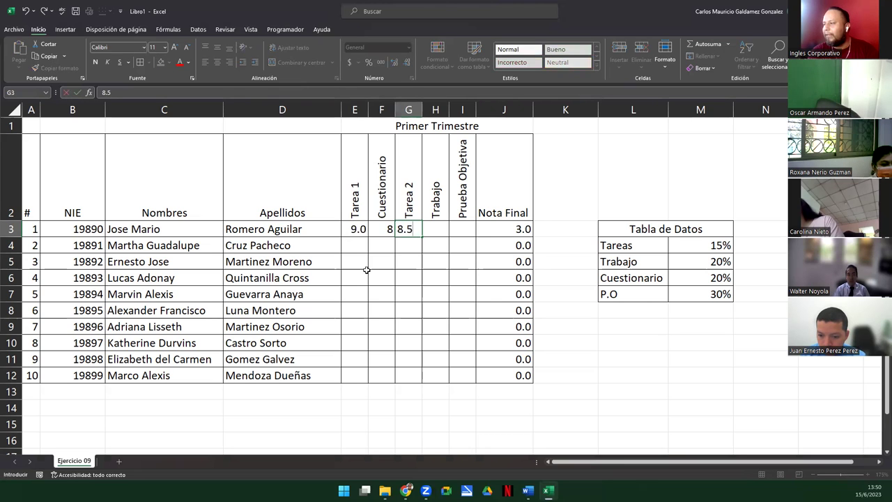
{"action": "key", "text": "Right"}
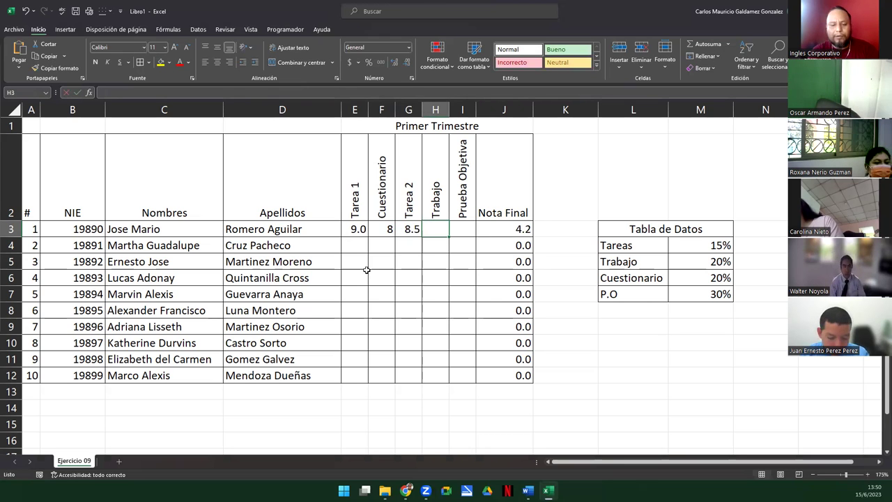
{"action": "type", "text": "7.45"}
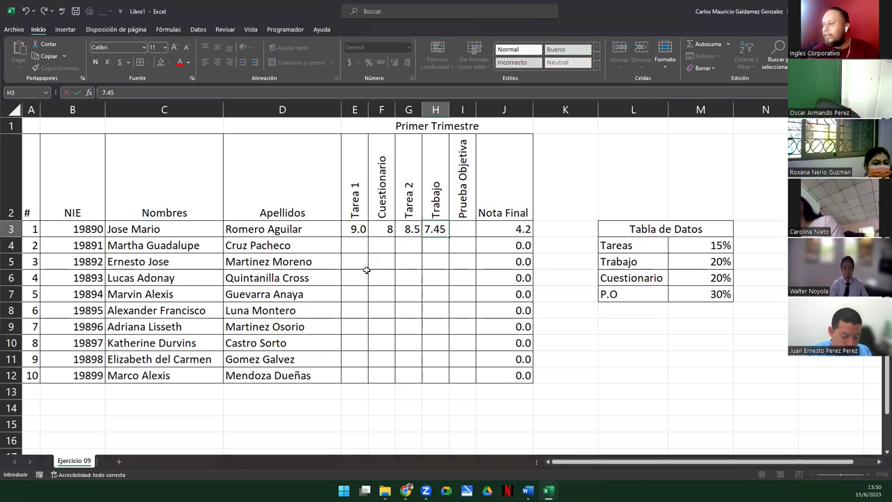
{"action": "key", "text": "Right"}
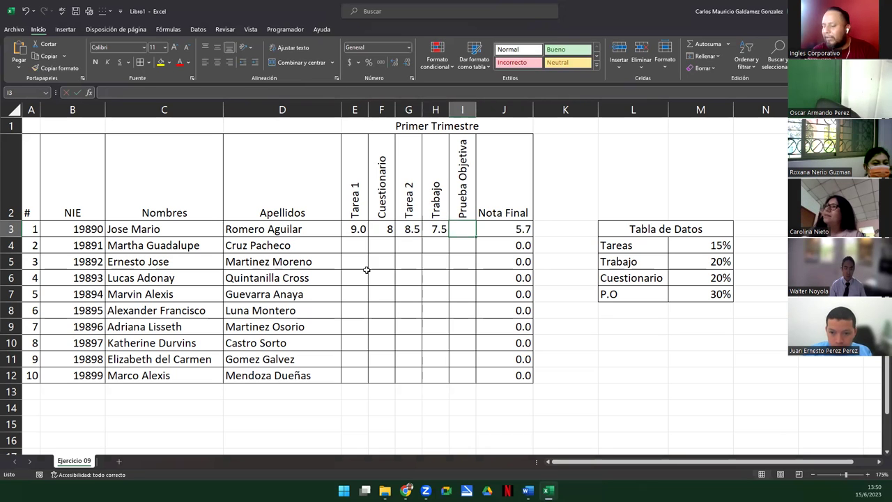
{"action": "type", "text": "8.25"}
{"action": "key", "text": "Return"}
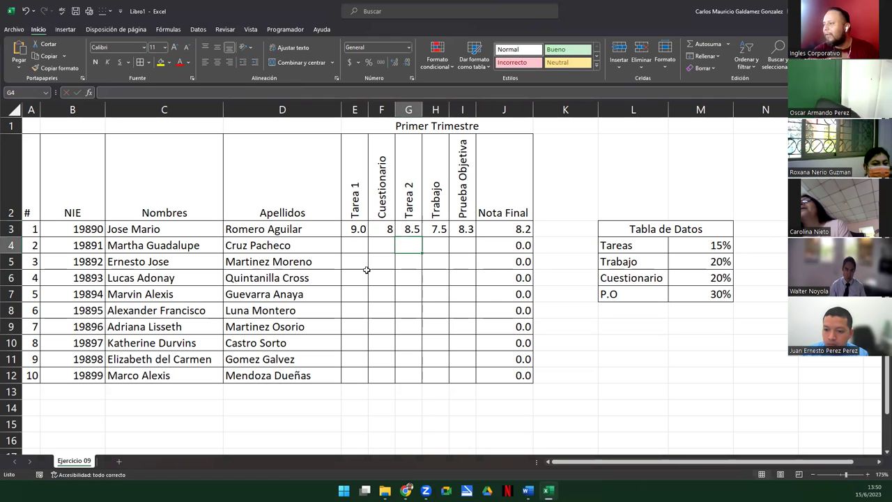
Format the score range E3:I12 to one decimal place, so F3 reads 8.0
{"action": "left_click_drag", "start_coordinate": [357, 228], "coordinate": [471, 377]}
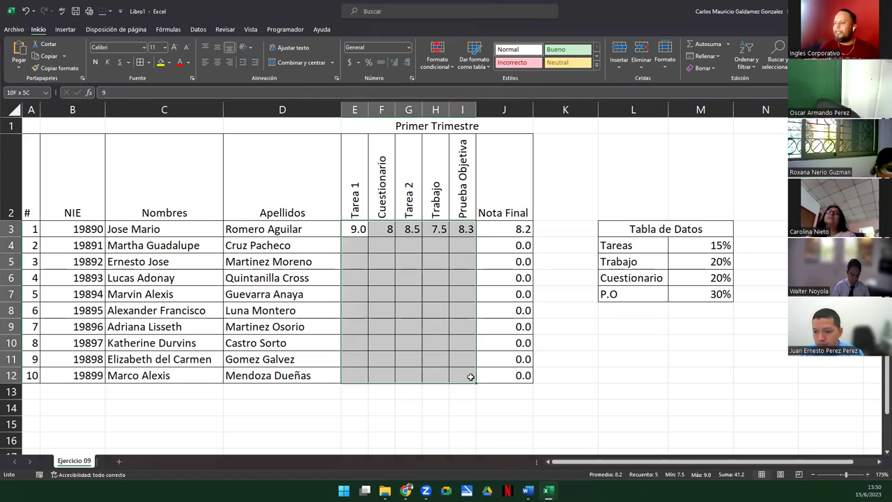
{"action": "left_click", "coordinate": [404, 64]}
{"action": "left_click", "coordinate": [395, 64]}
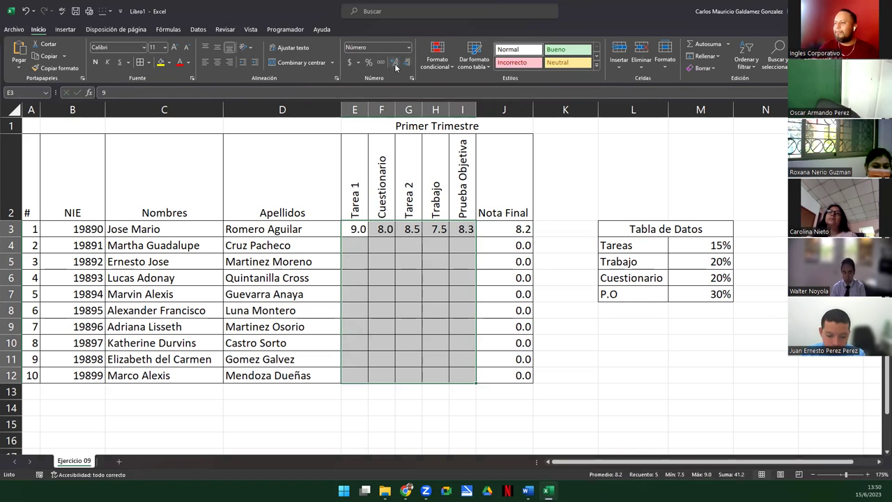
{"action": "left_click", "coordinate": [382, 380]}
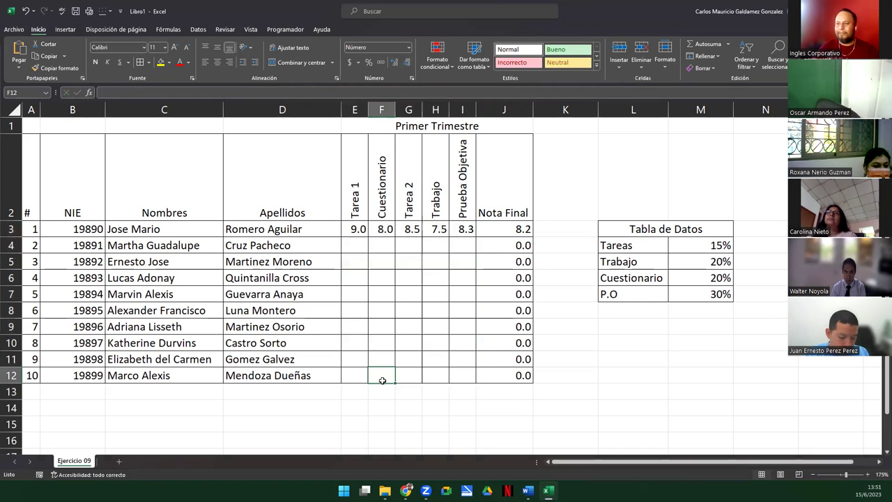
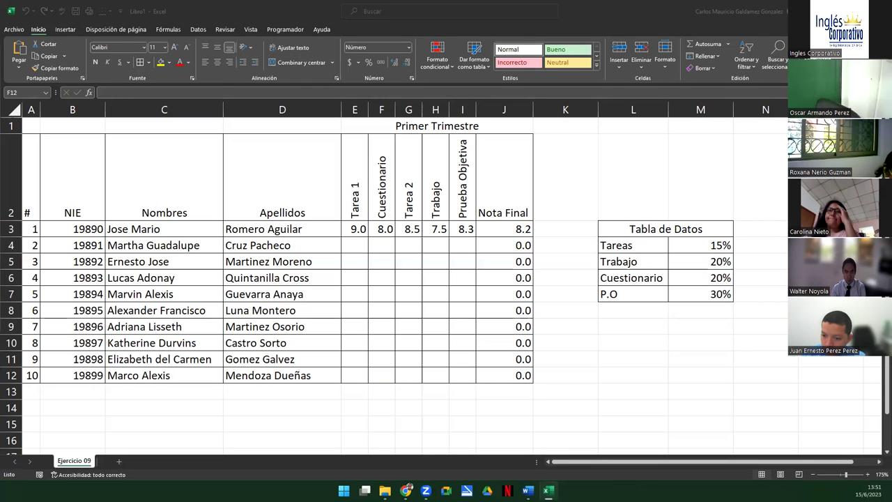
Inspect the first student's Tarea 1 score in E3, then select cell E4
{"action": "left_click", "coordinate": [362, 231]}
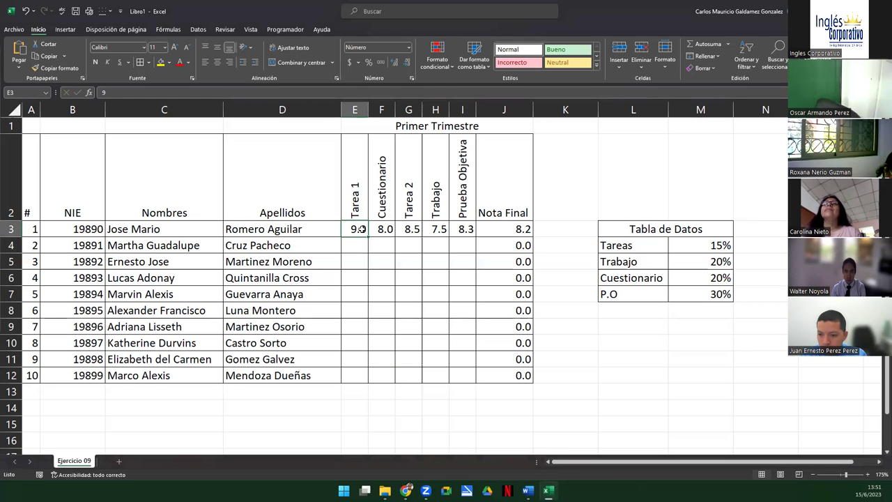
{"action": "double_click", "coordinate": [363, 229]}
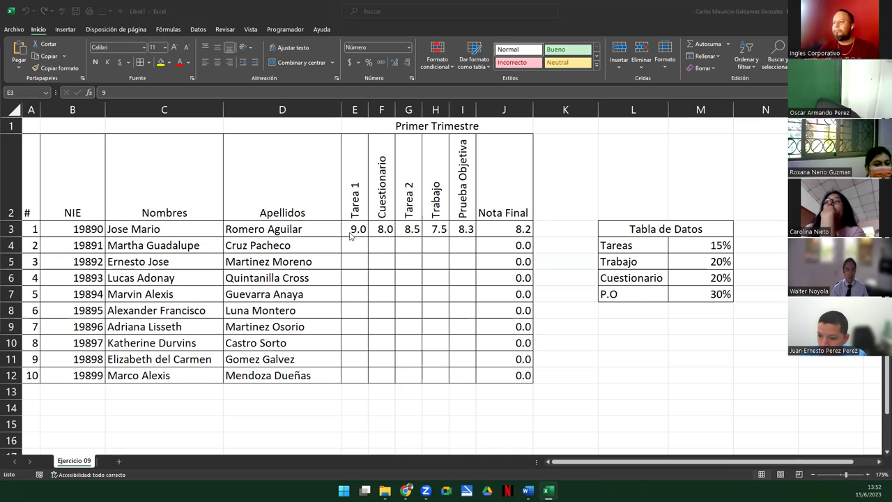
{"action": "mouse_move", "coordinate": [348, 229]}
{"action": "left_mouse_down"}
{"action": "mouse_move", "coordinate": [434, 242]}
{"action": "mouse_move", "coordinate": [388, 253]}
{"action": "mouse_move", "coordinate": [435, 278]}
{"action": "left_mouse_up"}
{"action": "mouse_move", "coordinate": [351, 245]}
{"action": "left_mouse_down"}
{"action": "mouse_move", "coordinate": [408, 361]}
{"action": "mouse_move", "coordinate": [392, 308]}
{"action": "mouse_move", "coordinate": [357, 254]}
{"action": "left_mouse_up"}
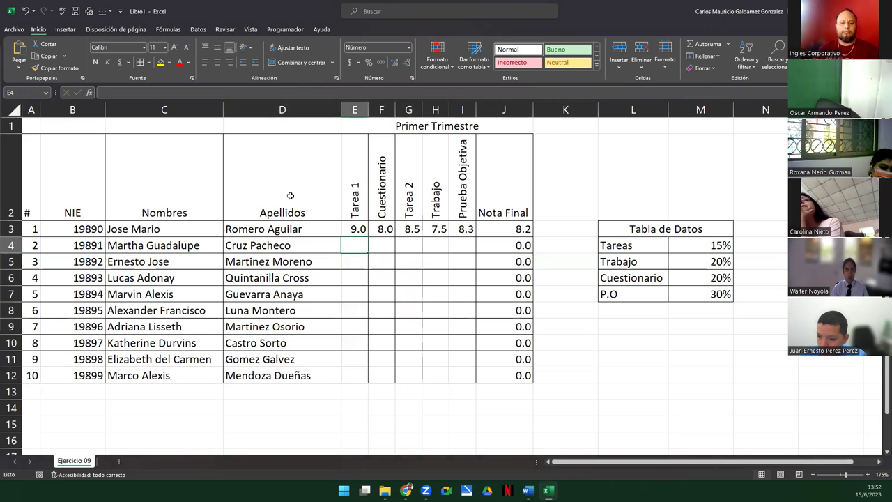
Enter =ALEATORIO.ENTRE(6;10) in E4 for a random whole score, then reselect E4
{"action": "type", "text": "="}
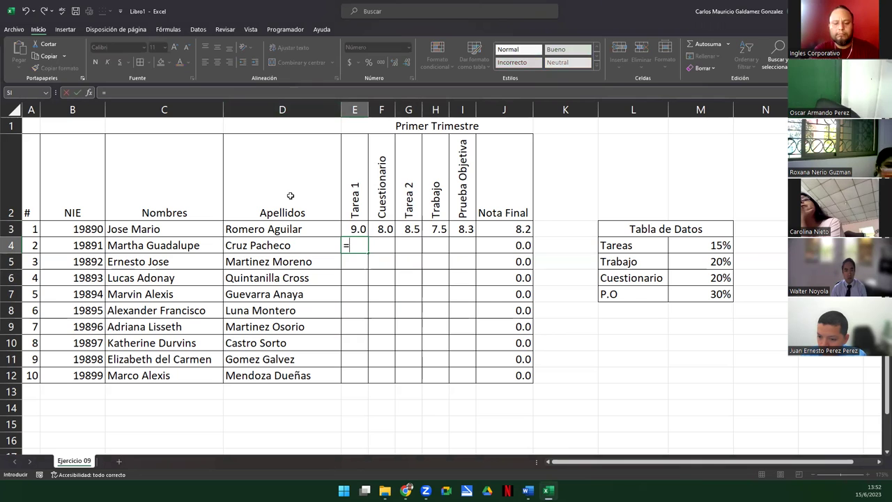
{"action": "type", "text": "ale"}
{"action": "key", "text": "Tab"}
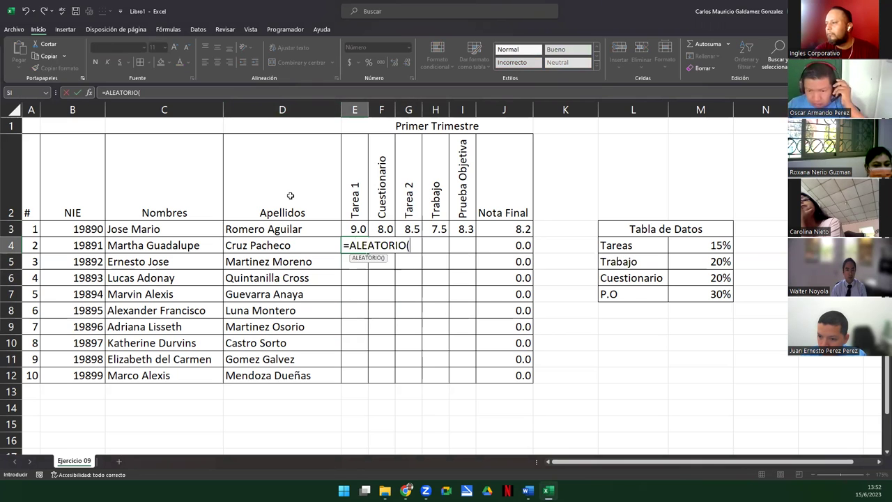
{"action": "key", "text": "BackSpace"}
{"action": "key", "text": "Down"}
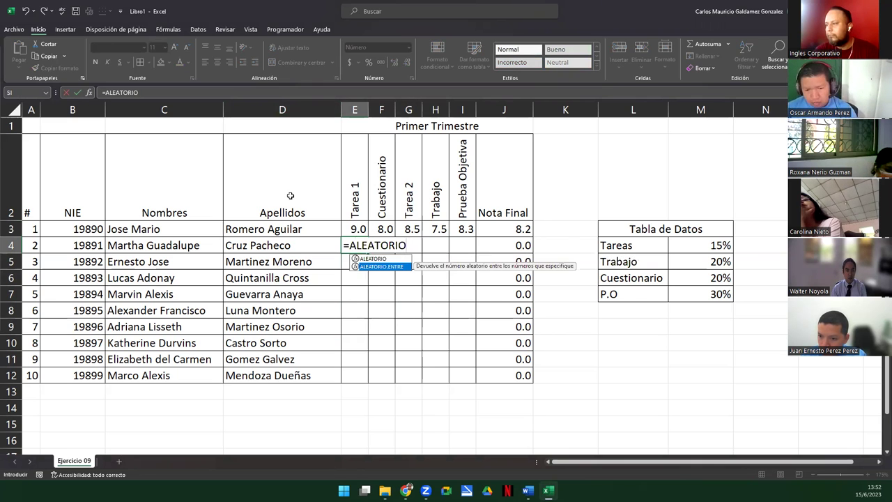
{"action": "key", "text": "Tab"}
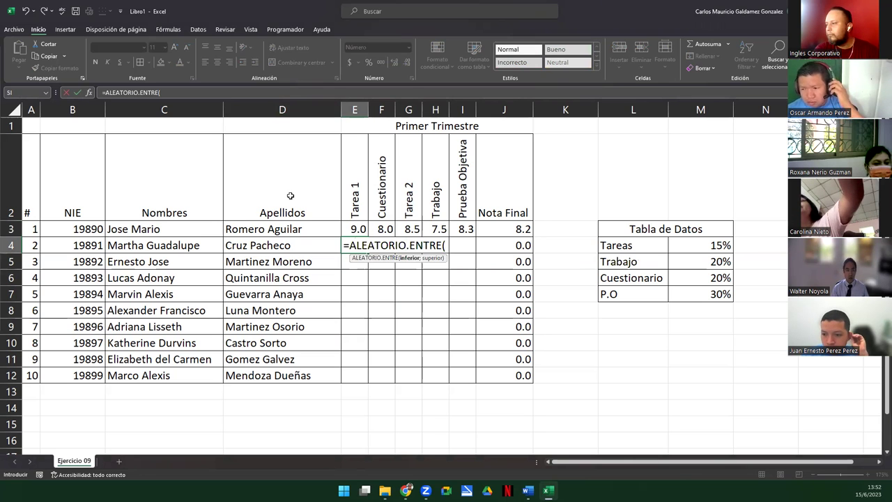
{"action": "type", "text": "6.0"}
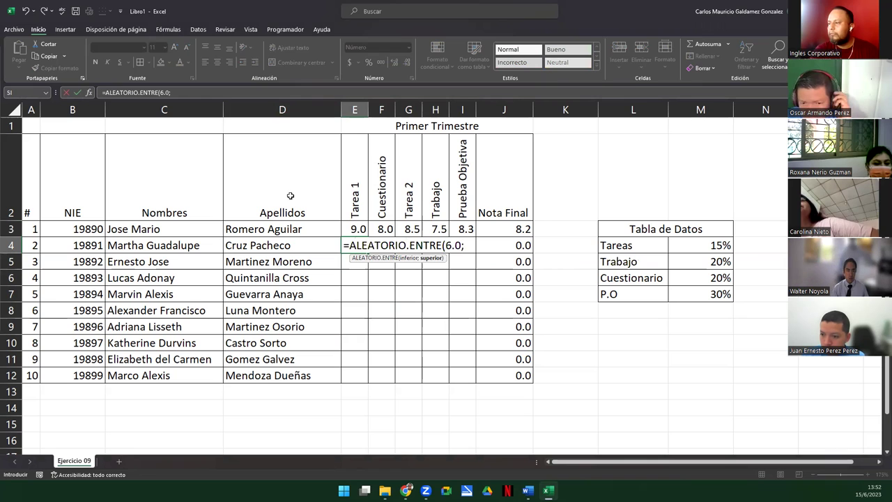
{"action": "type", "text": ";10.0)"}
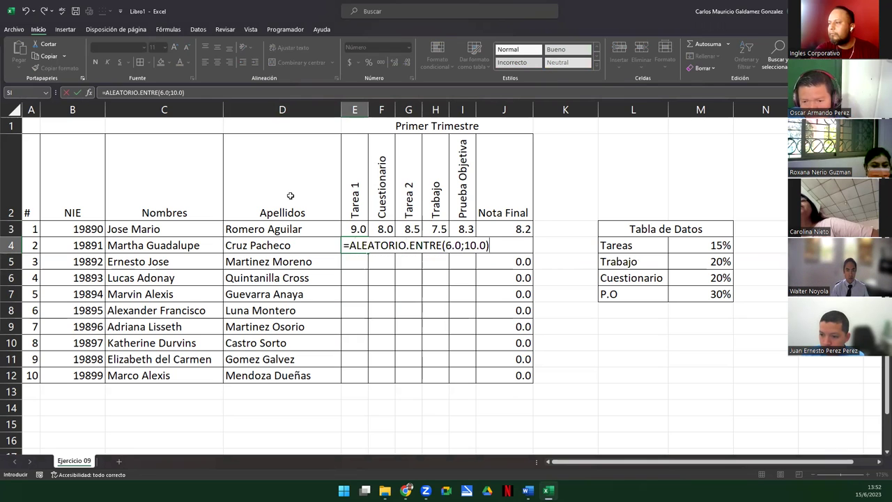
{"action": "key", "text": "Return"}
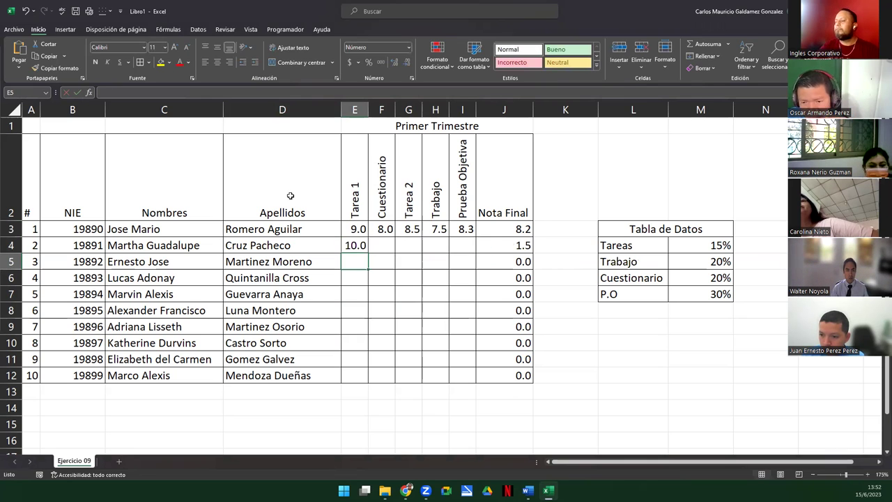
{"action": "left_click", "coordinate": [356, 246]}
Copy E4's random formula across the score range E4:I12
{"action": "key", "text": "ctrl+c"}
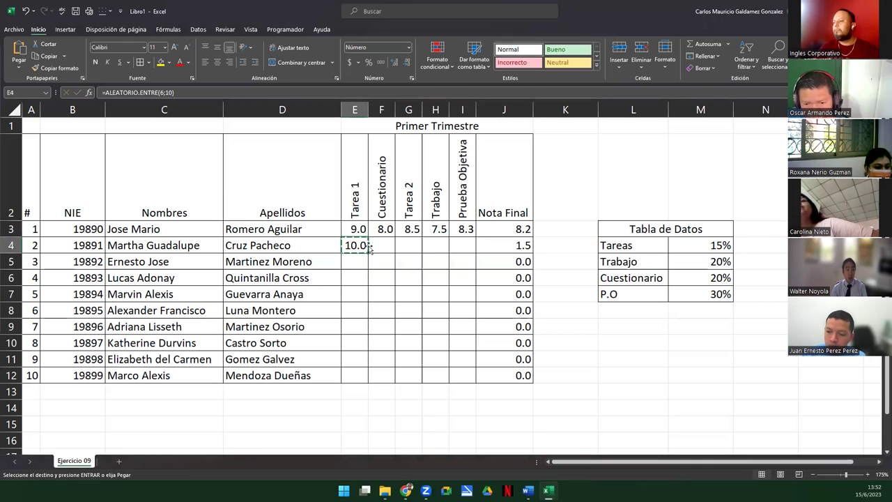
{"action": "left_click_drag", "start_coordinate": [354, 244], "coordinate": [456, 379]}
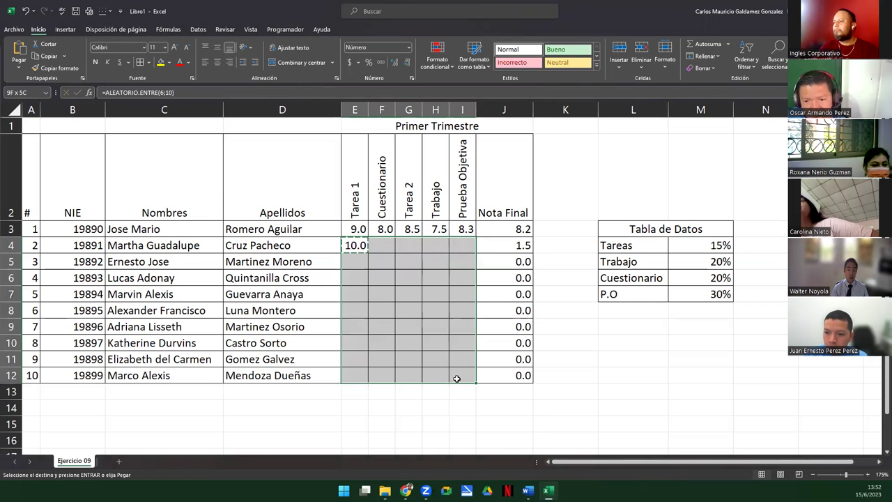
{"action": "key", "text": "ctrl+v"}
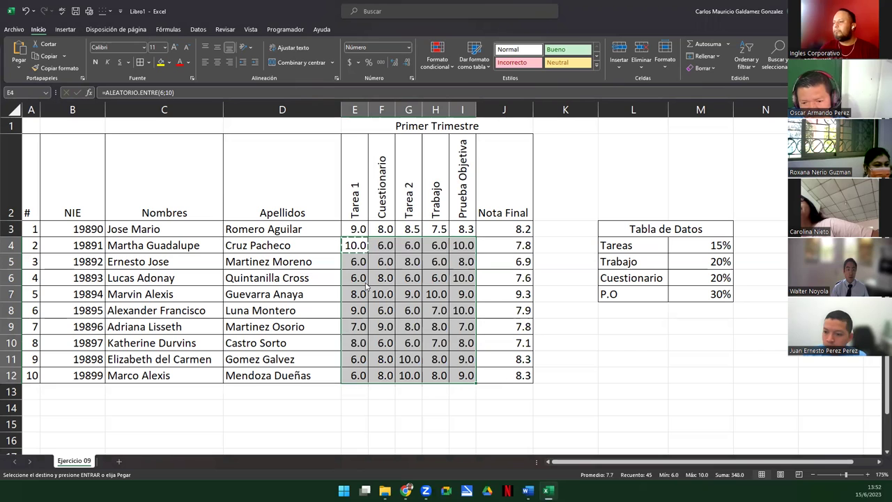
Convert the random scores in E4:I12 to fixed values with Pegar valores
{"action": "right_click", "coordinate": [365, 283]}
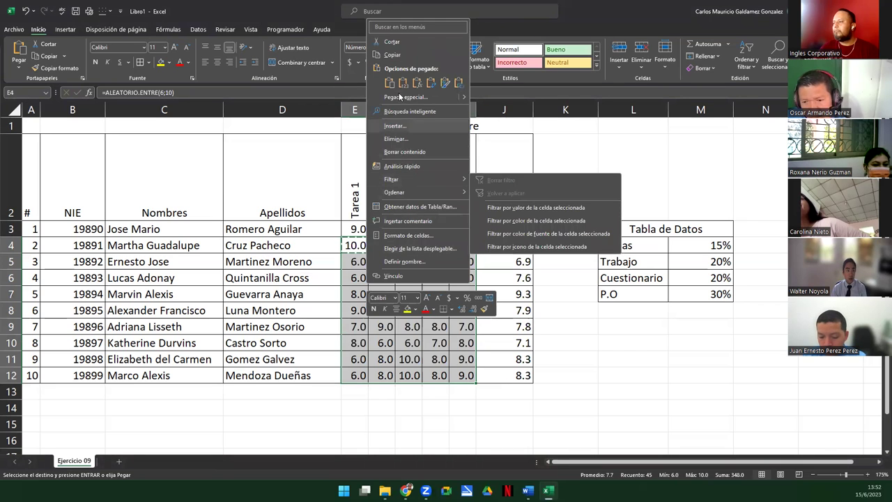
{"action": "left_click", "coordinate": [387, 55]}
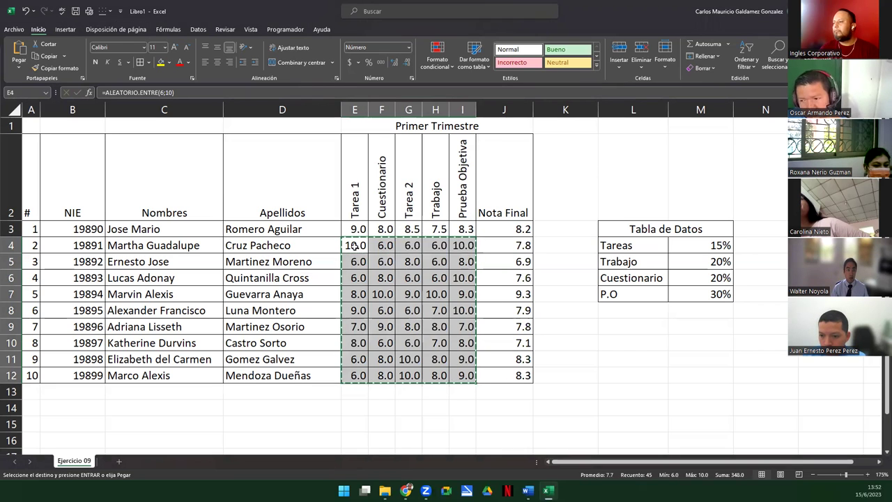
{"action": "left_click", "coordinate": [356, 248]}
{"action": "right_click", "coordinate": [356, 249]}
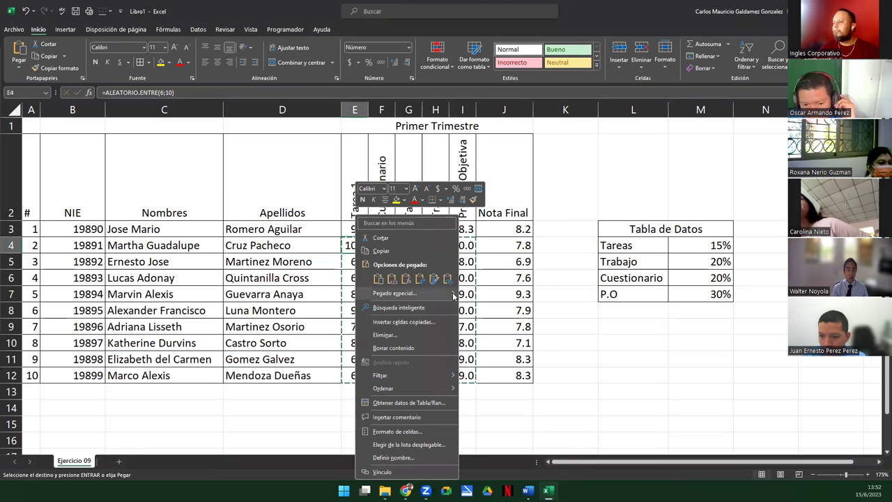
{"action": "mouse_move", "coordinate": [454, 298]}
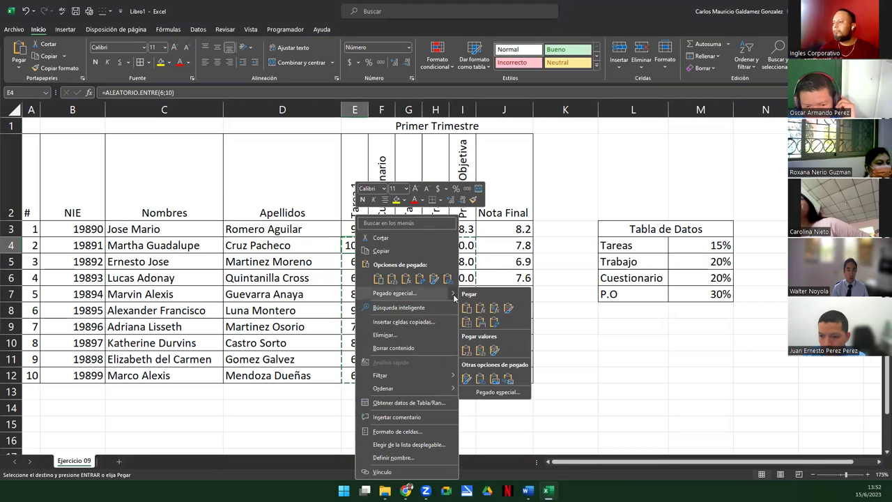
{"action": "left_click", "coordinate": [470, 351]}
{"action": "left_click", "coordinate": [359, 277]}
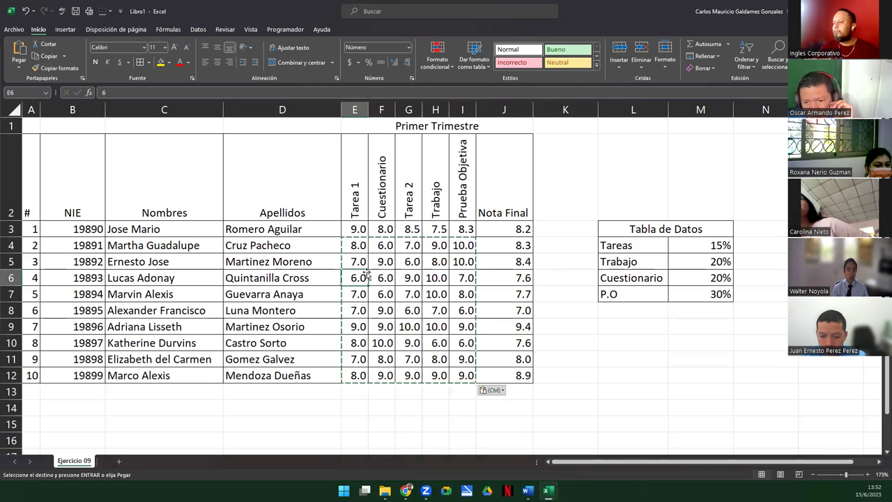
{"action": "key", "text": "Escape"}
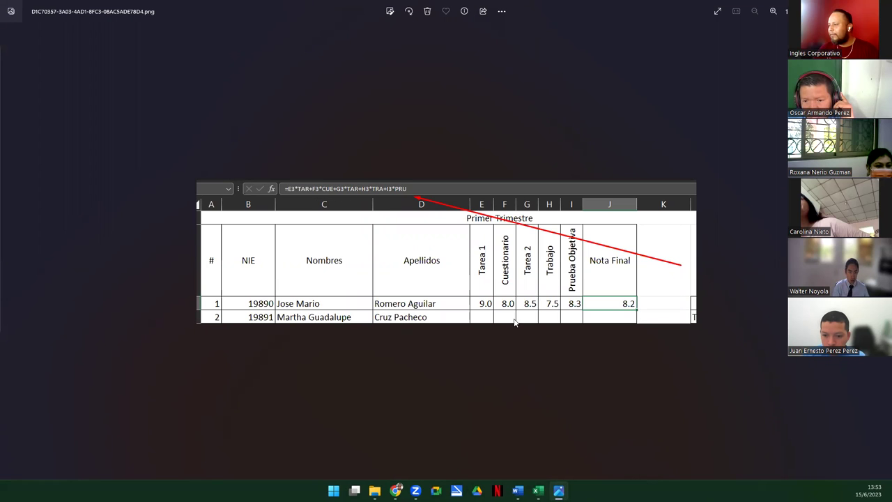
Close the Photos reference image of the Nota Final formula
{"action": "key", "text": "alt+F4"}
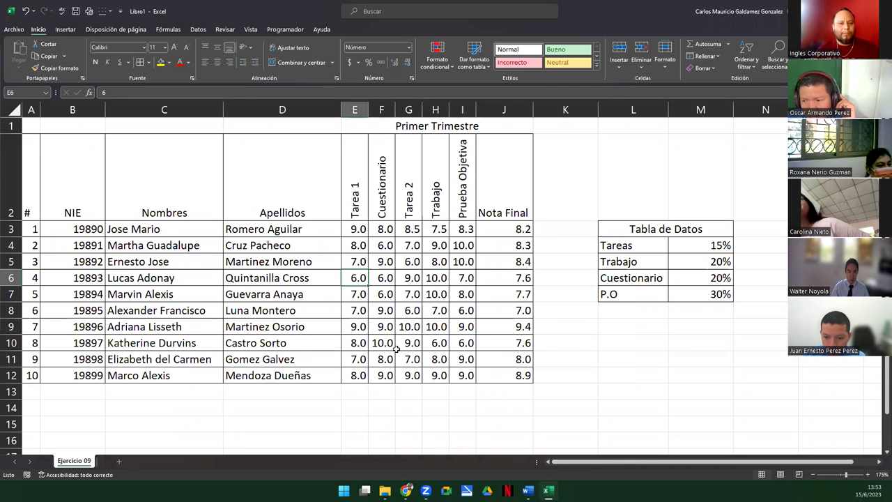
Review J3's weighted Nota Final formula, then advance the slideshow to the Preguntas slide
{"action": "double_click", "coordinate": [494, 230]}
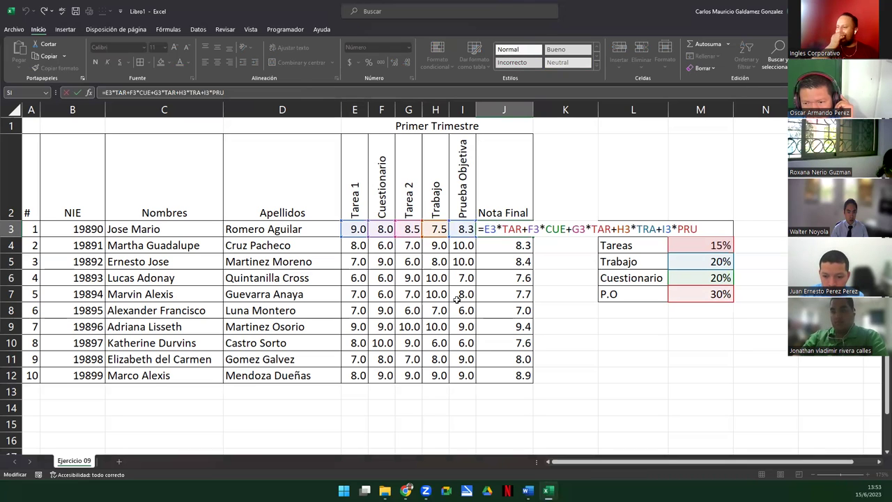
{"action": "left_click", "coordinate": [413, 315]}
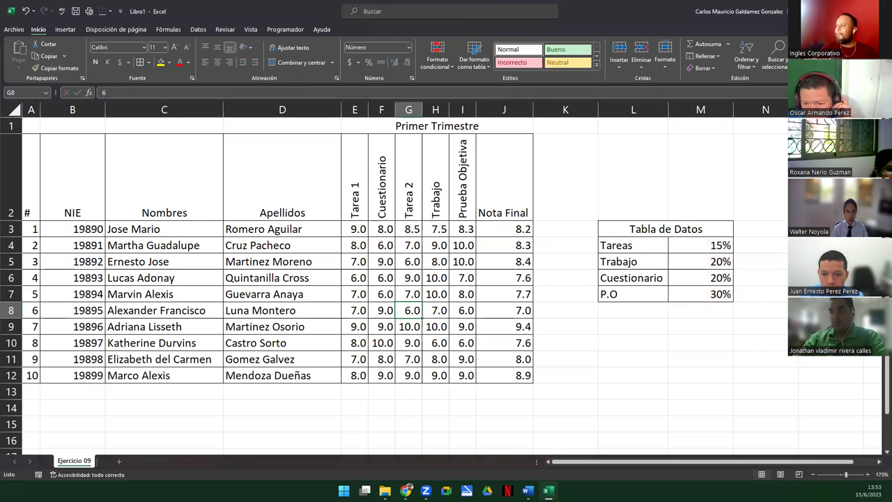
{"action": "key", "text": "alt+Tab"}
{"action": "key", "text": "Right"}
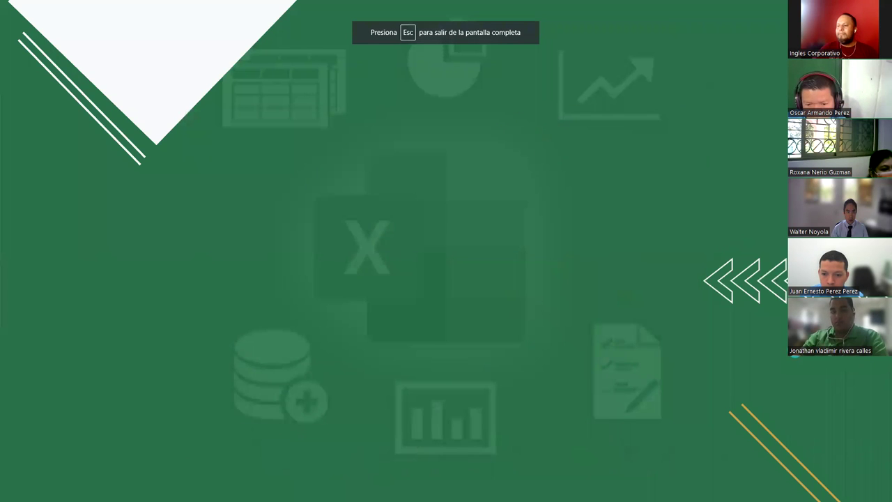